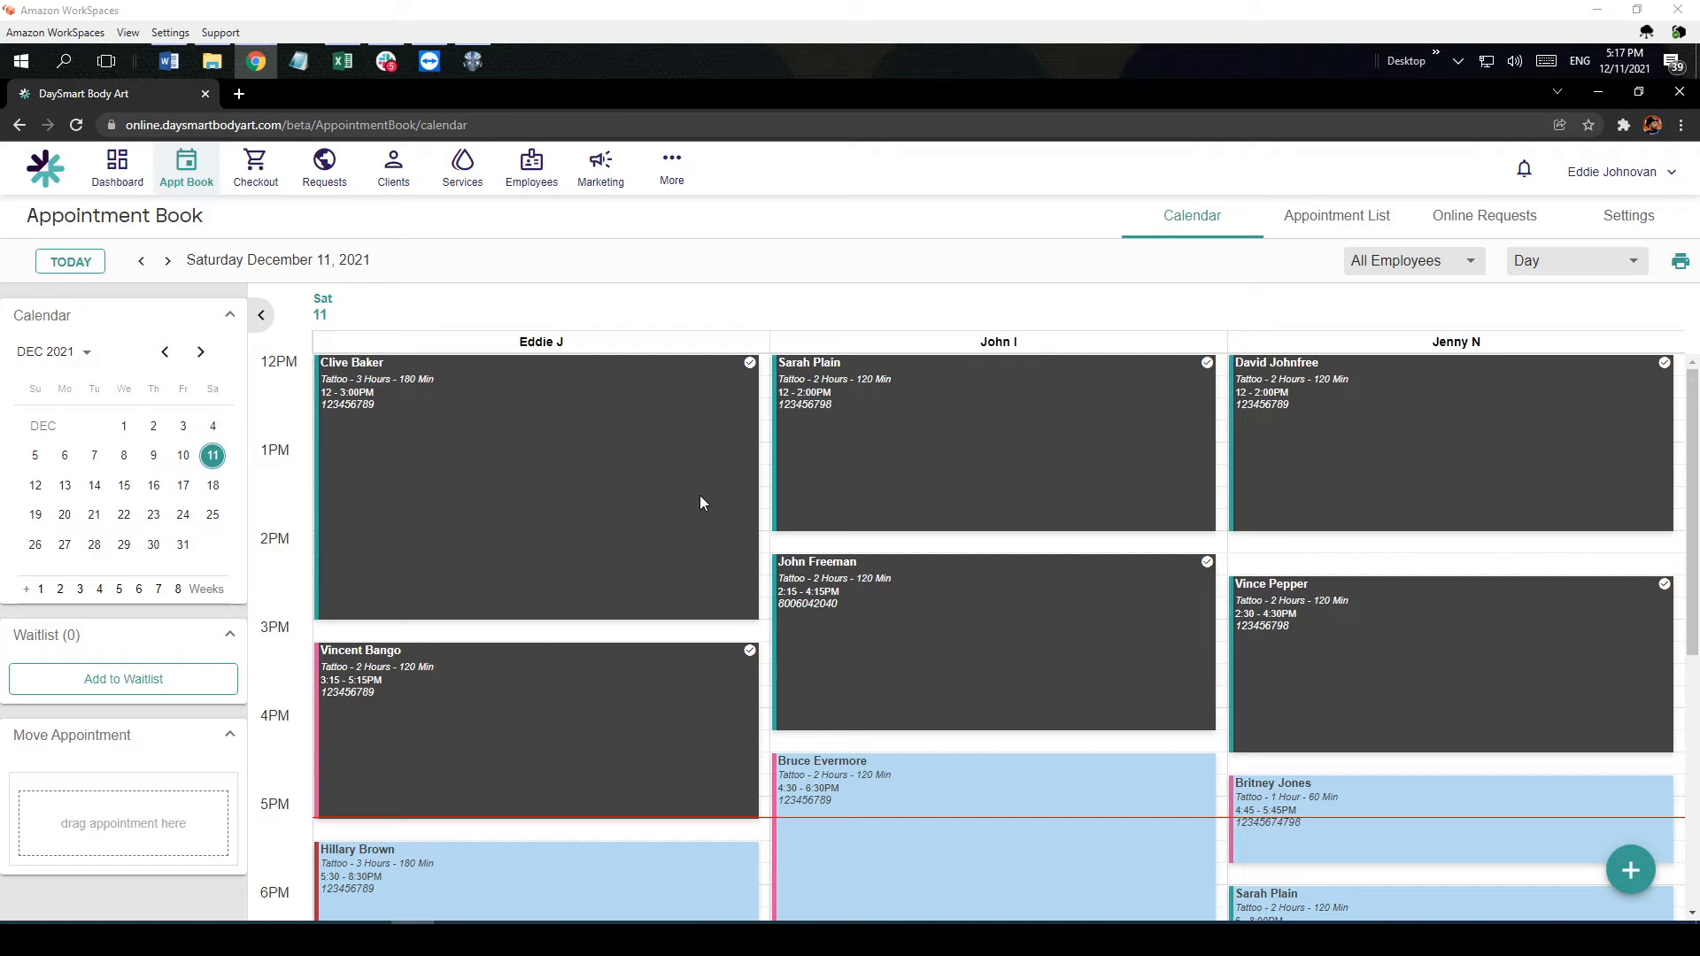
Step: Open the payroll section and go to its wages and commission settings
click(673, 181)
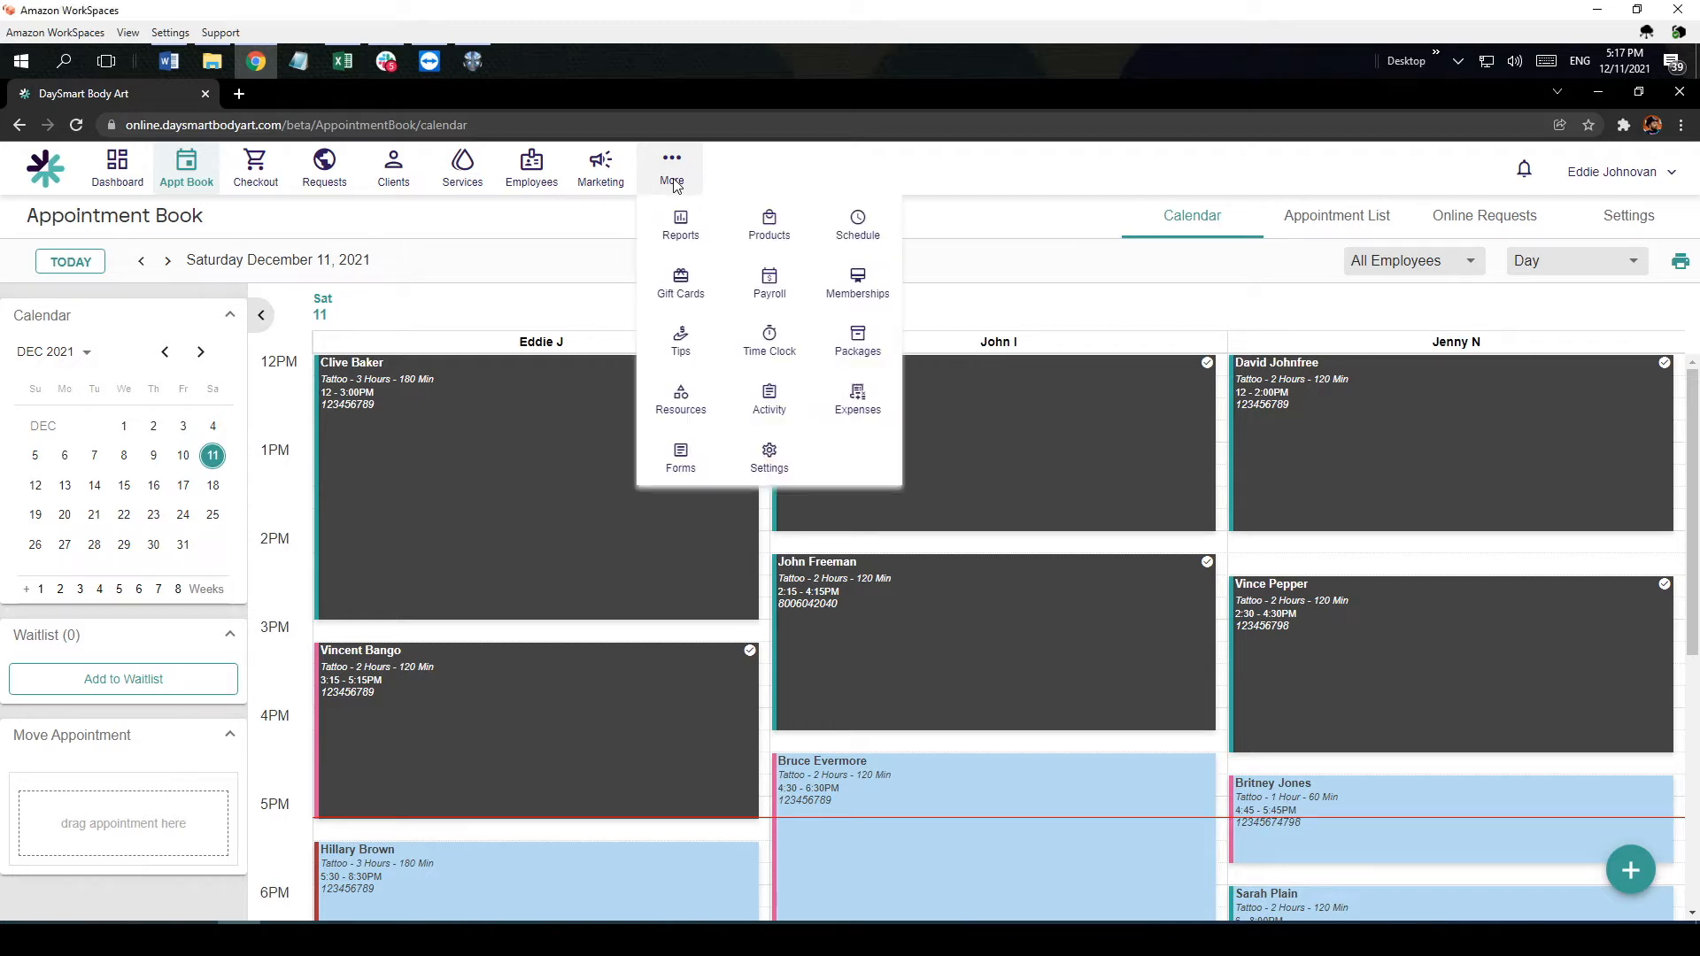
click(767, 283)
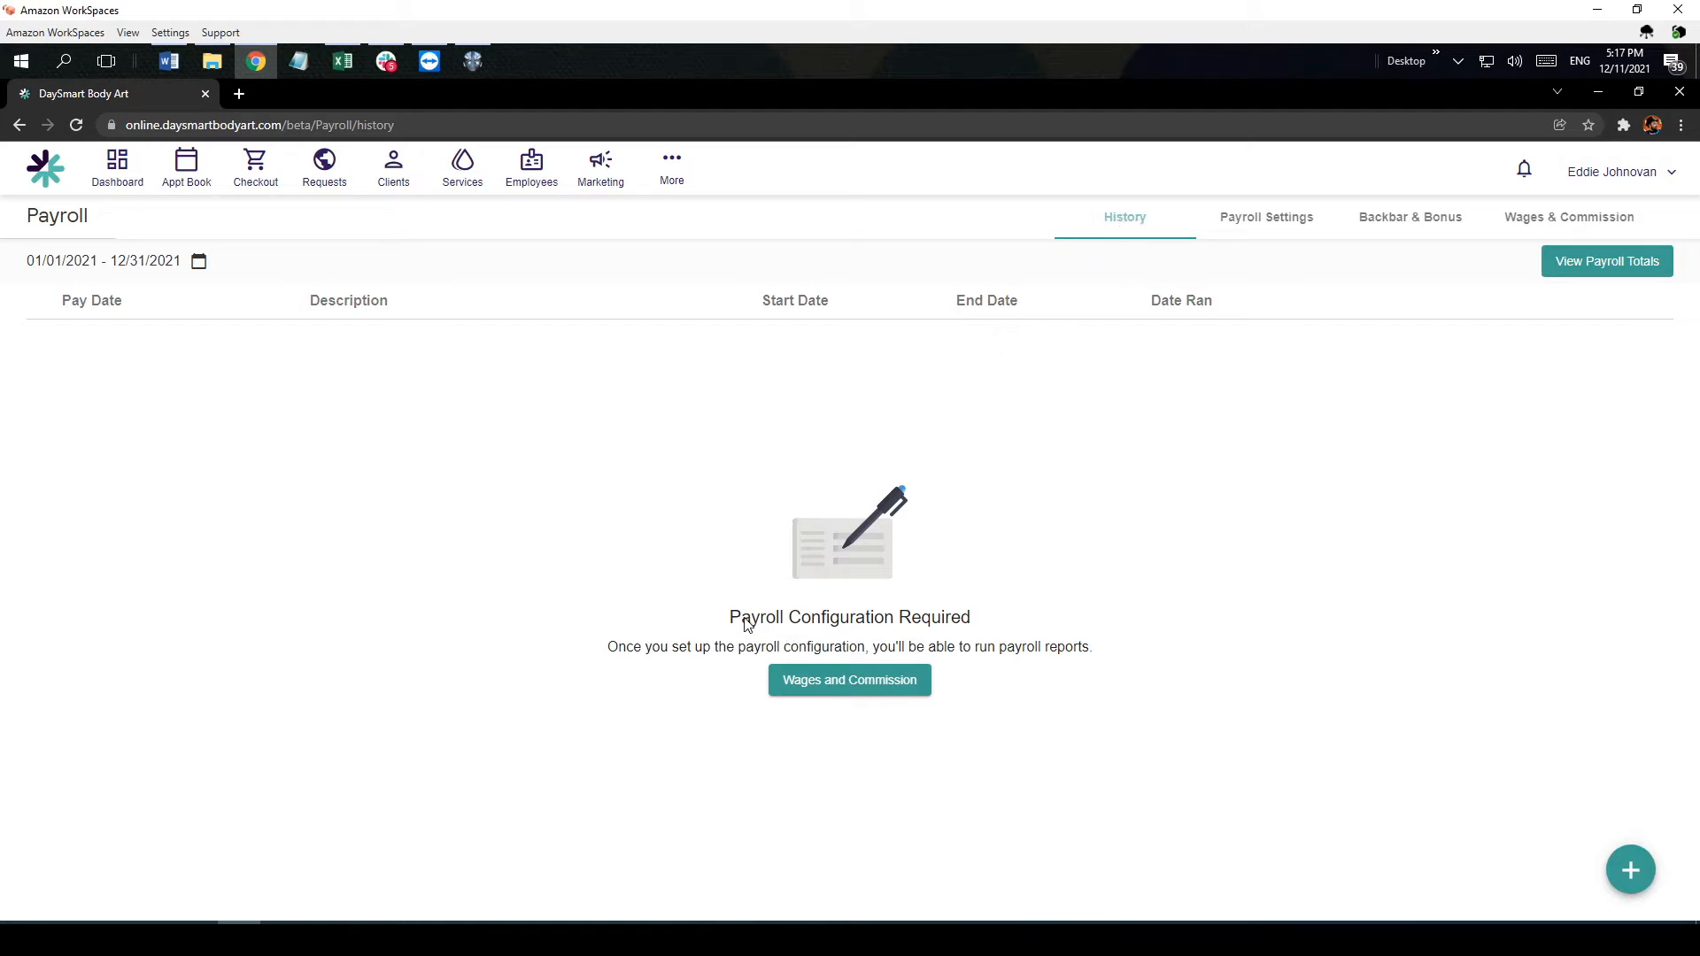
drag(744, 625, 943, 629)
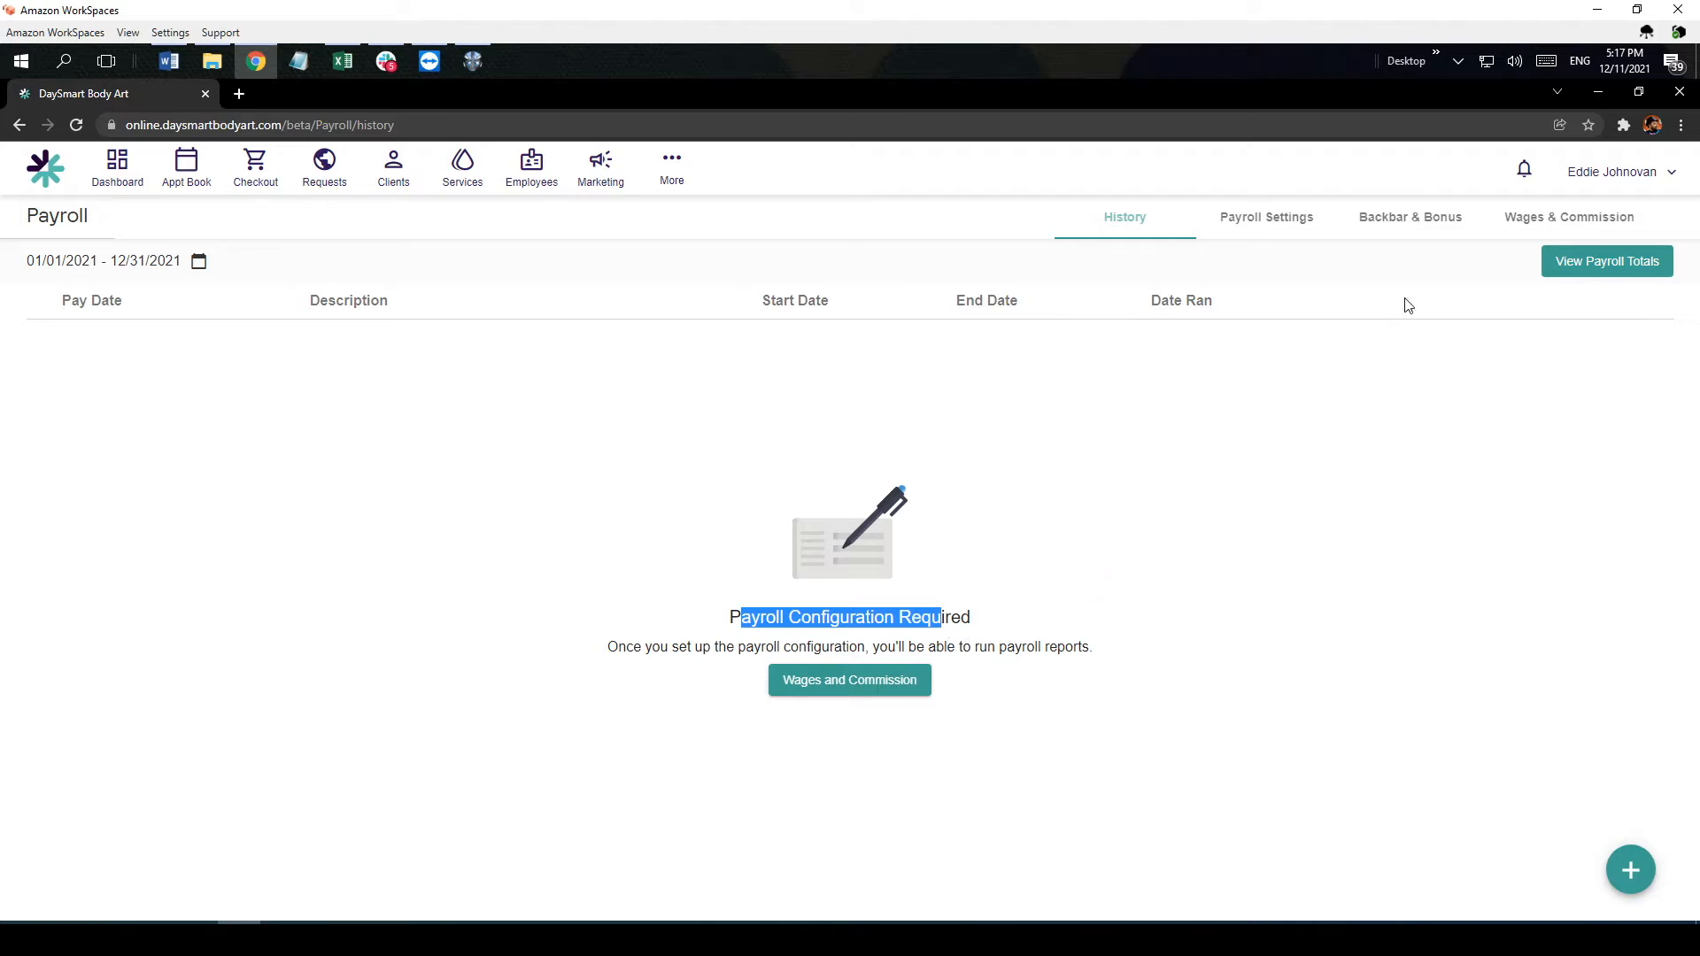
click(1555, 227)
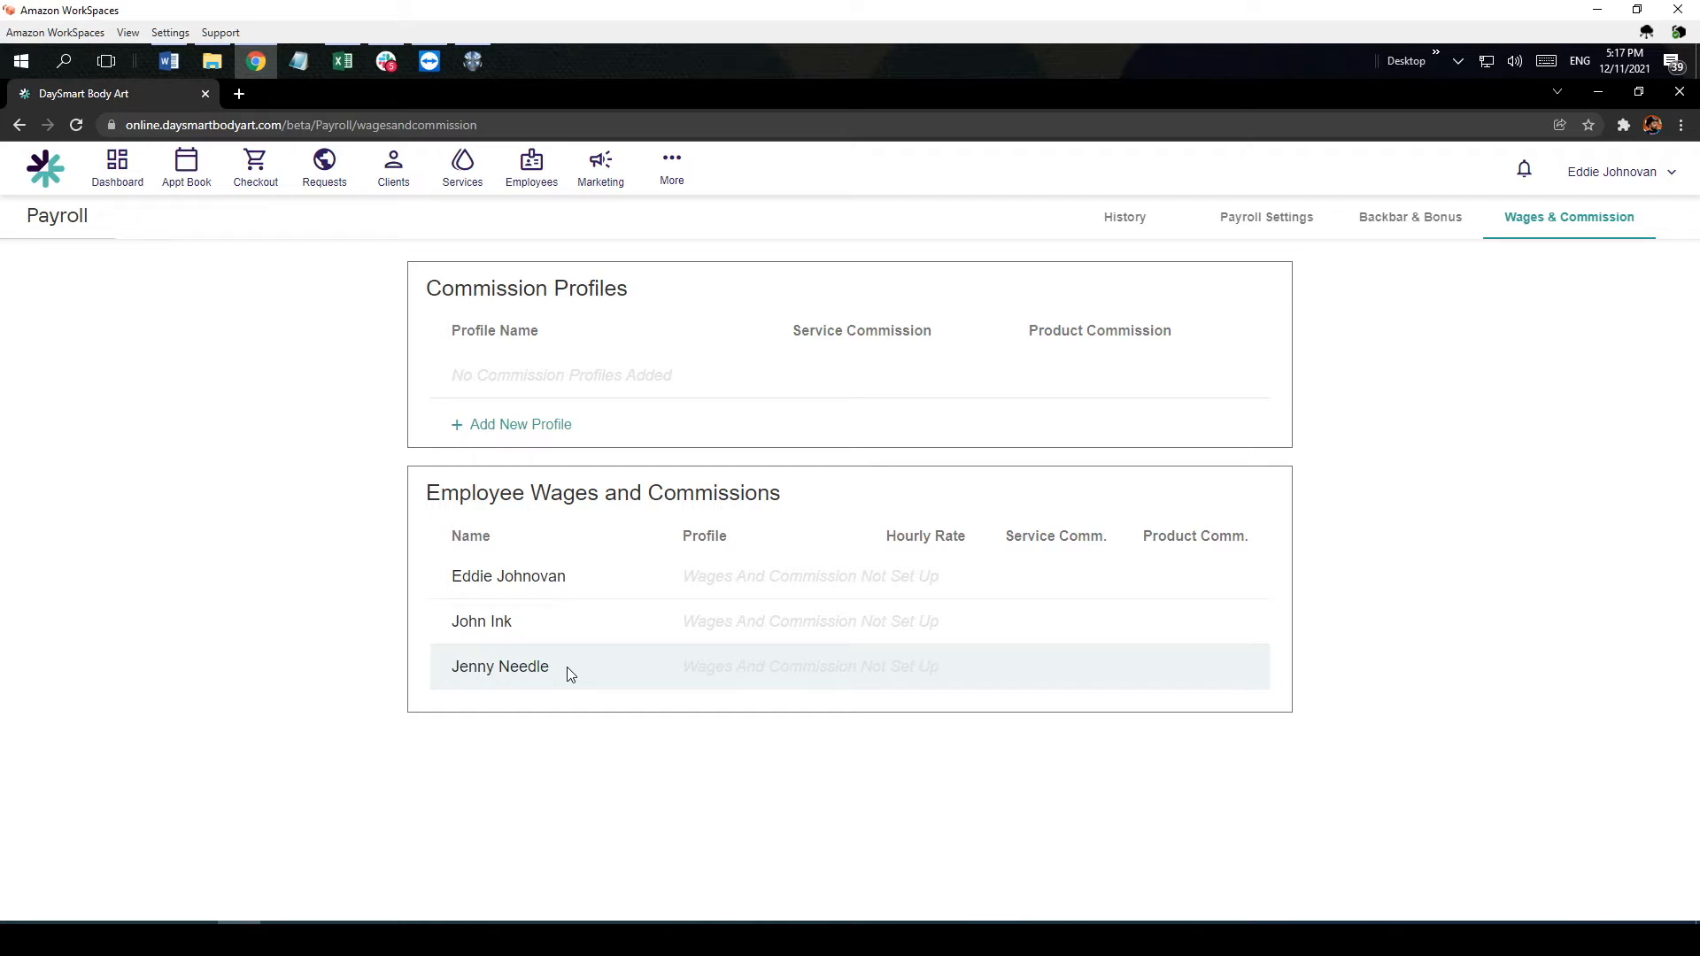
Step: Start a new commission profile named Artist with a fixed service commission rate of 50%
click(530, 427)
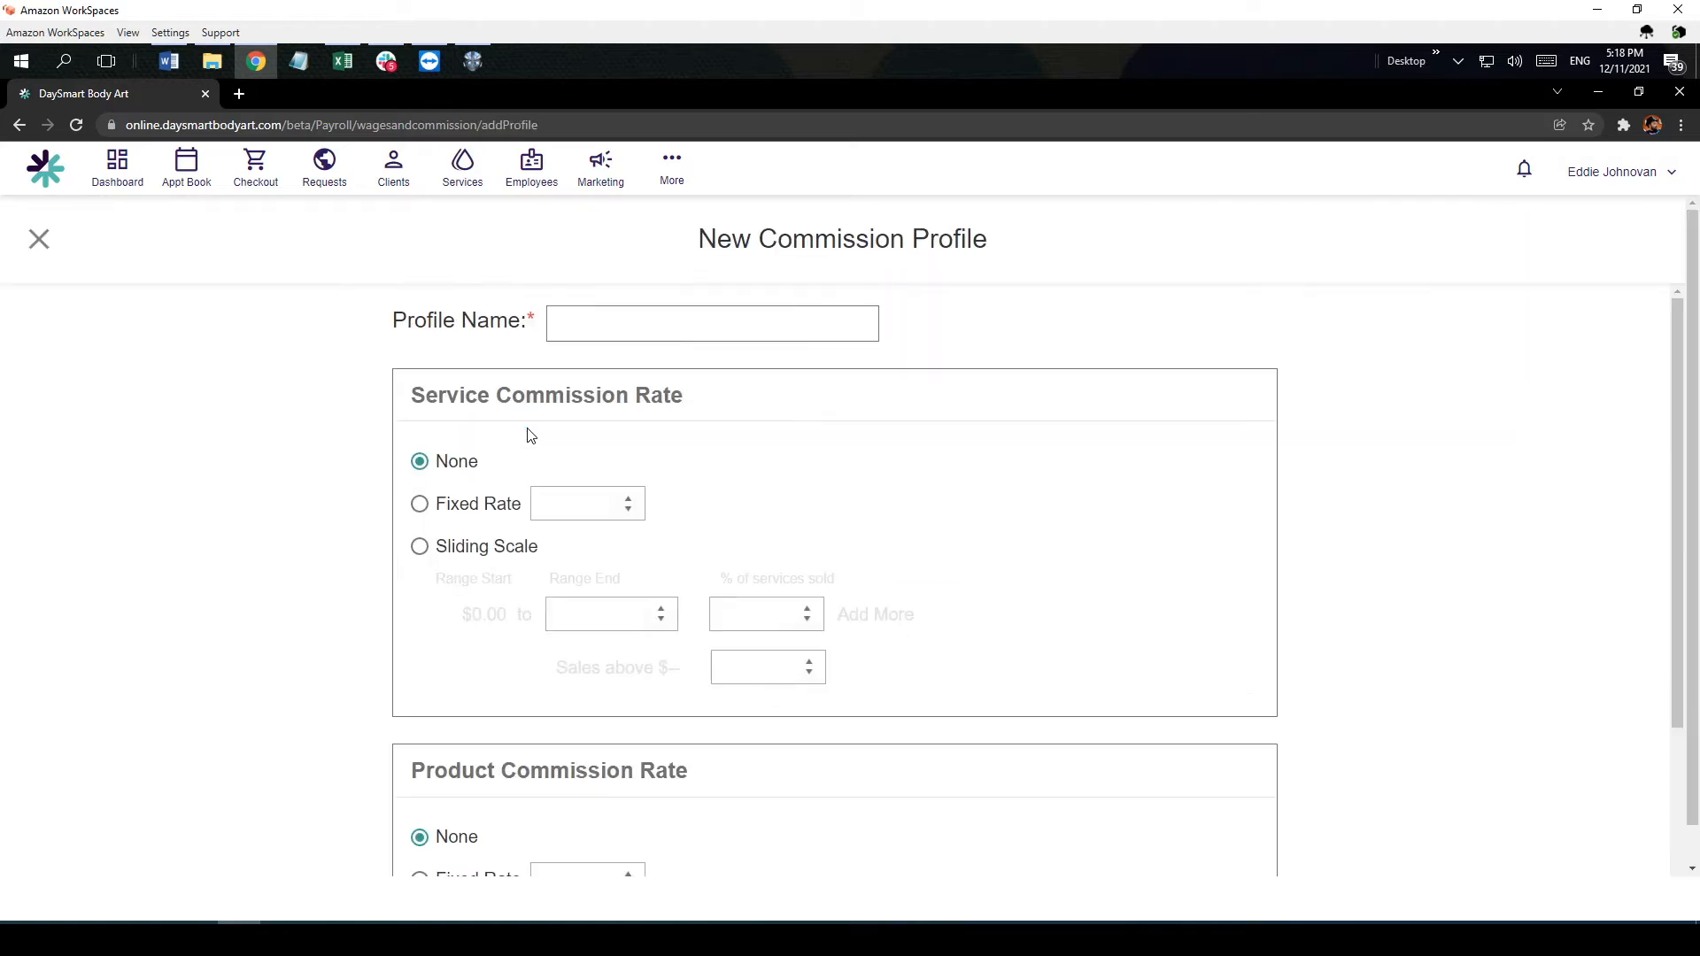
text(Artist)
click(419, 503)
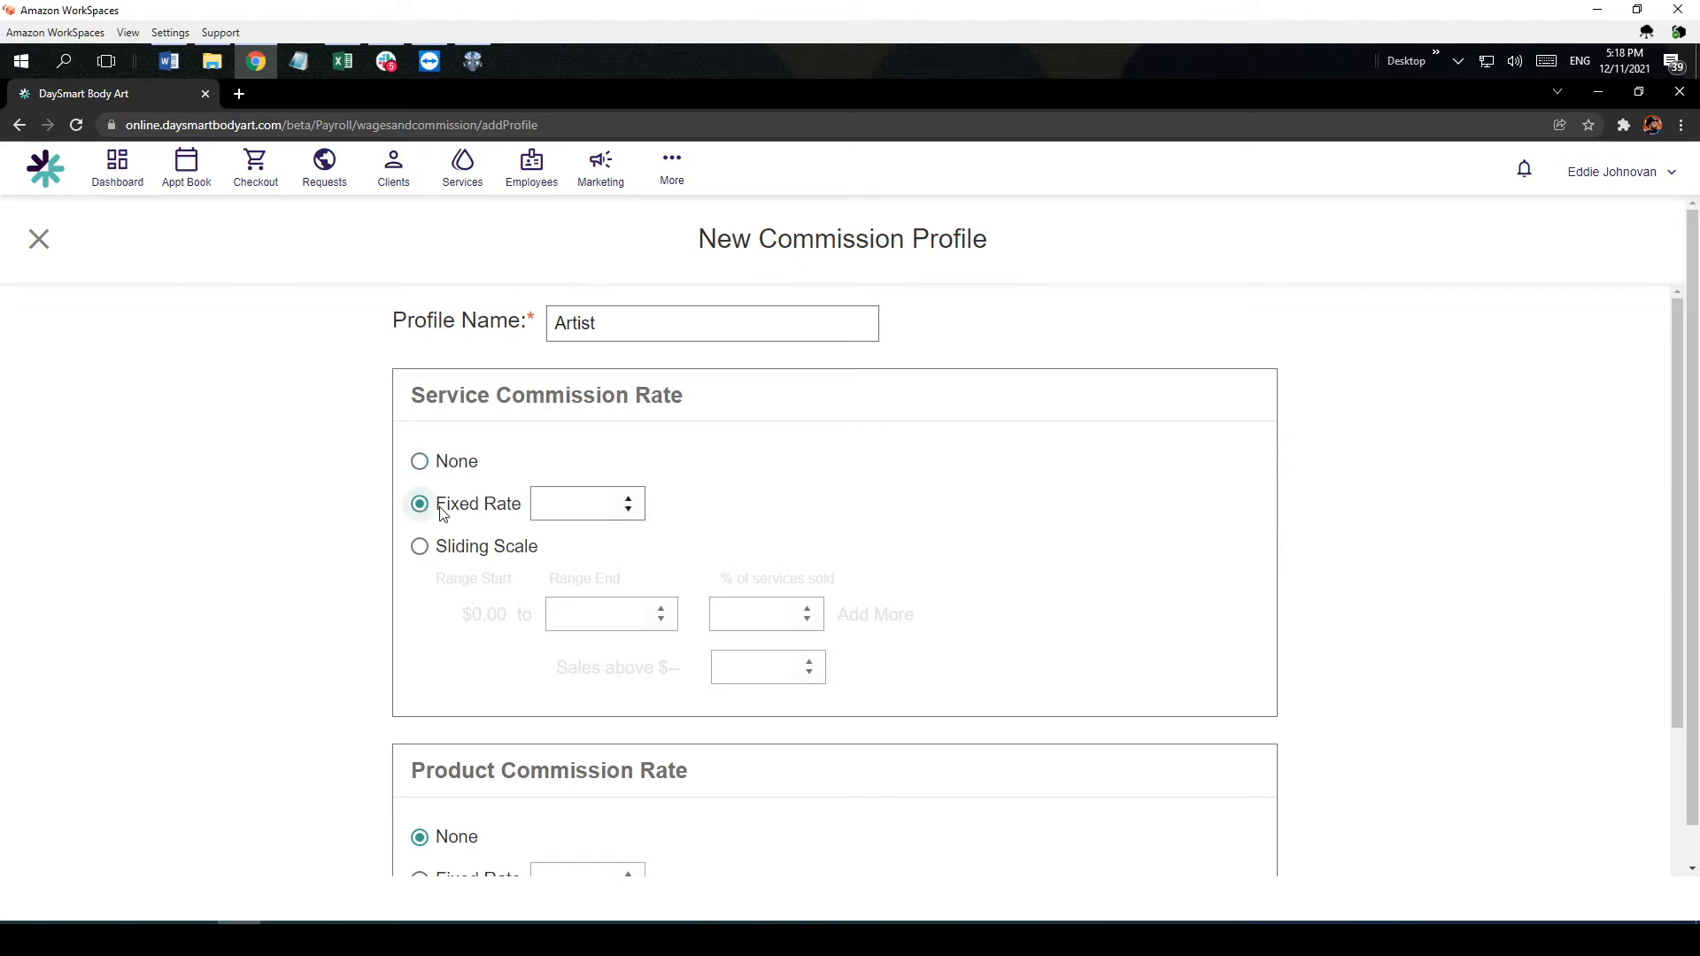
click(570, 513)
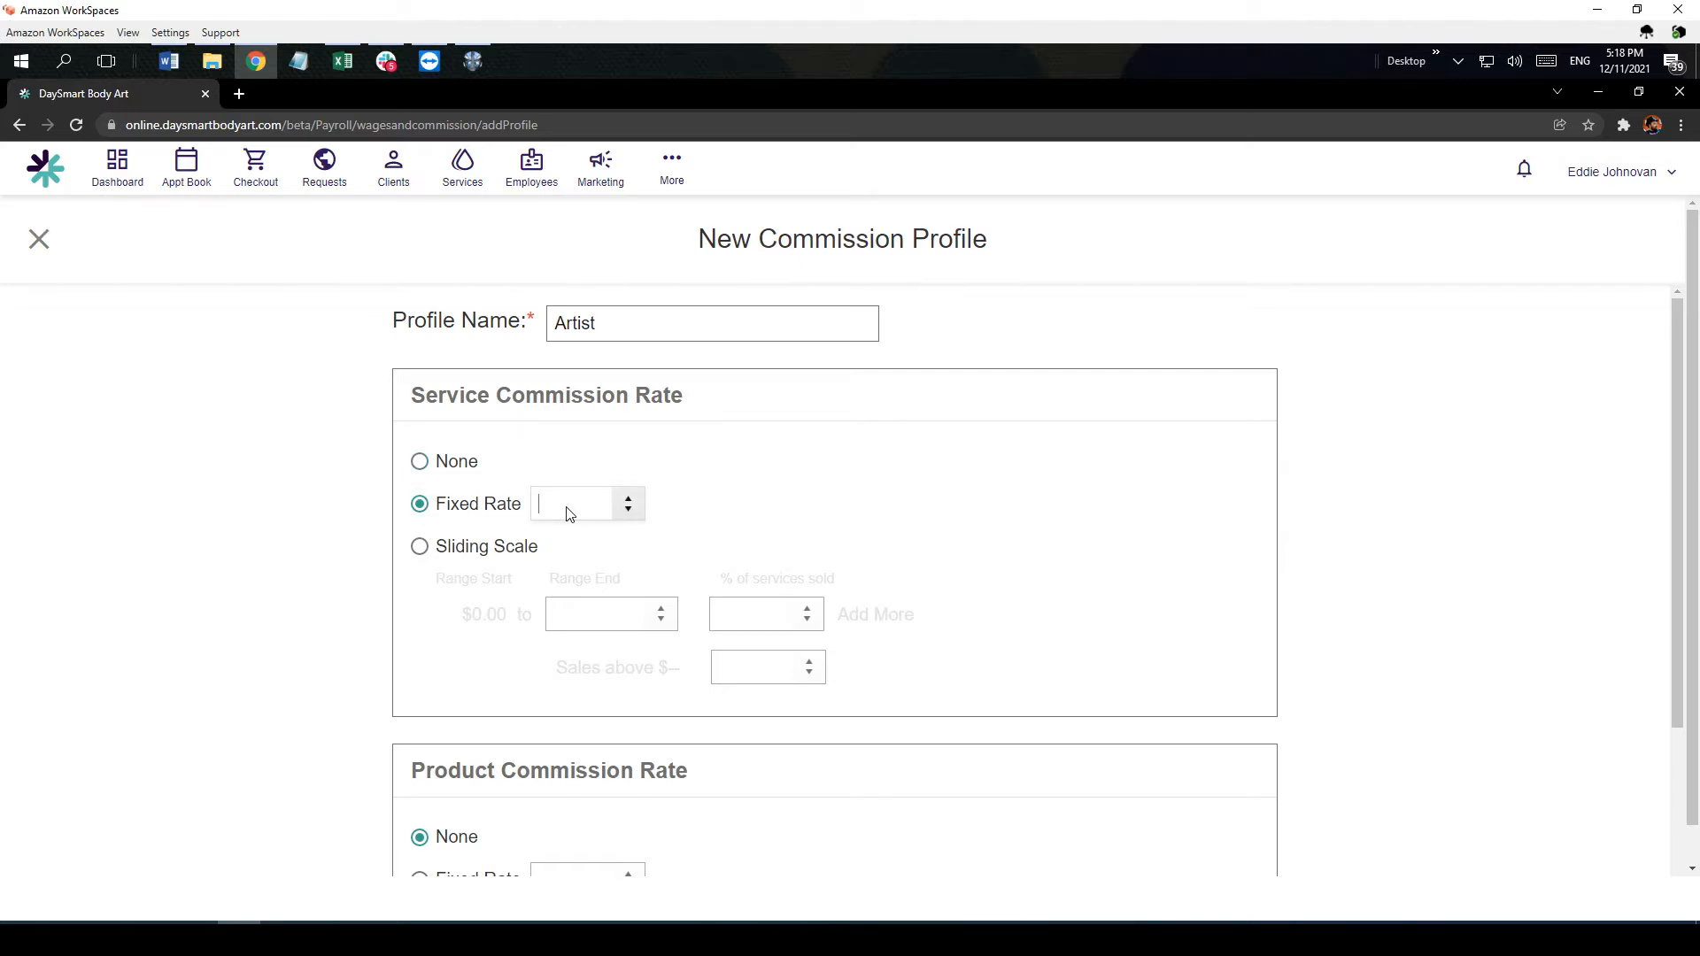
text(50)
click(421, 550)
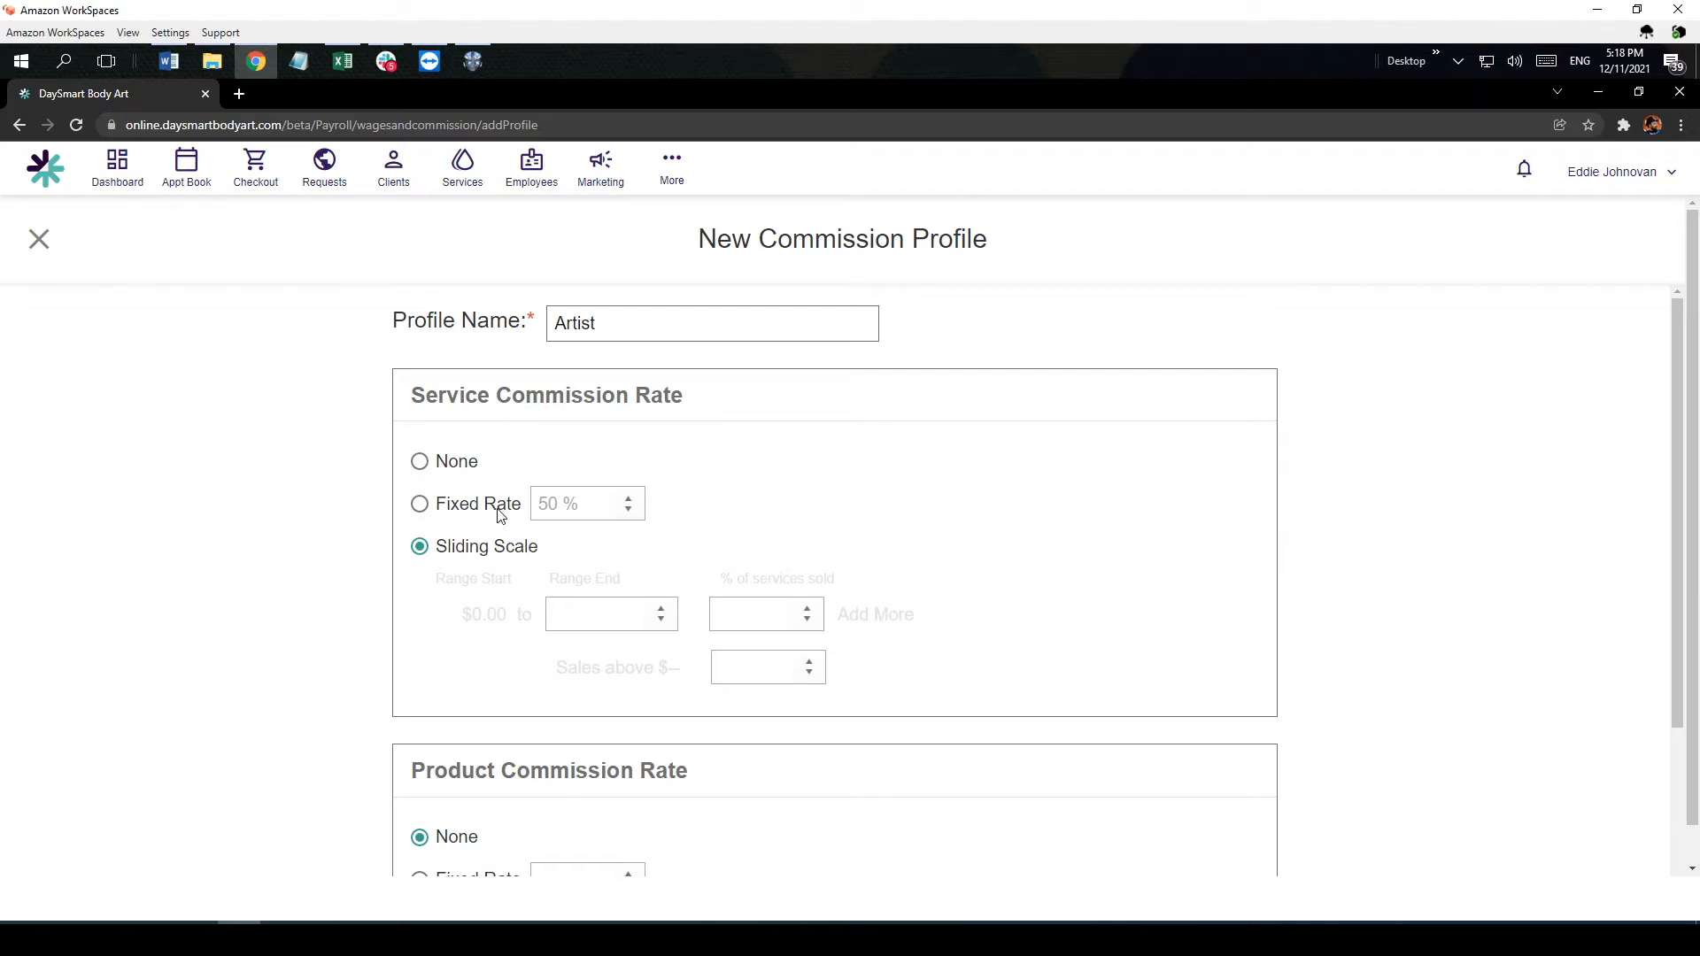
click(421, 508)
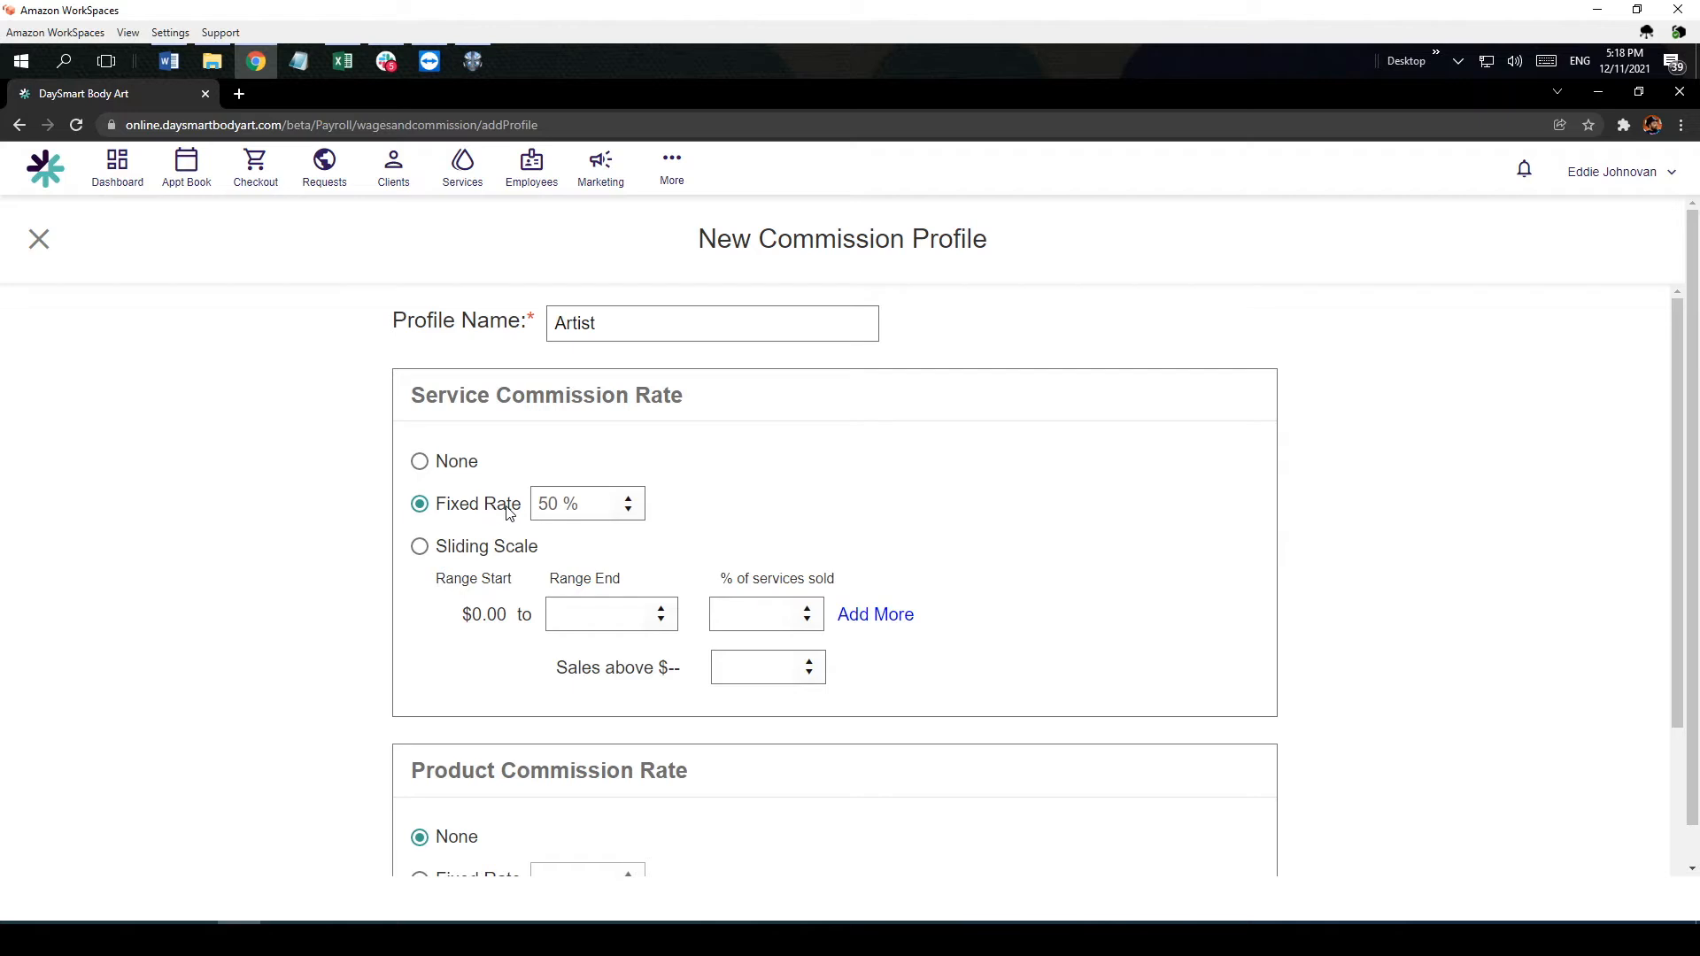
Step: Set the Artist profile's product commission to a fixed rate of 10% and save the profile
scroll(777, 580, down, 2)
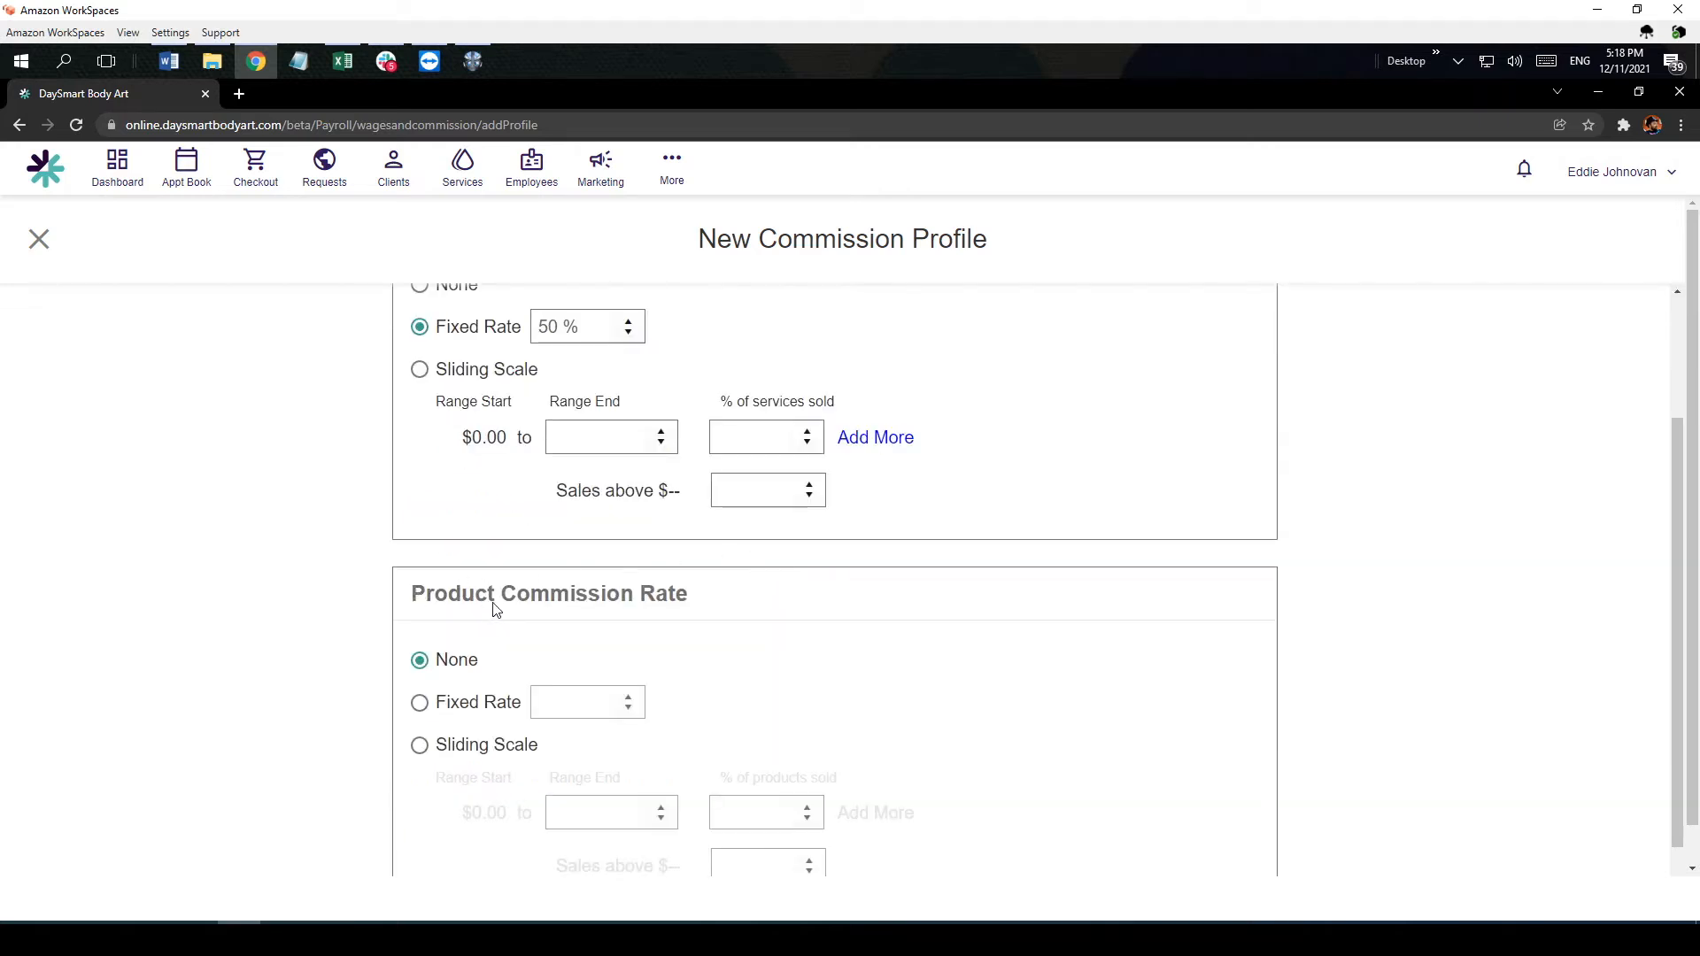
click(420, 704)
click(561, 713)
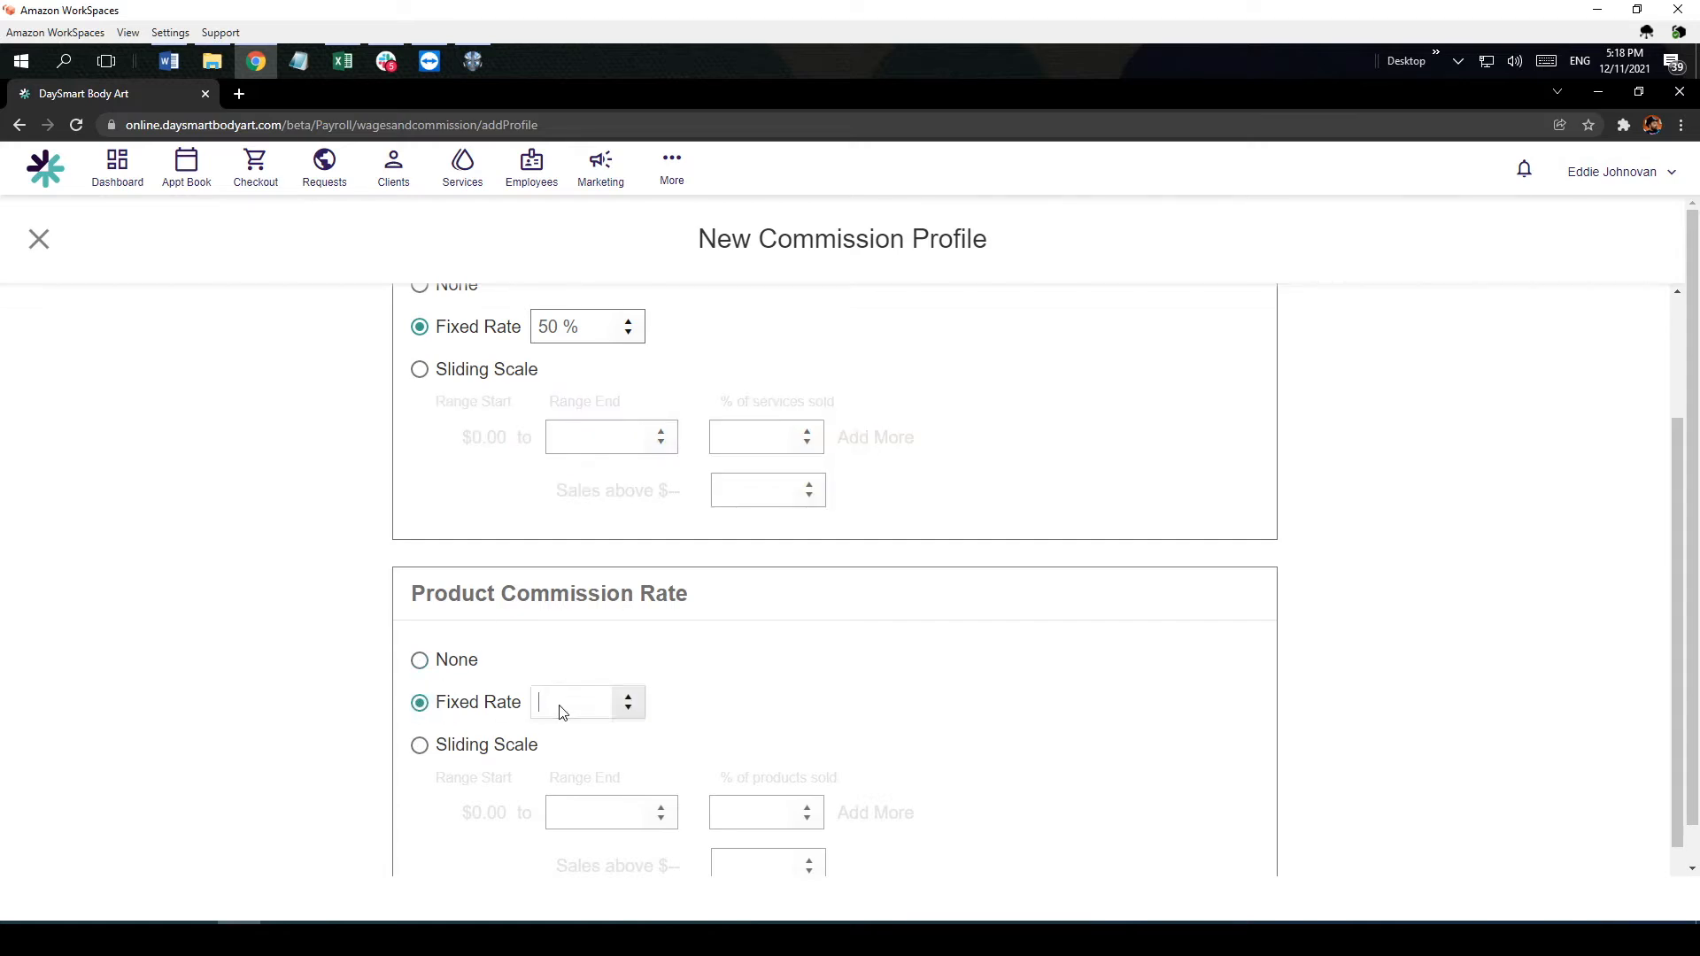
text(10)
click(749, 688)
scroll(558, 748, down, 1)
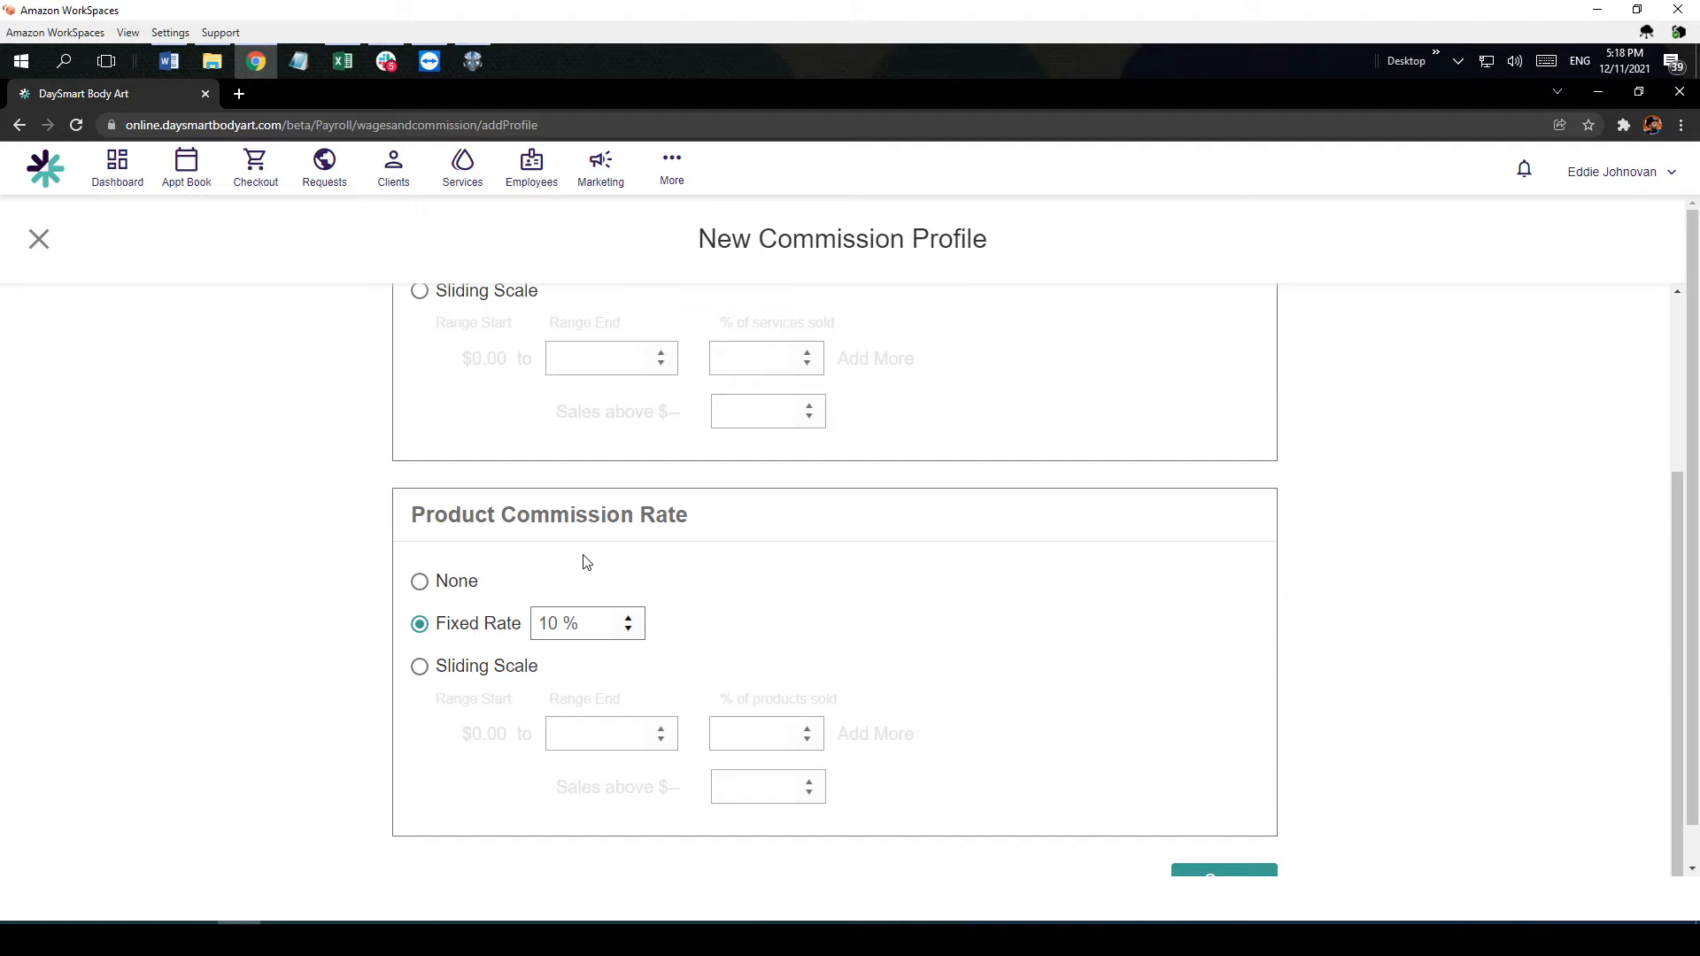
scroll(614, 559, up, 2)
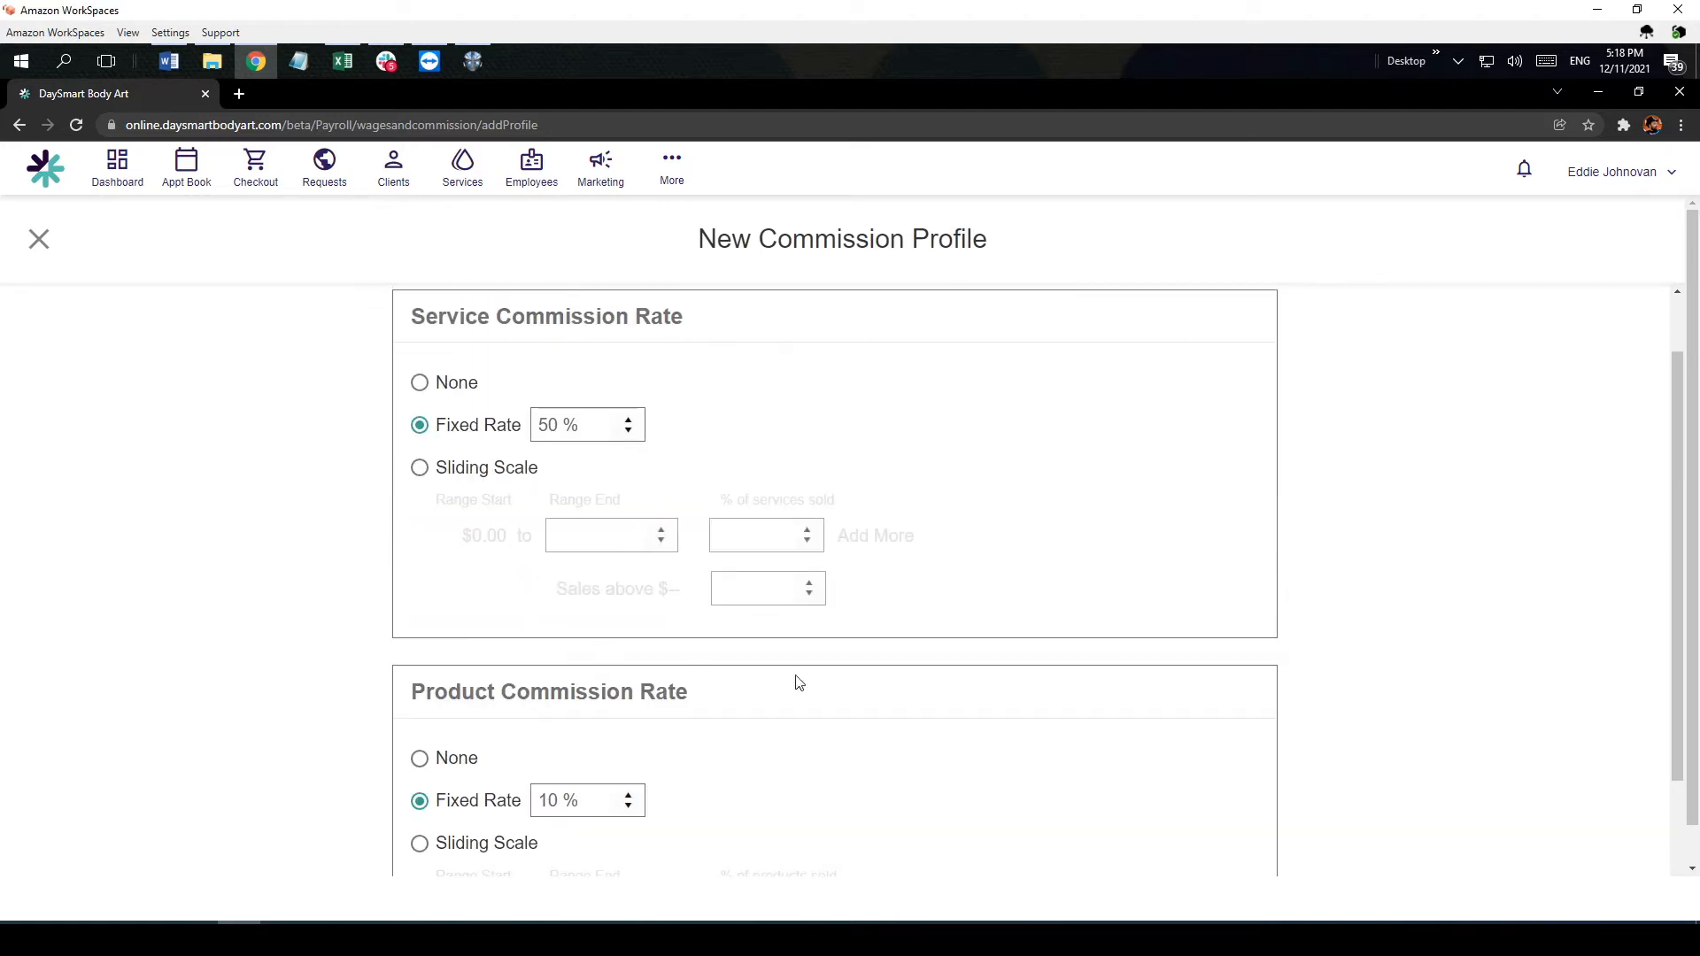
scroll(808, 683, down, 3)
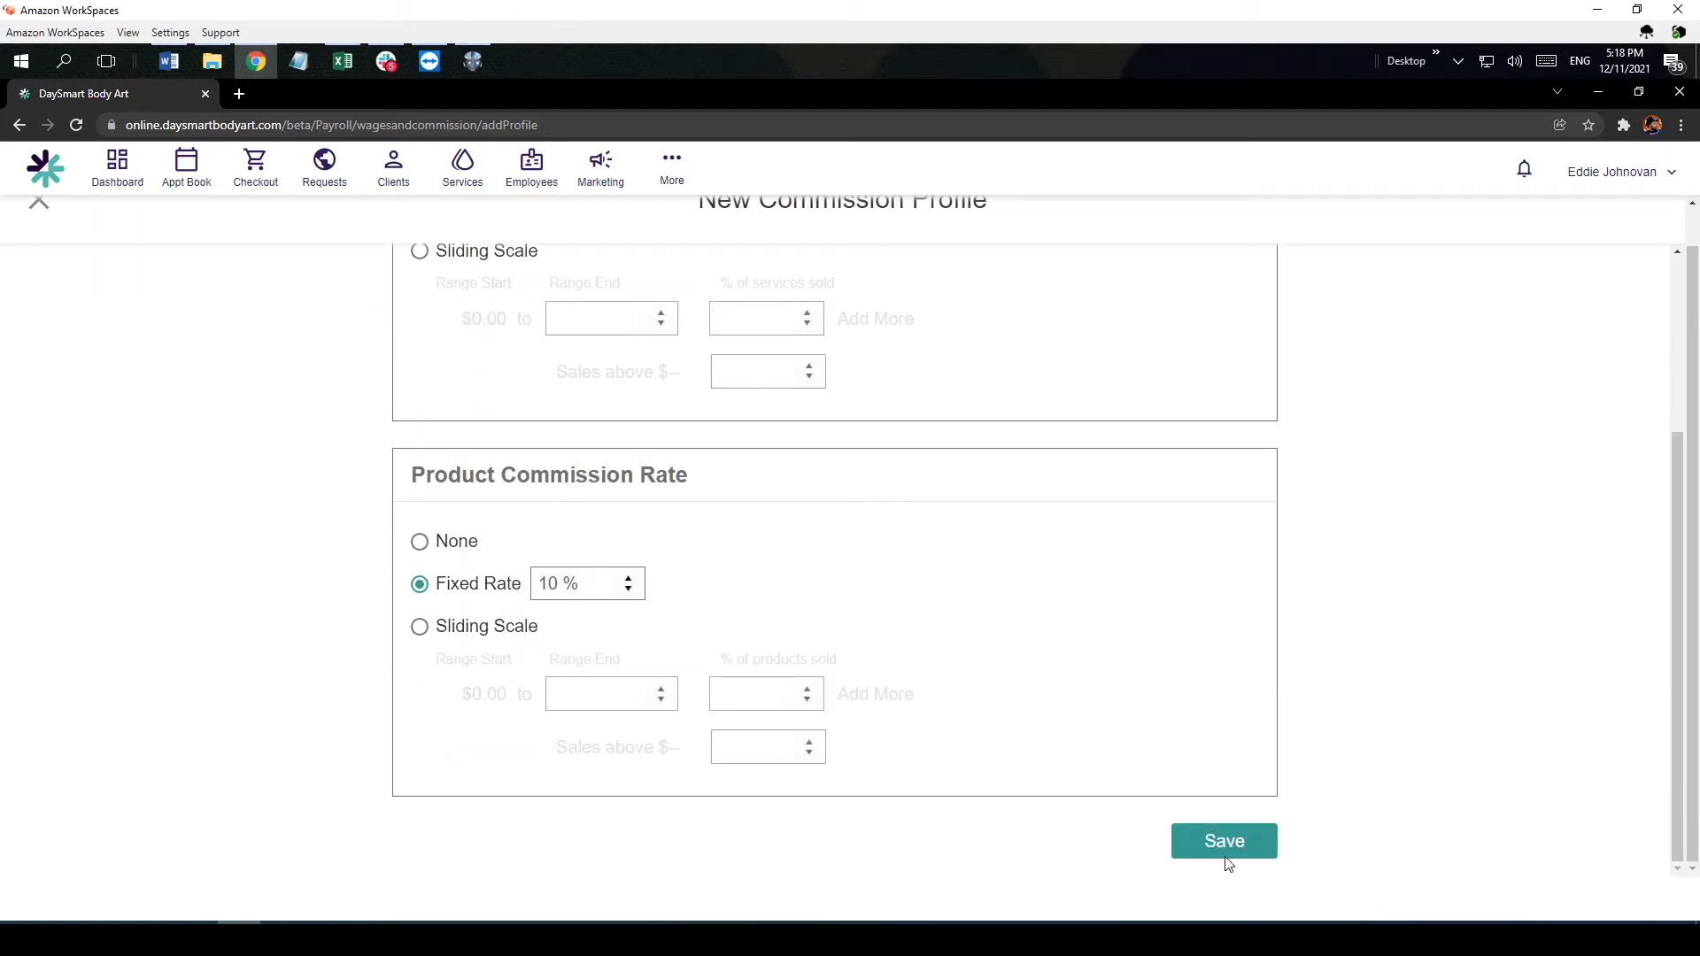
click(1225, 850)
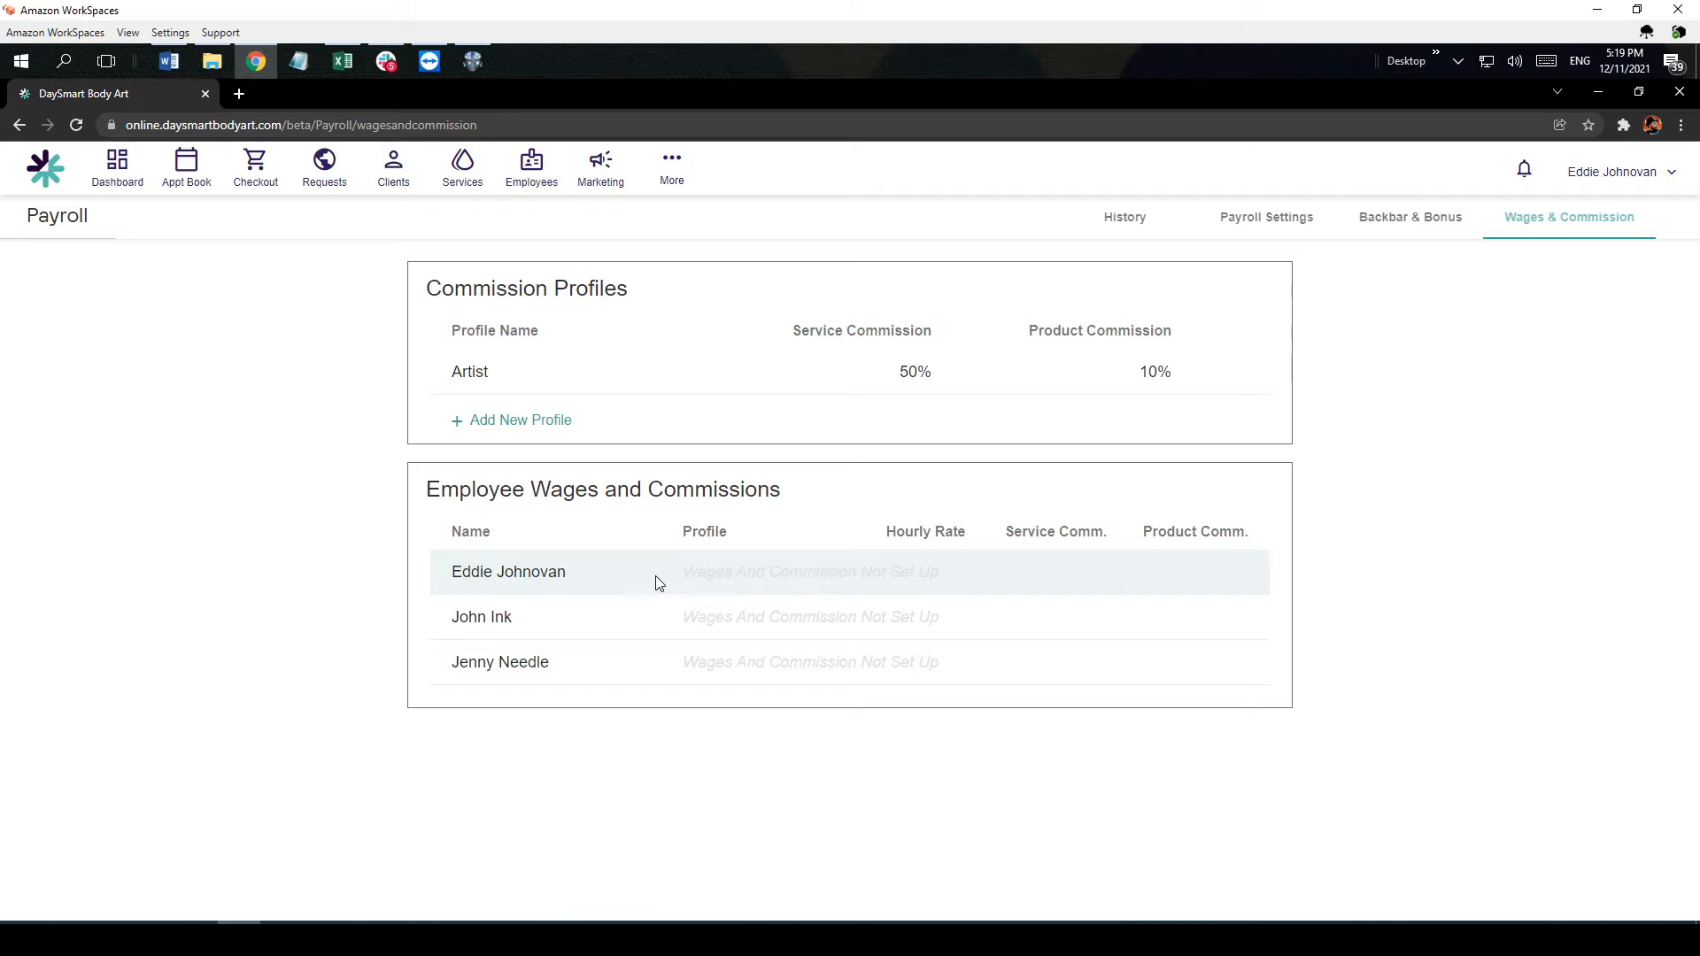
Step: Open the first listed employee's wage settings, apply the Artist commission profile, and check the service and product commission rates
click(656, 576)
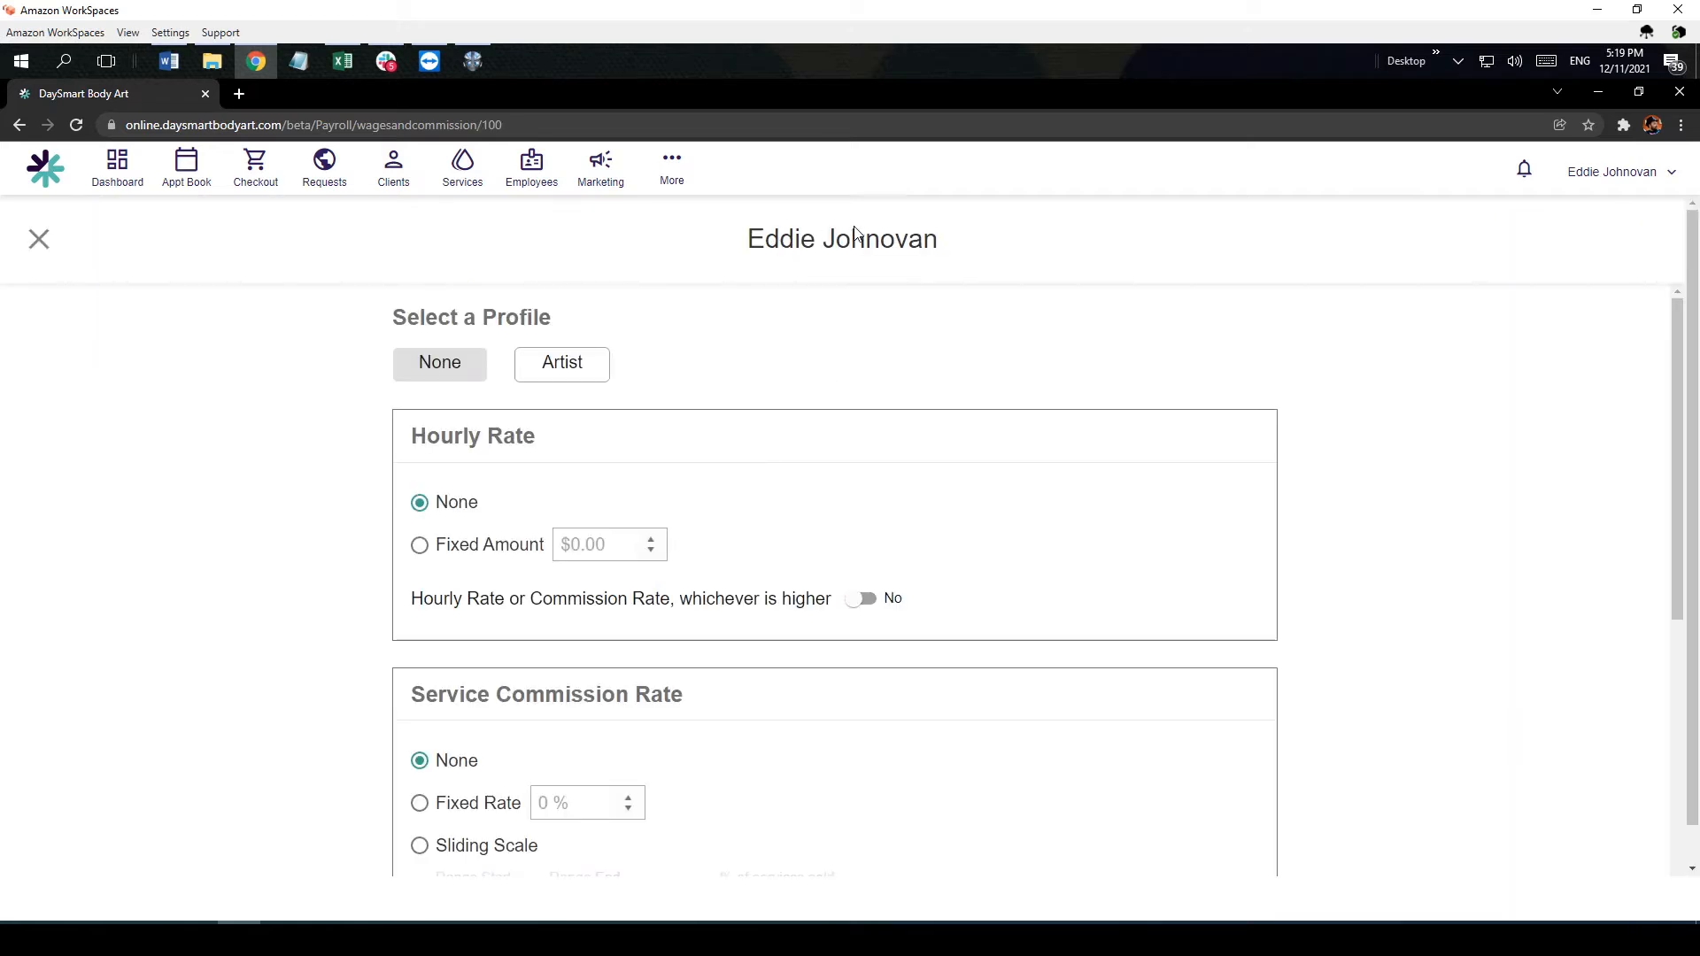
click(559, 370)
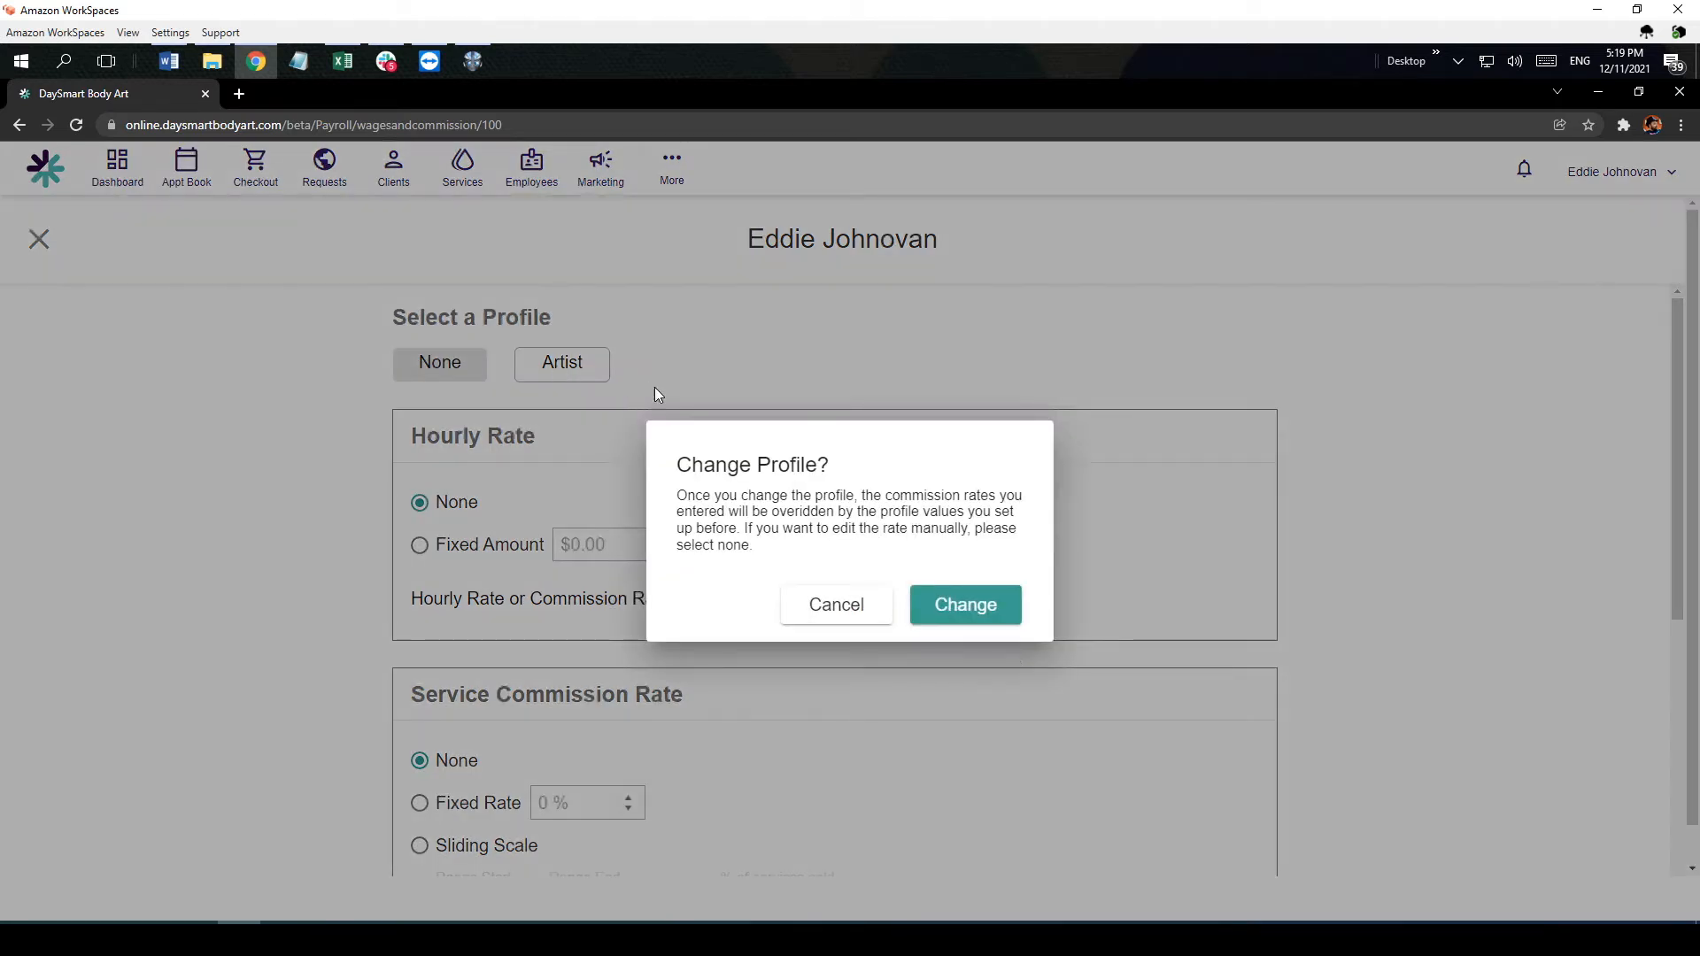
click(965, 613)
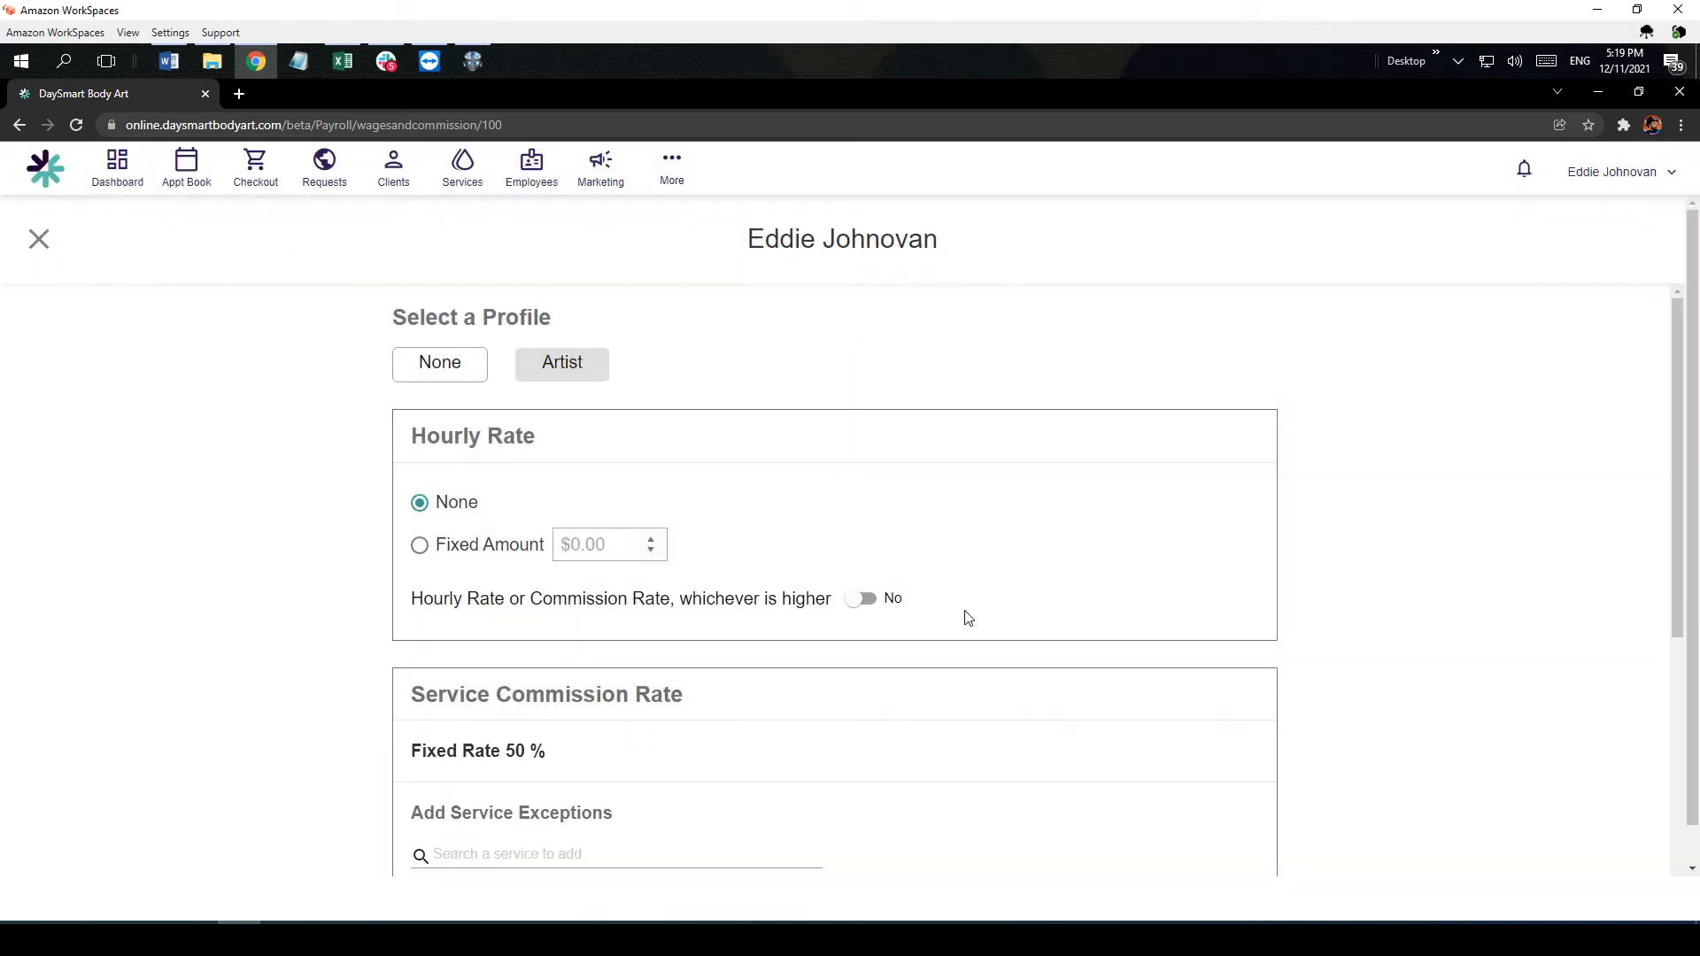
scroll(861, 598, down, 3)
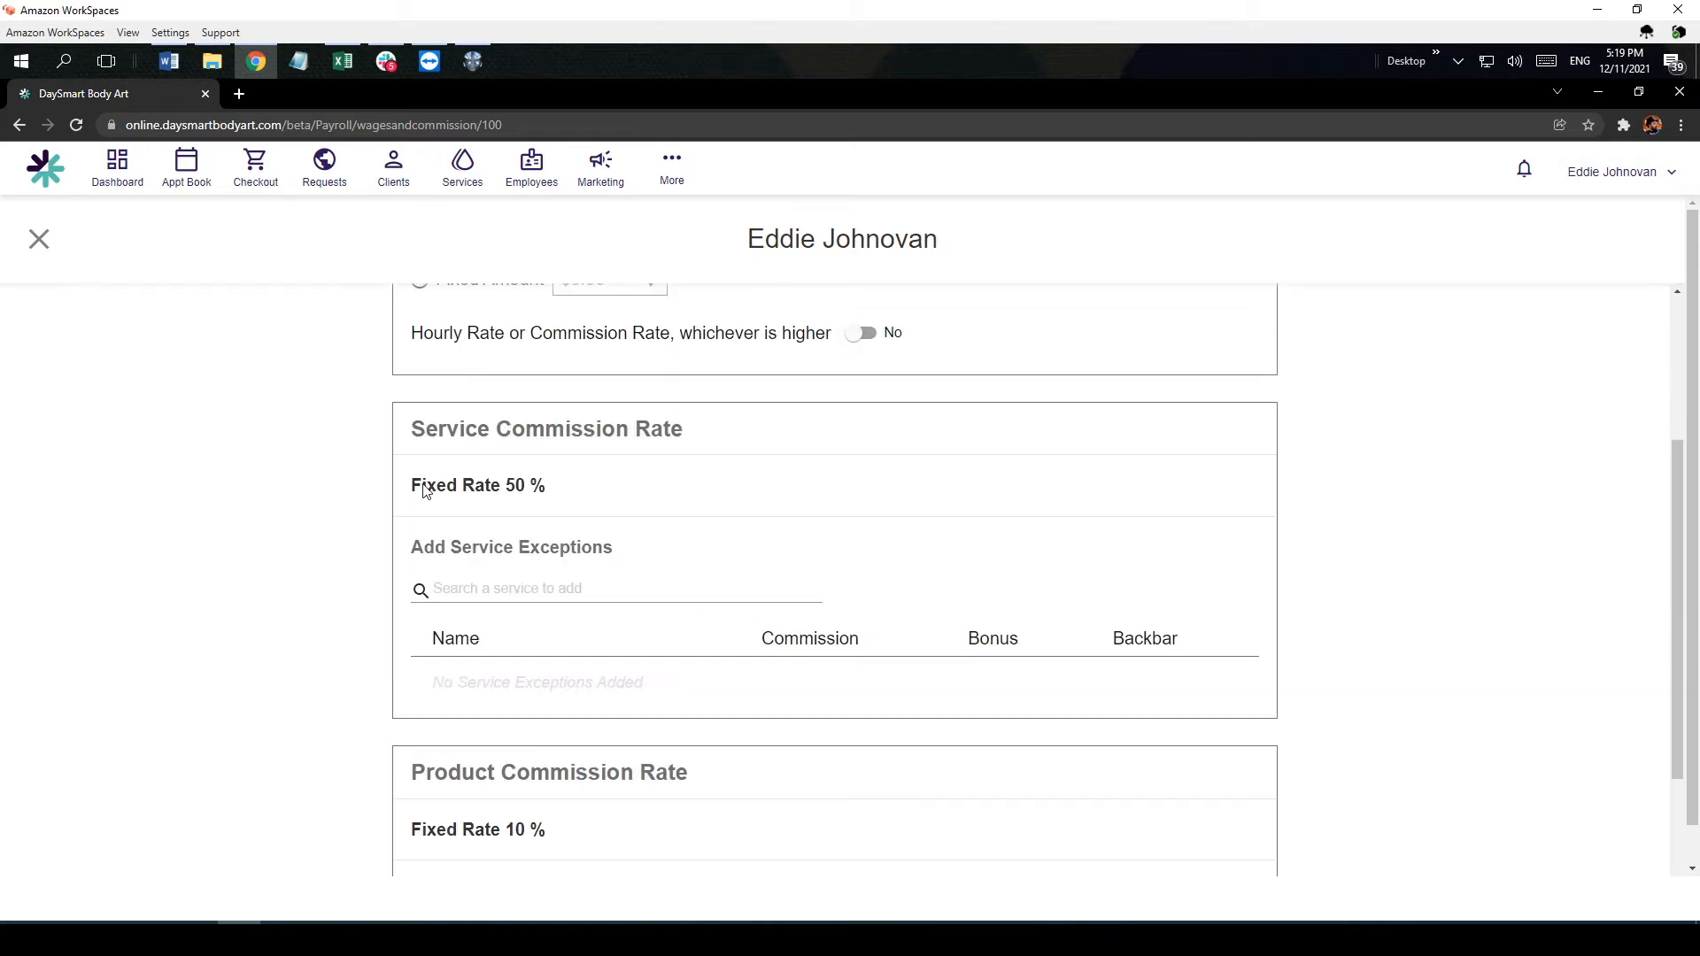
drag(425, 491, 545, 493)
scroll(748, 567, down, 2)
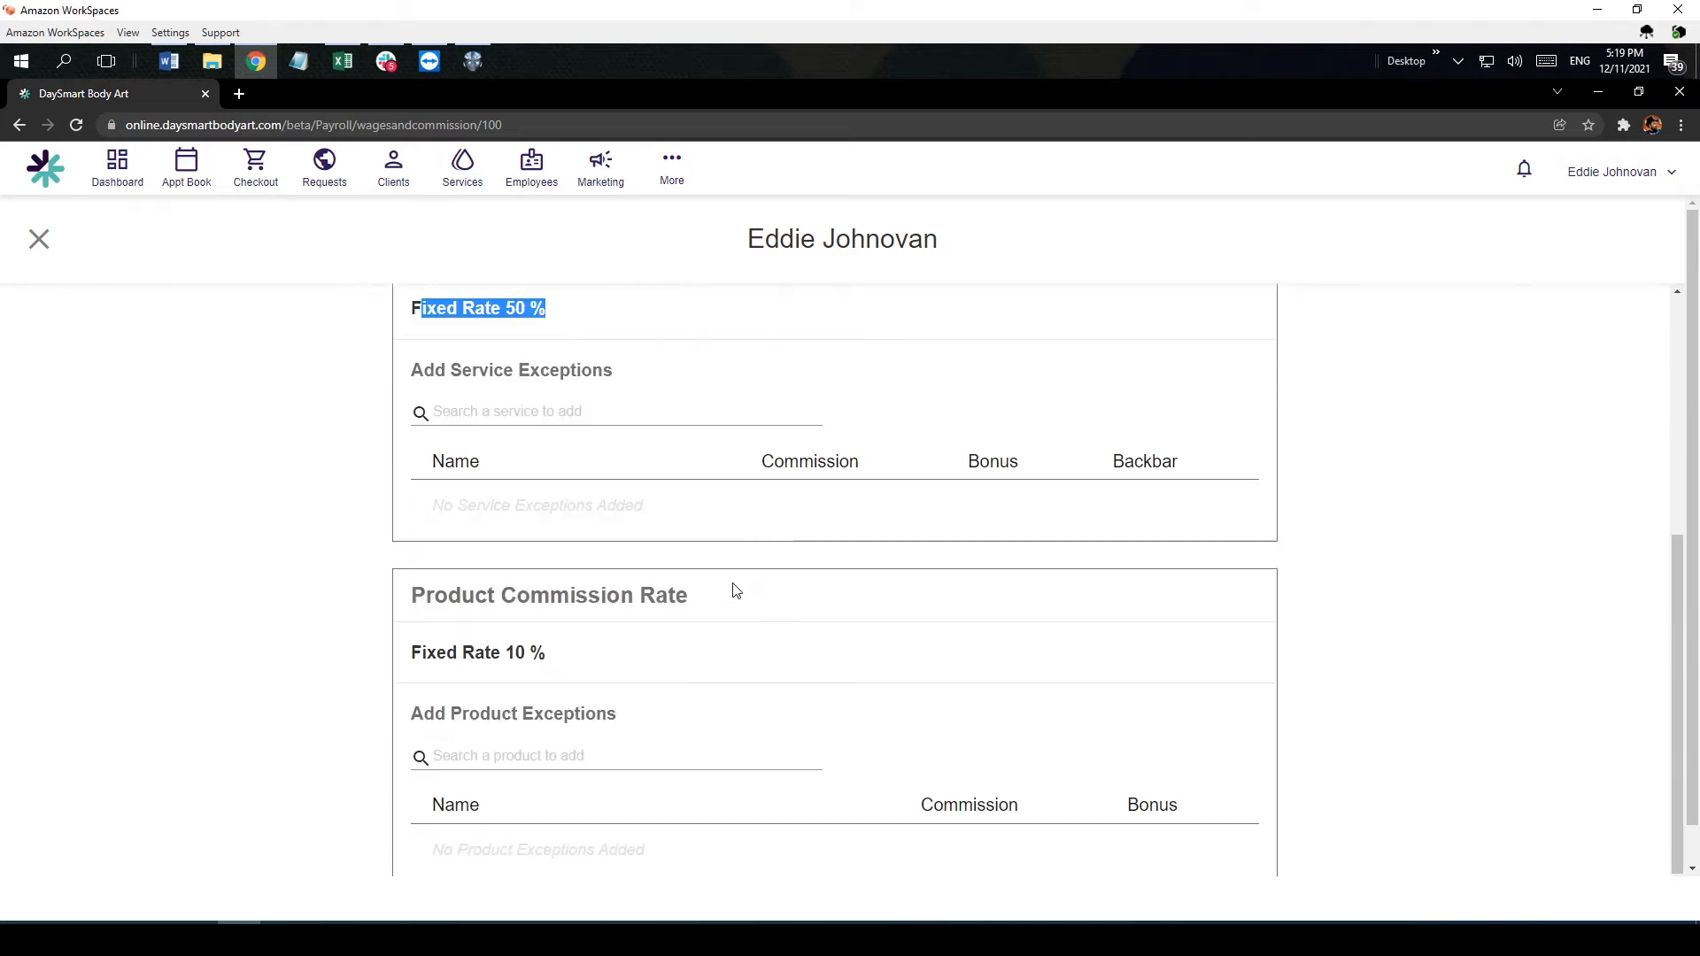
drag(437, 655, 555, 655)
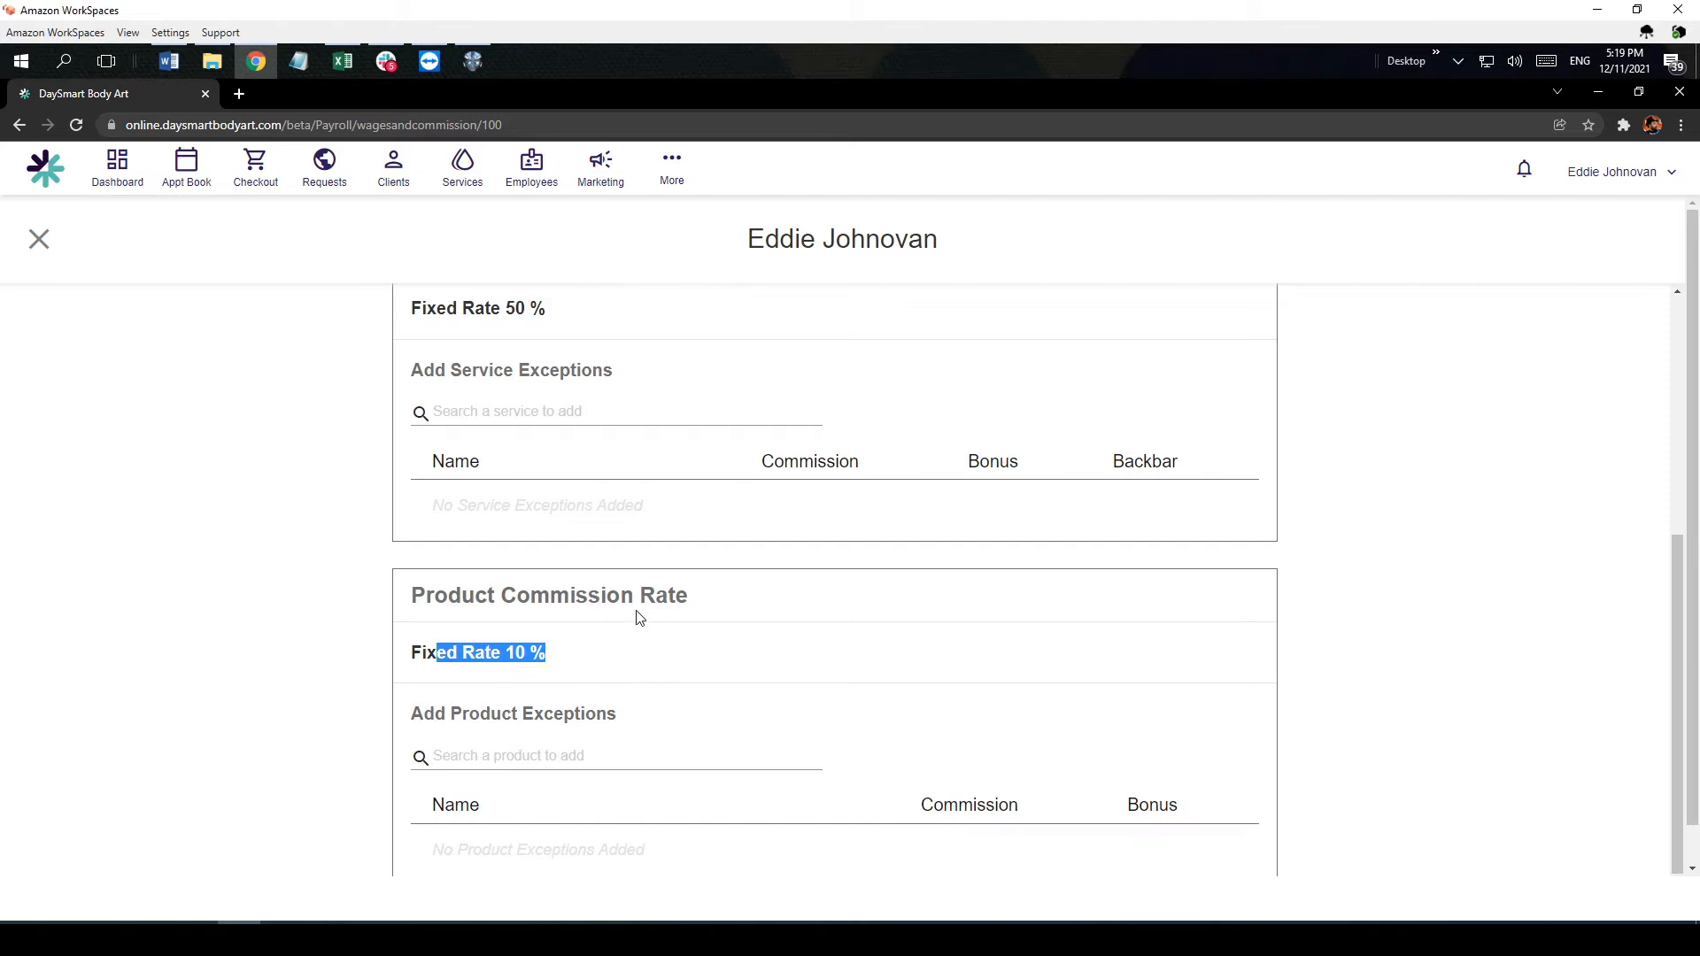
scroll(640, 617, up, 5)
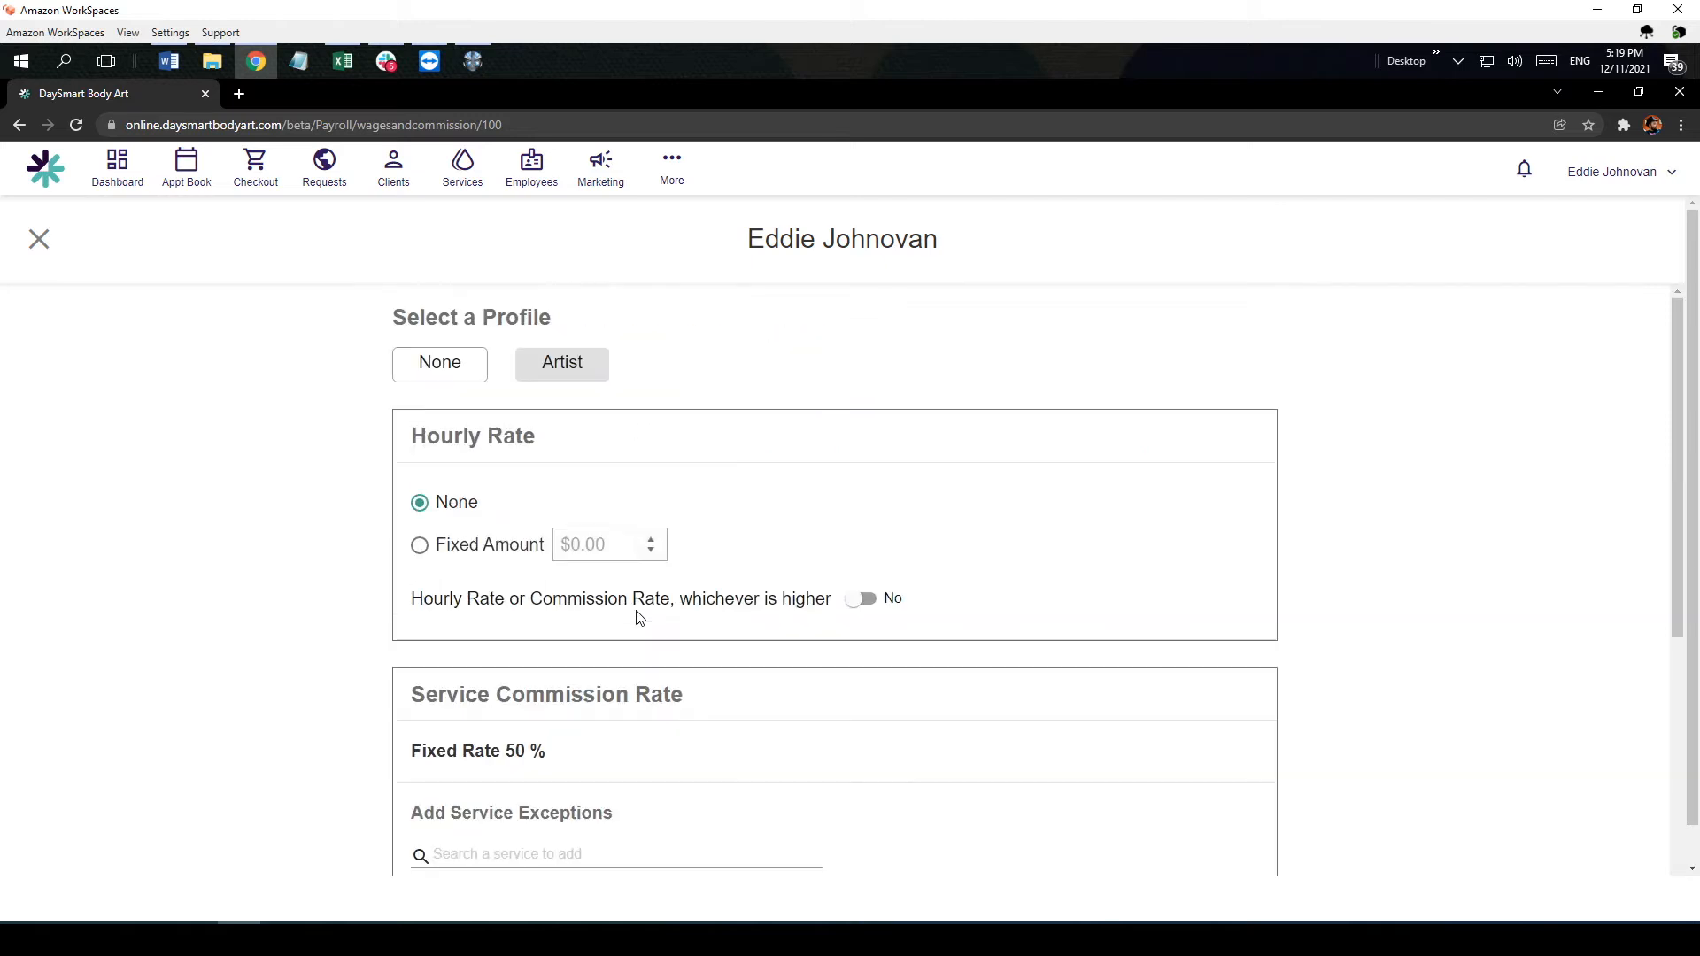
Step: Set the employee's hourly rate to a fixed $15.00 and enable paying the hourly or commission rate, whichever is higher
click(421, 545)
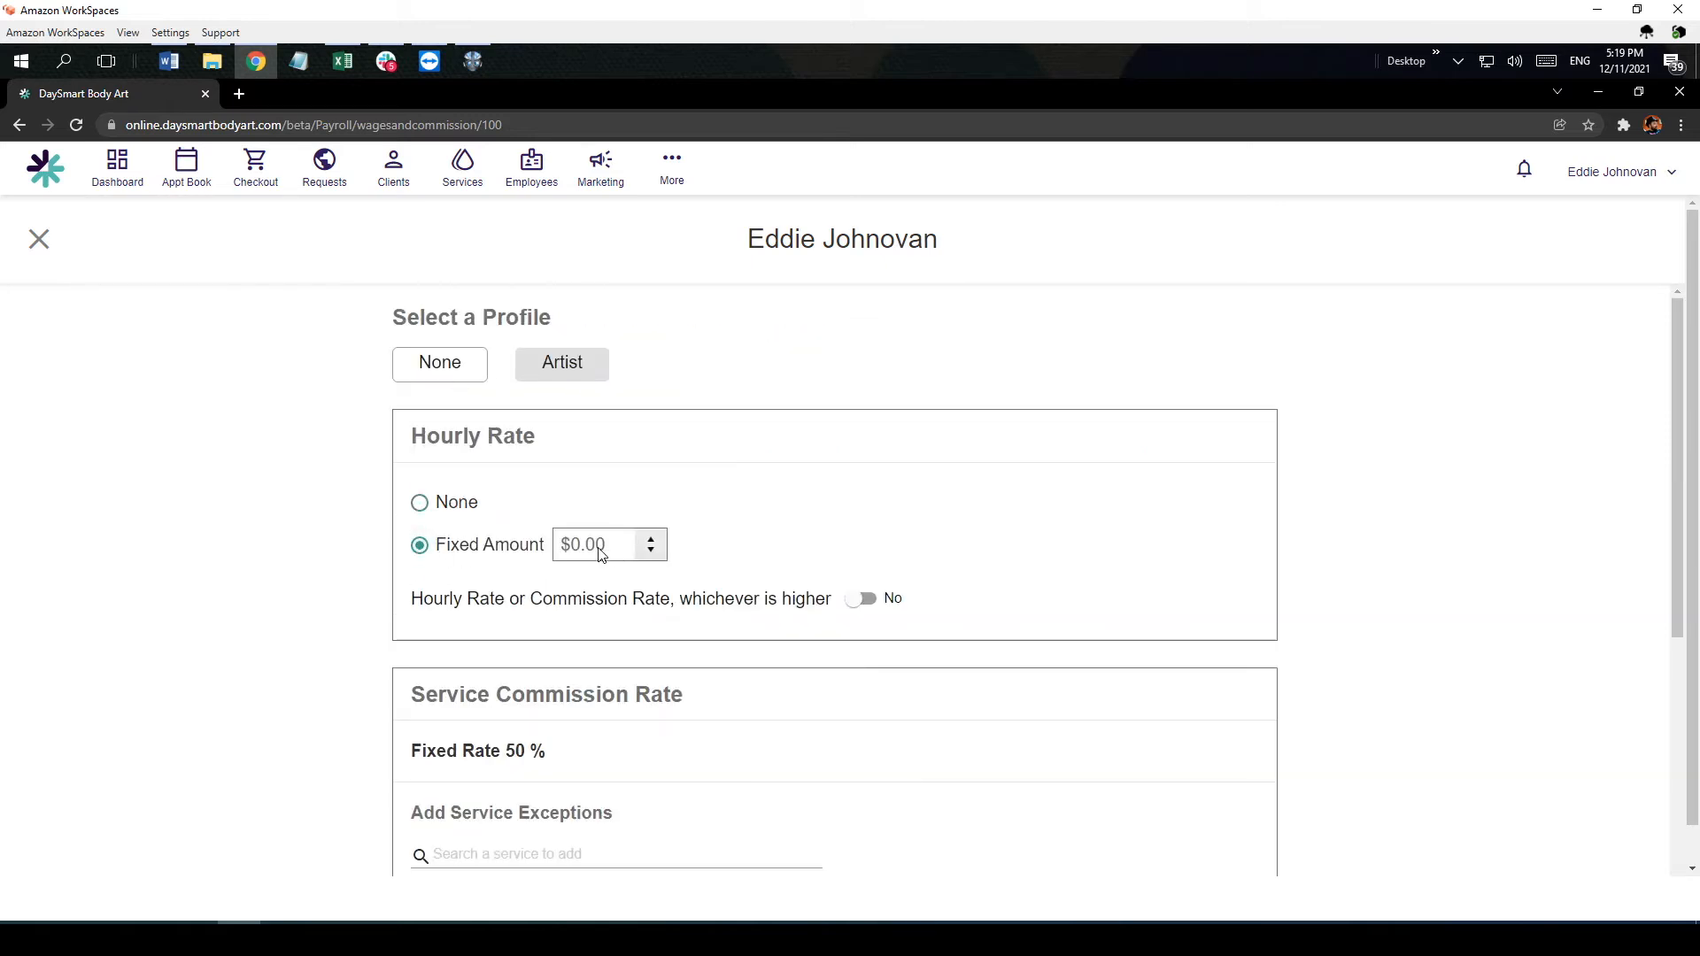
click(600, 552)
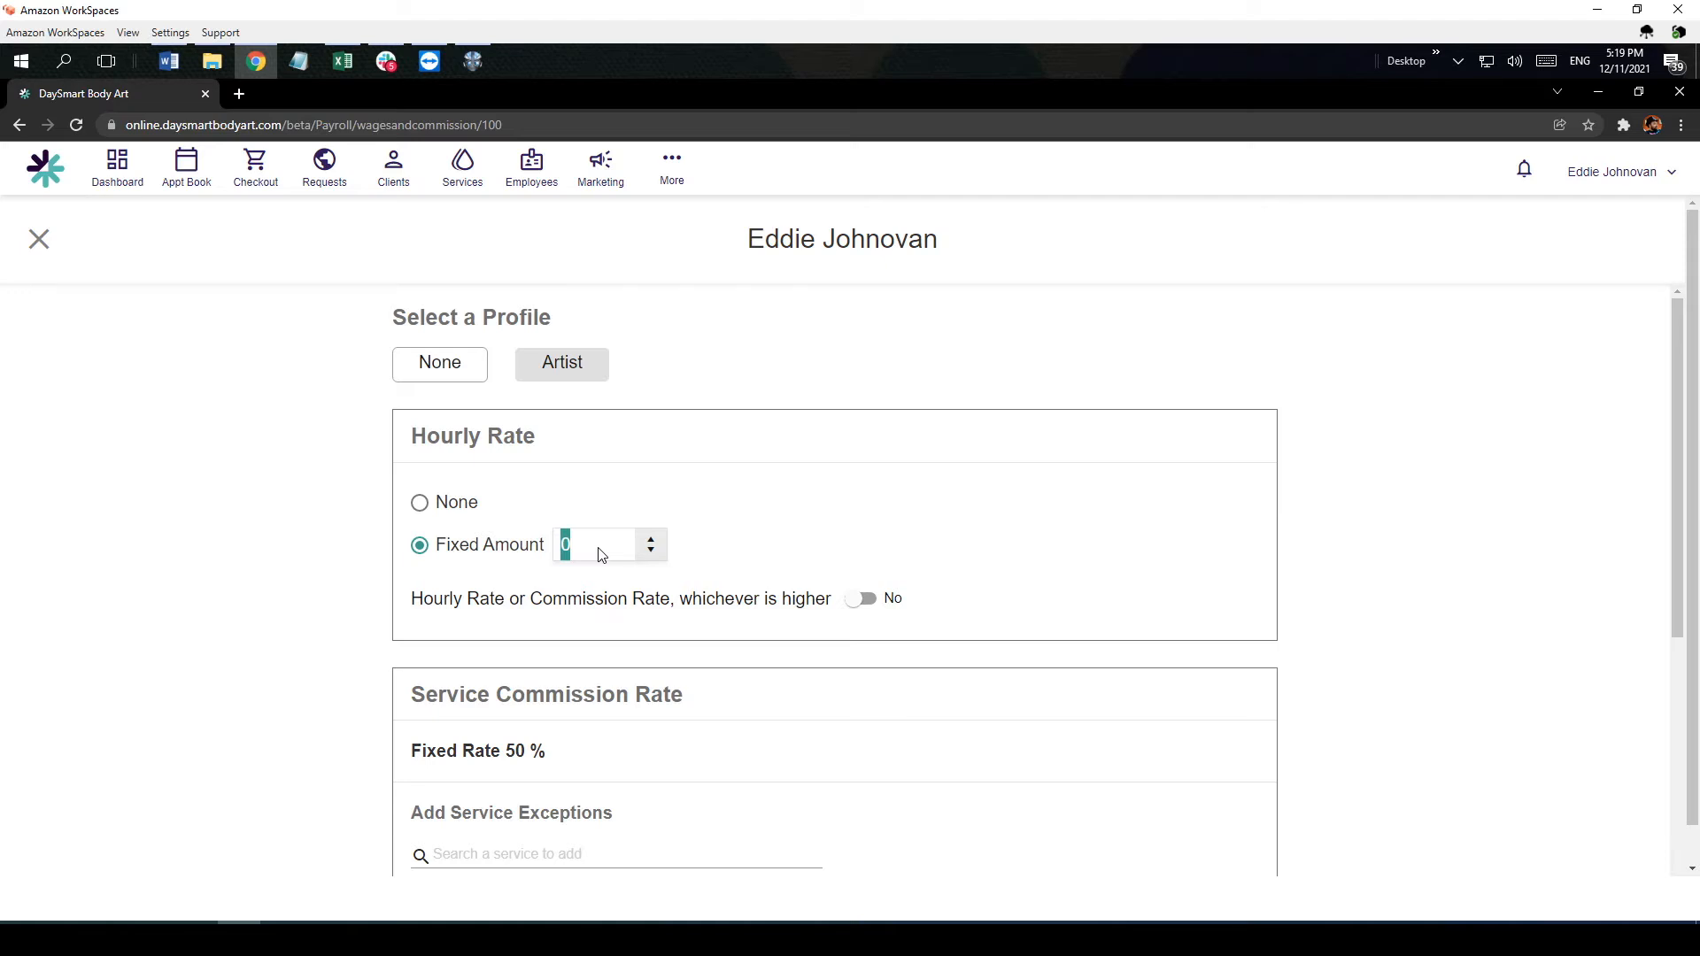
text(15)
click(757, 535)
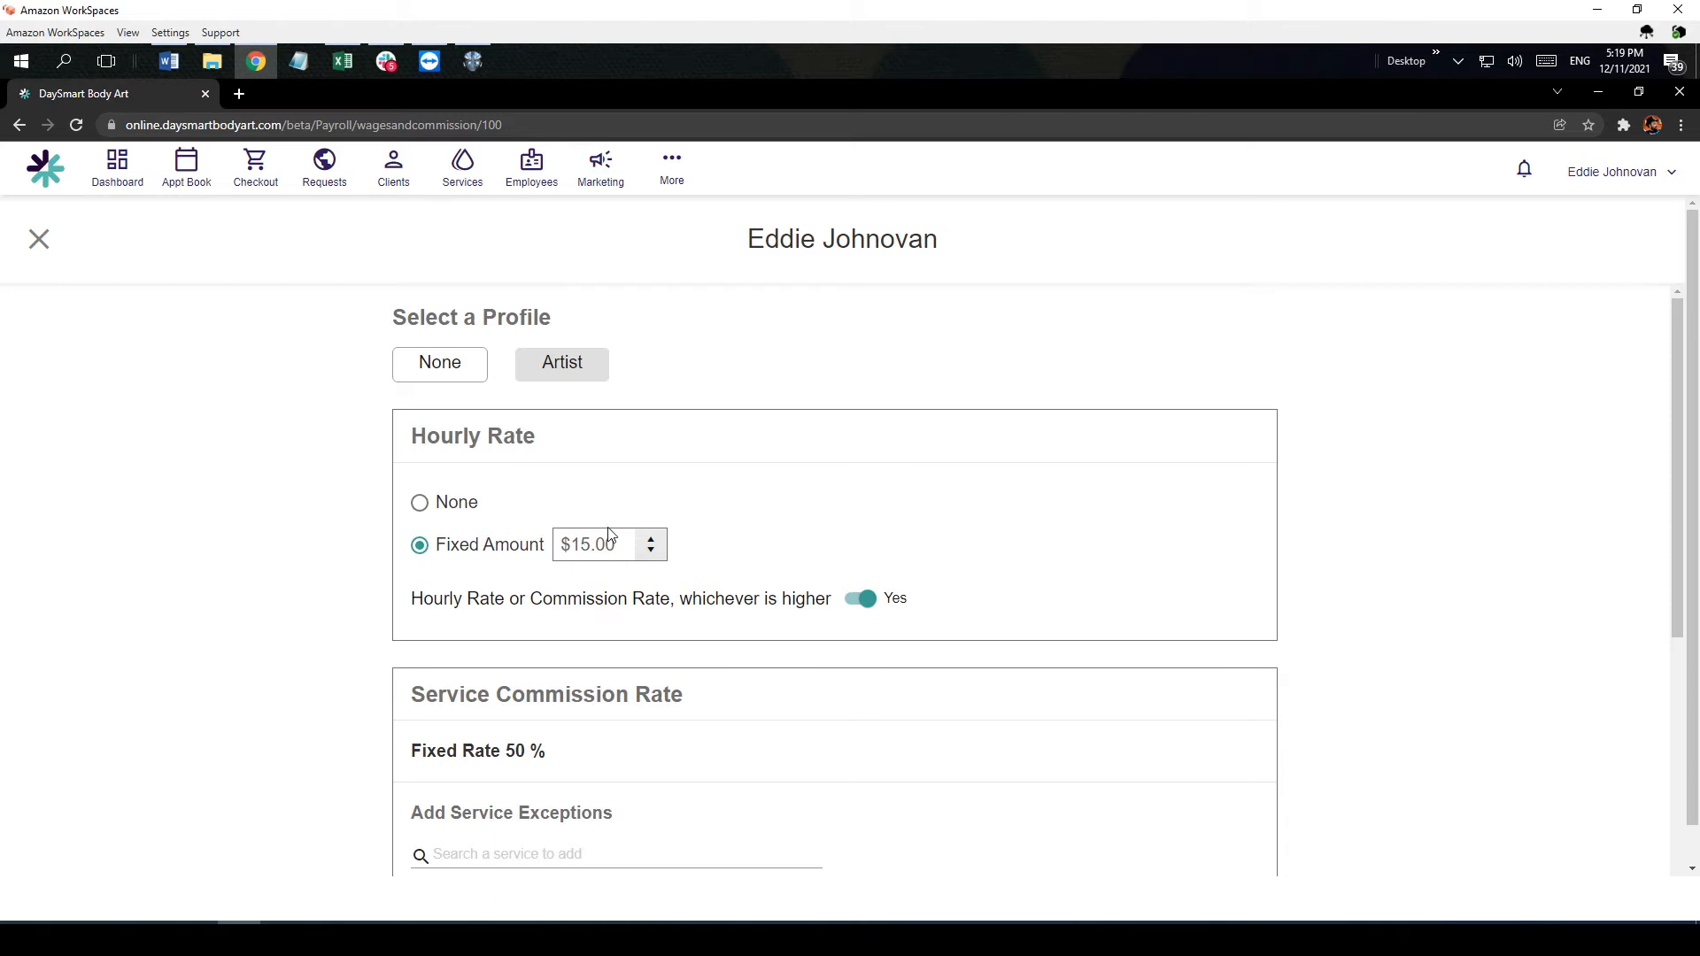
Step: Set the employee's hourly rate to None and change the commission profile to None
click(420, 505)
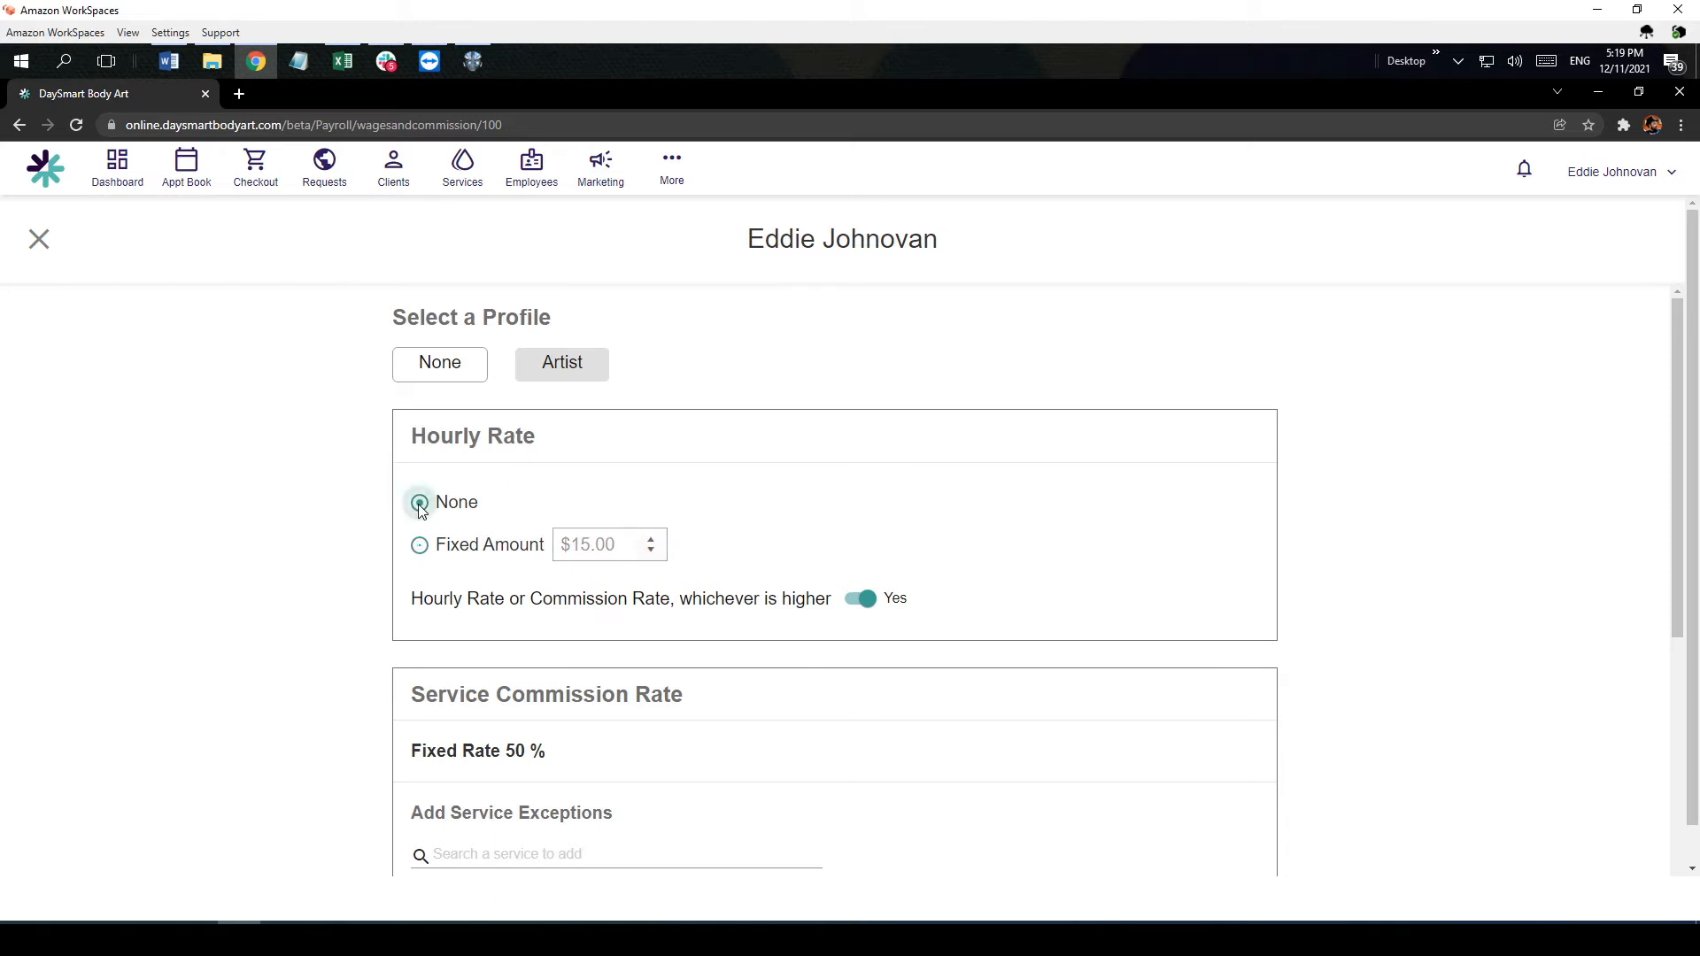
click(449, 373)
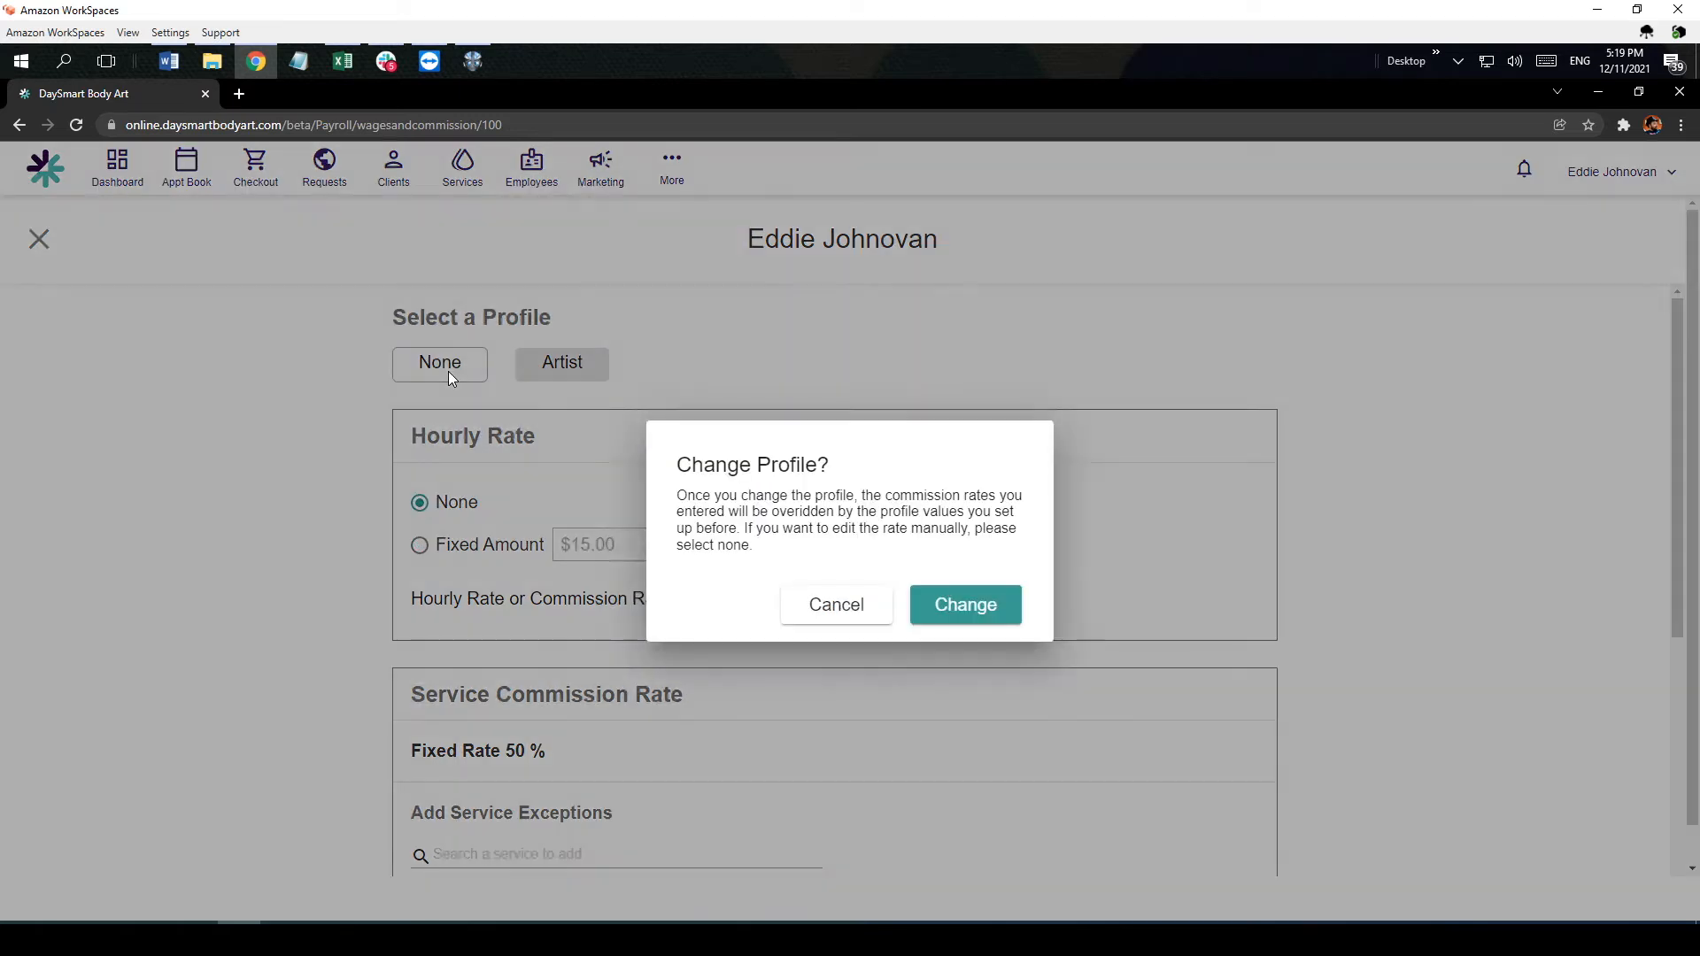
click(952, 604)
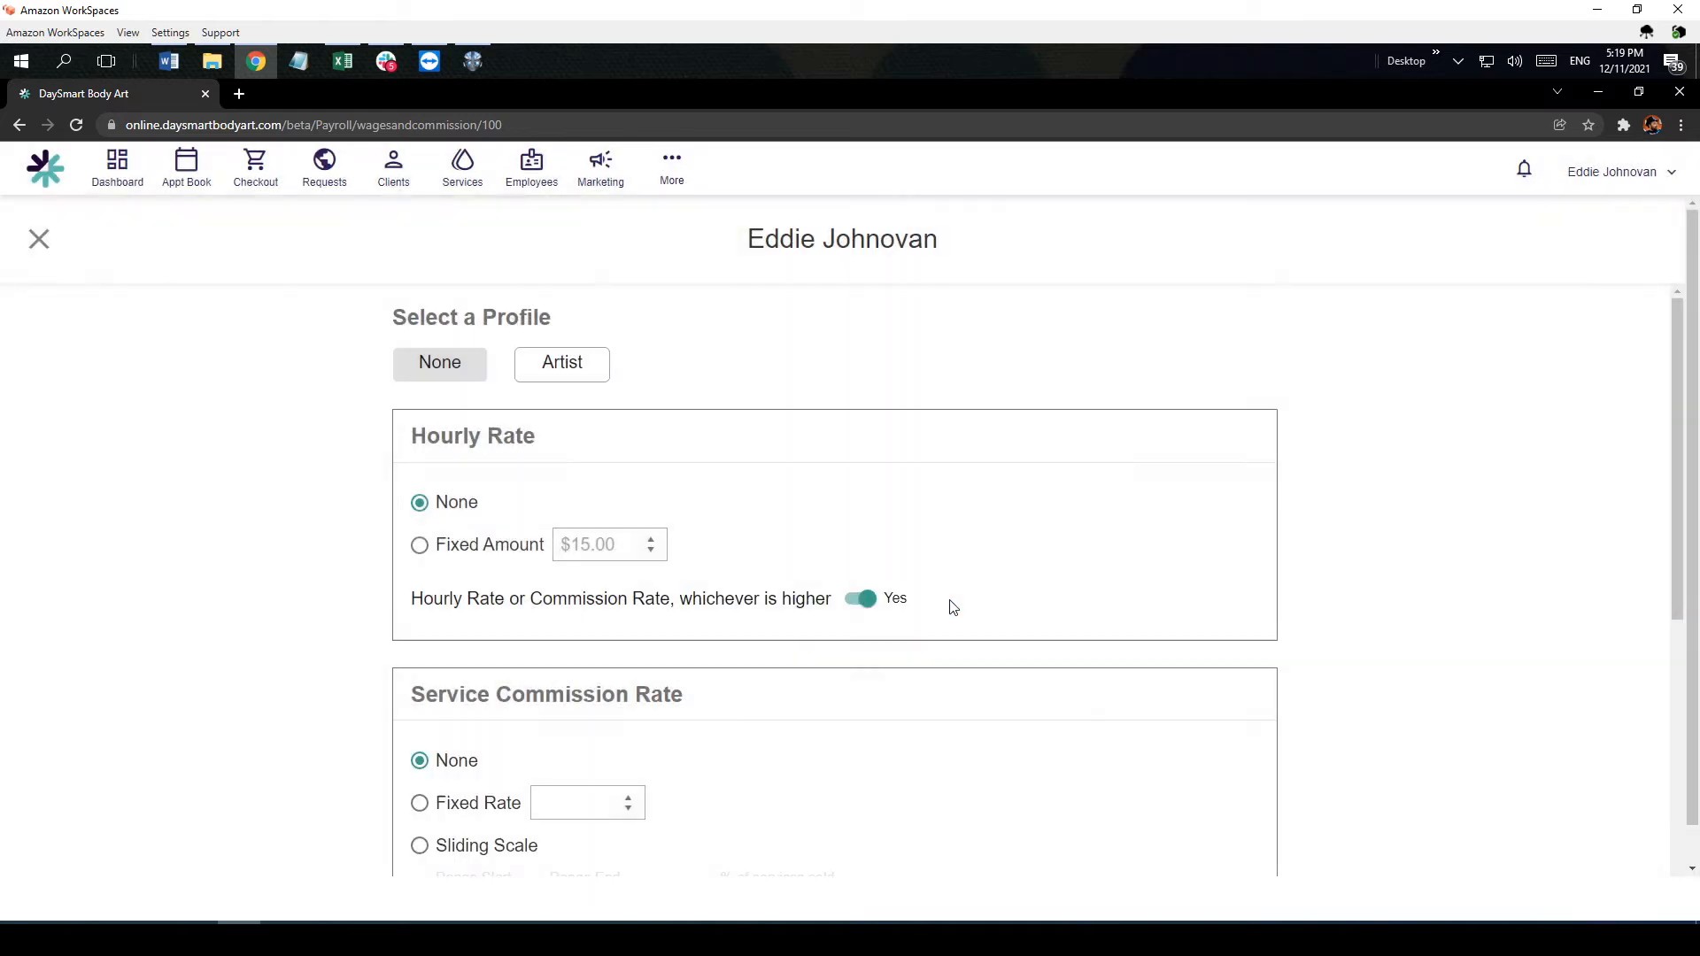
Step: Give the employee a fixed service commission rate of 60%
scroll(954, 580, down, 2)
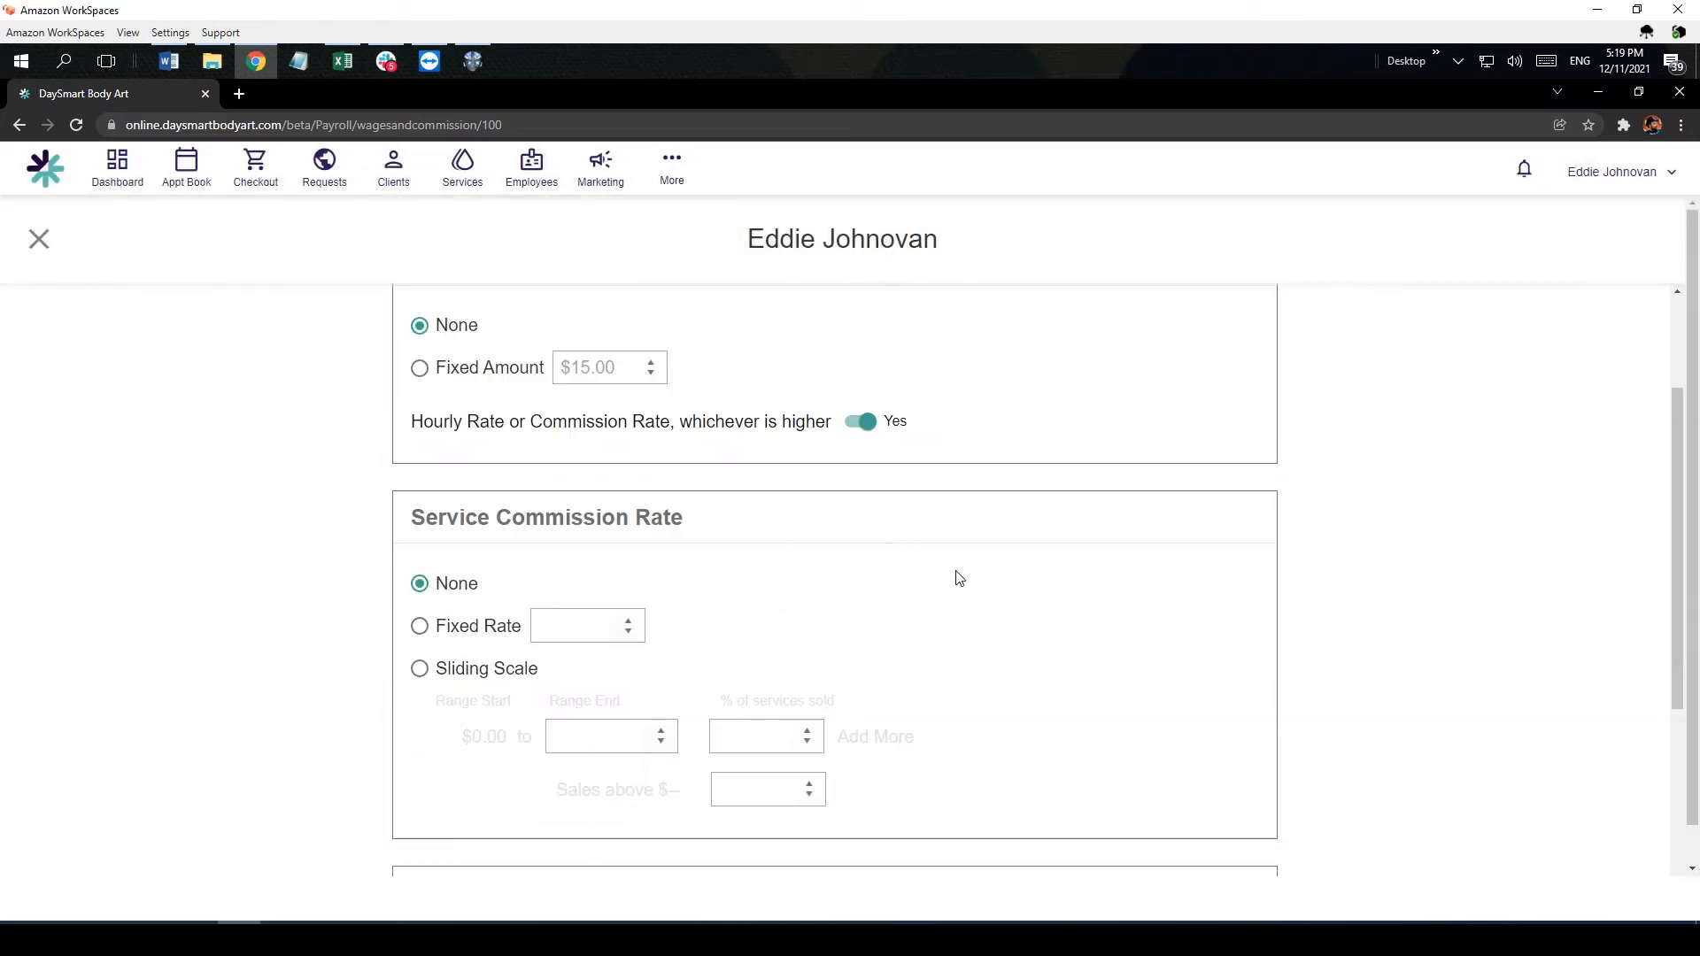
click(419, 626)
click(556, 636)
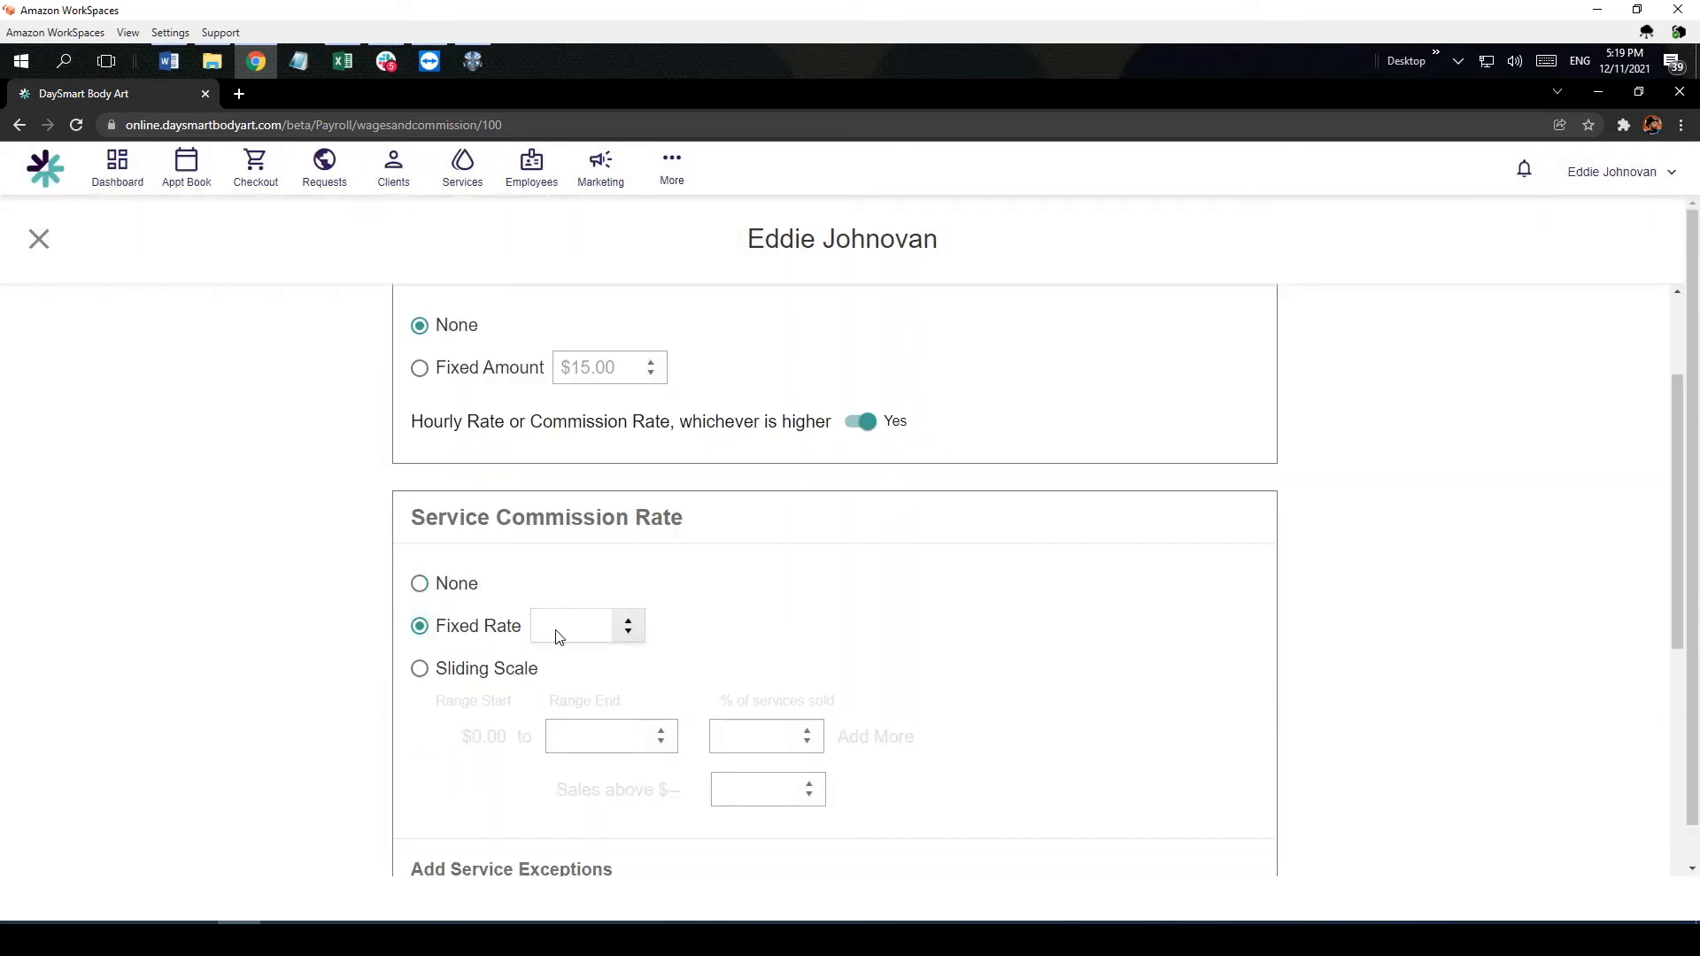
text(60)
Step: Give the employee a fixed product commission rate of 15%
scroll(851, 638, down, 3)
scroll(851, 638, down, 3)
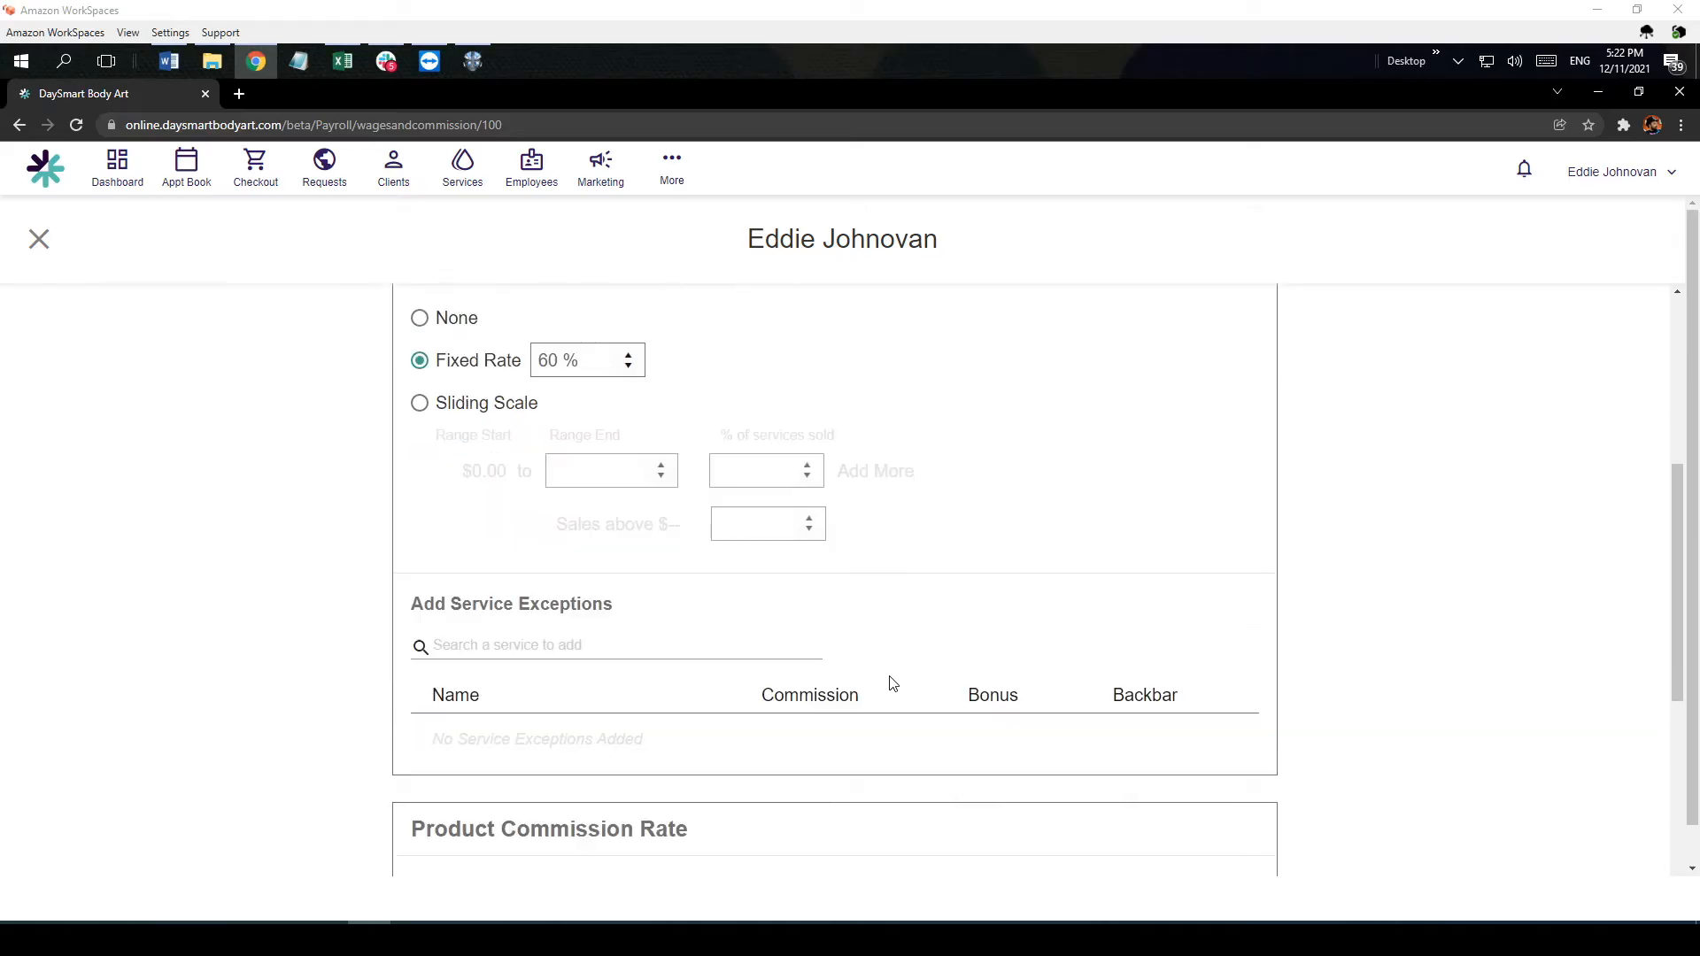
scroll(890, 682, down, 3)
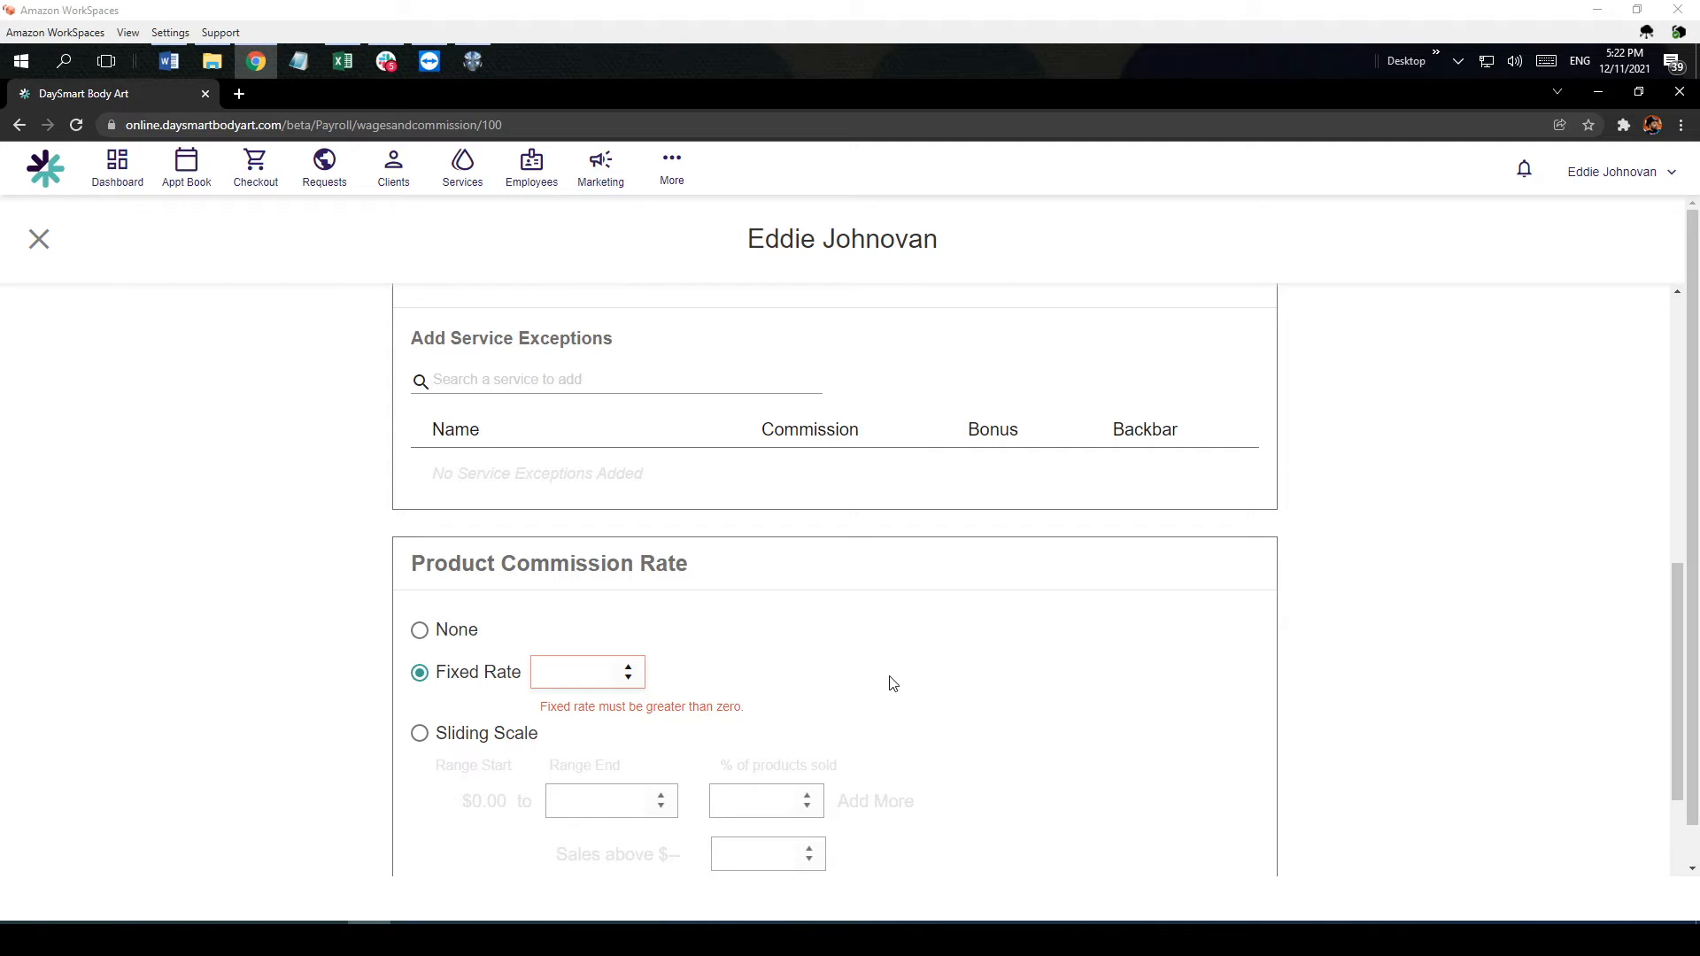
click(567, 674)
text(15)
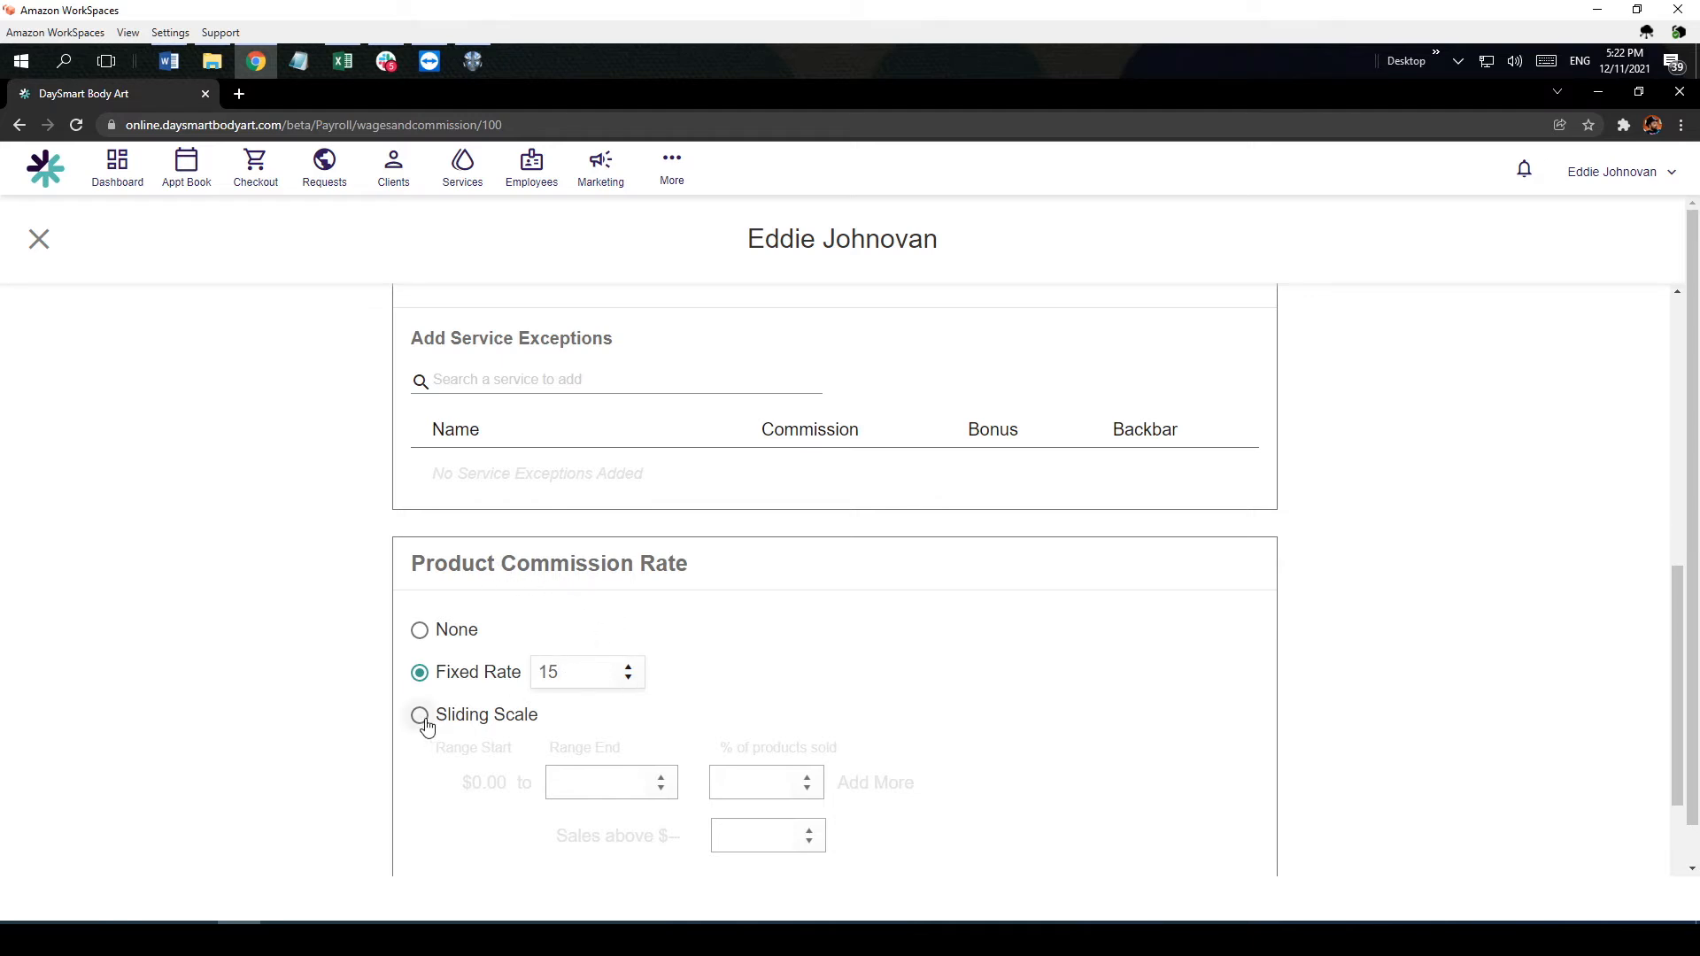
key(Tab)
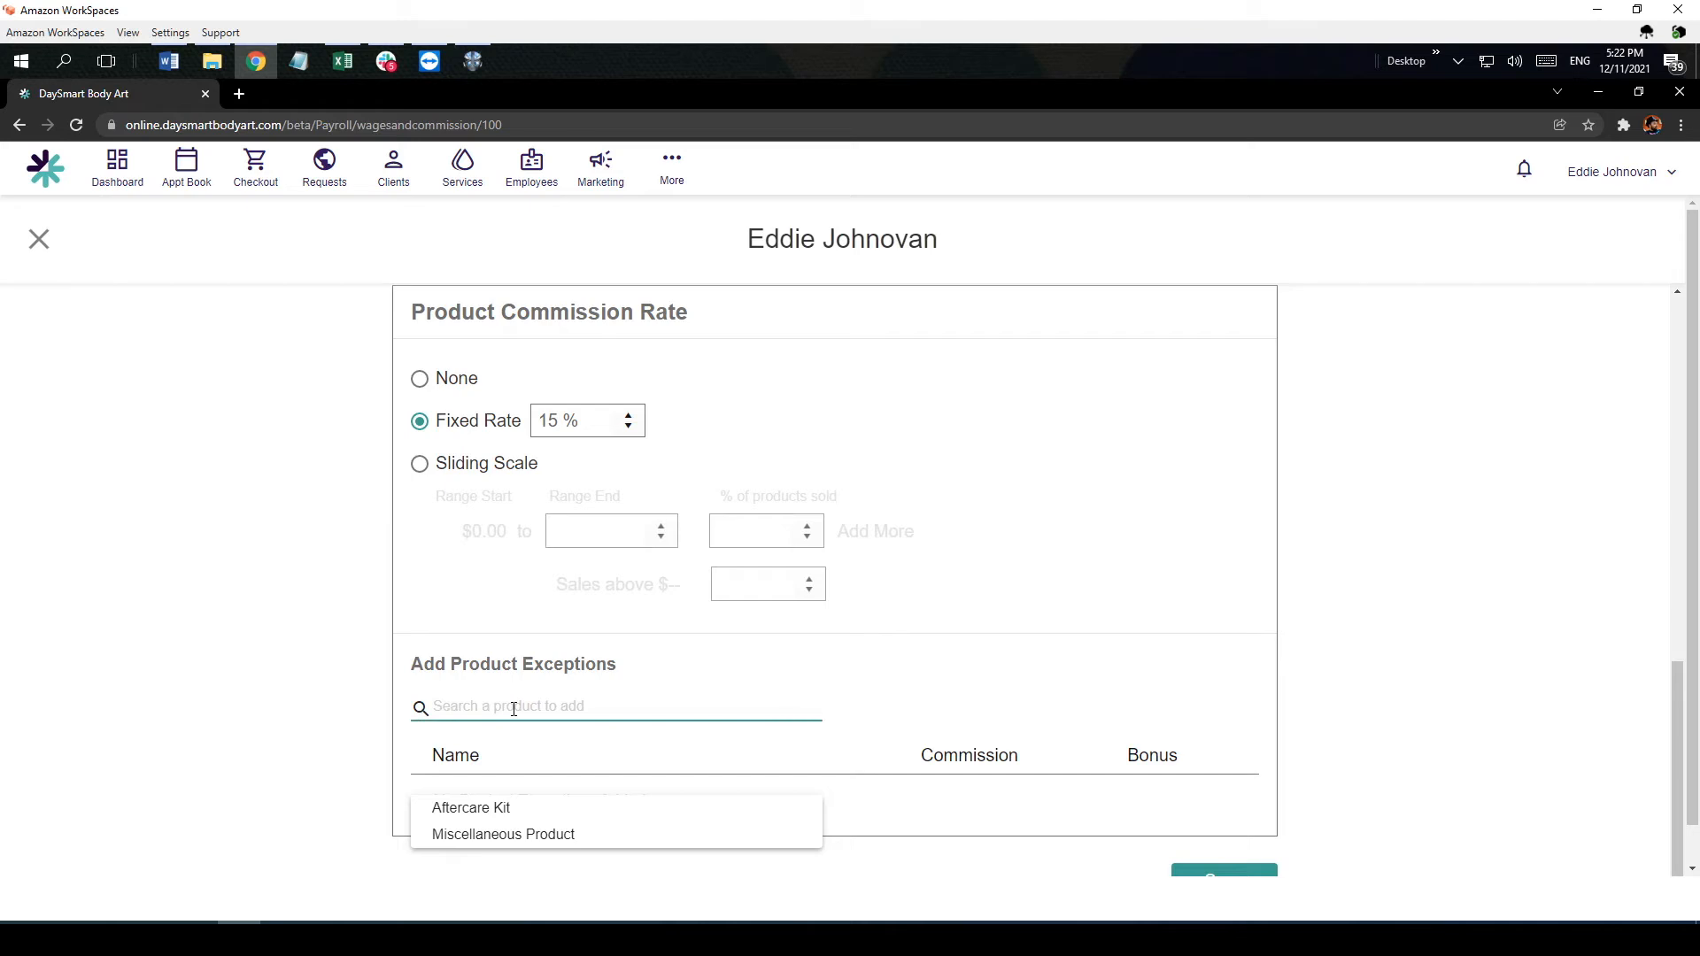
Step: Try an Aftercare Kit product exception with a 10% commission and remove it from the exceptions
click(509, 808)
click(926, 799)
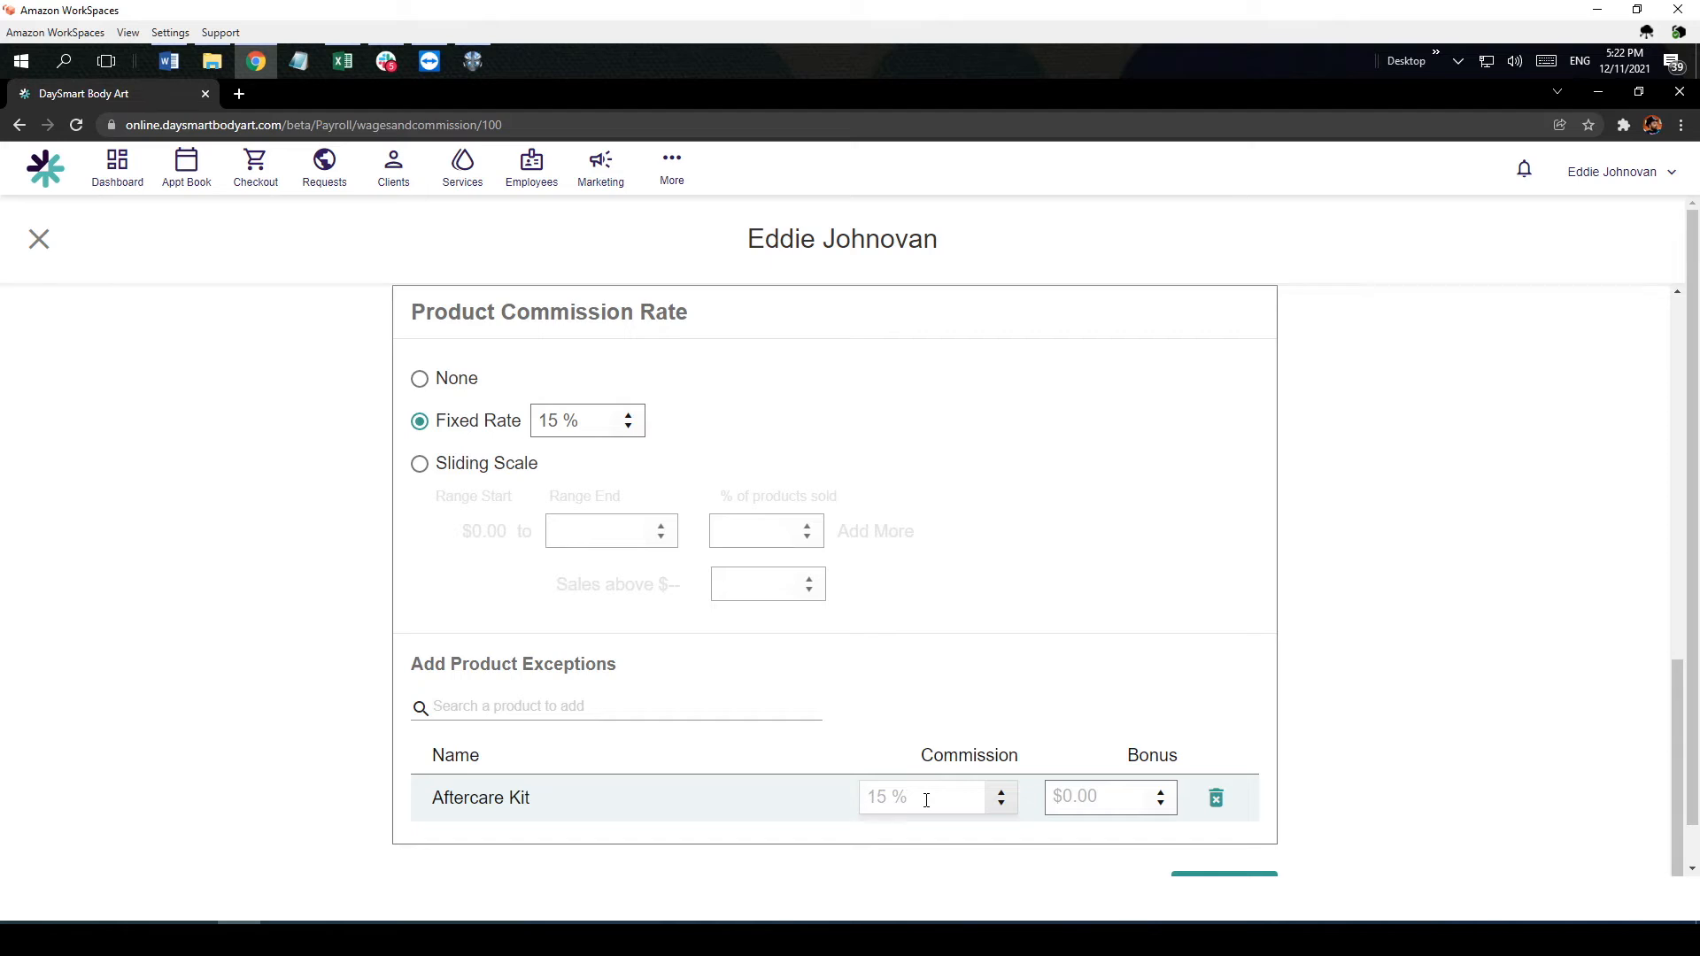
text(20)
key(BackSpace)
key(BackSpace)
text(10)
click(1218, 800)
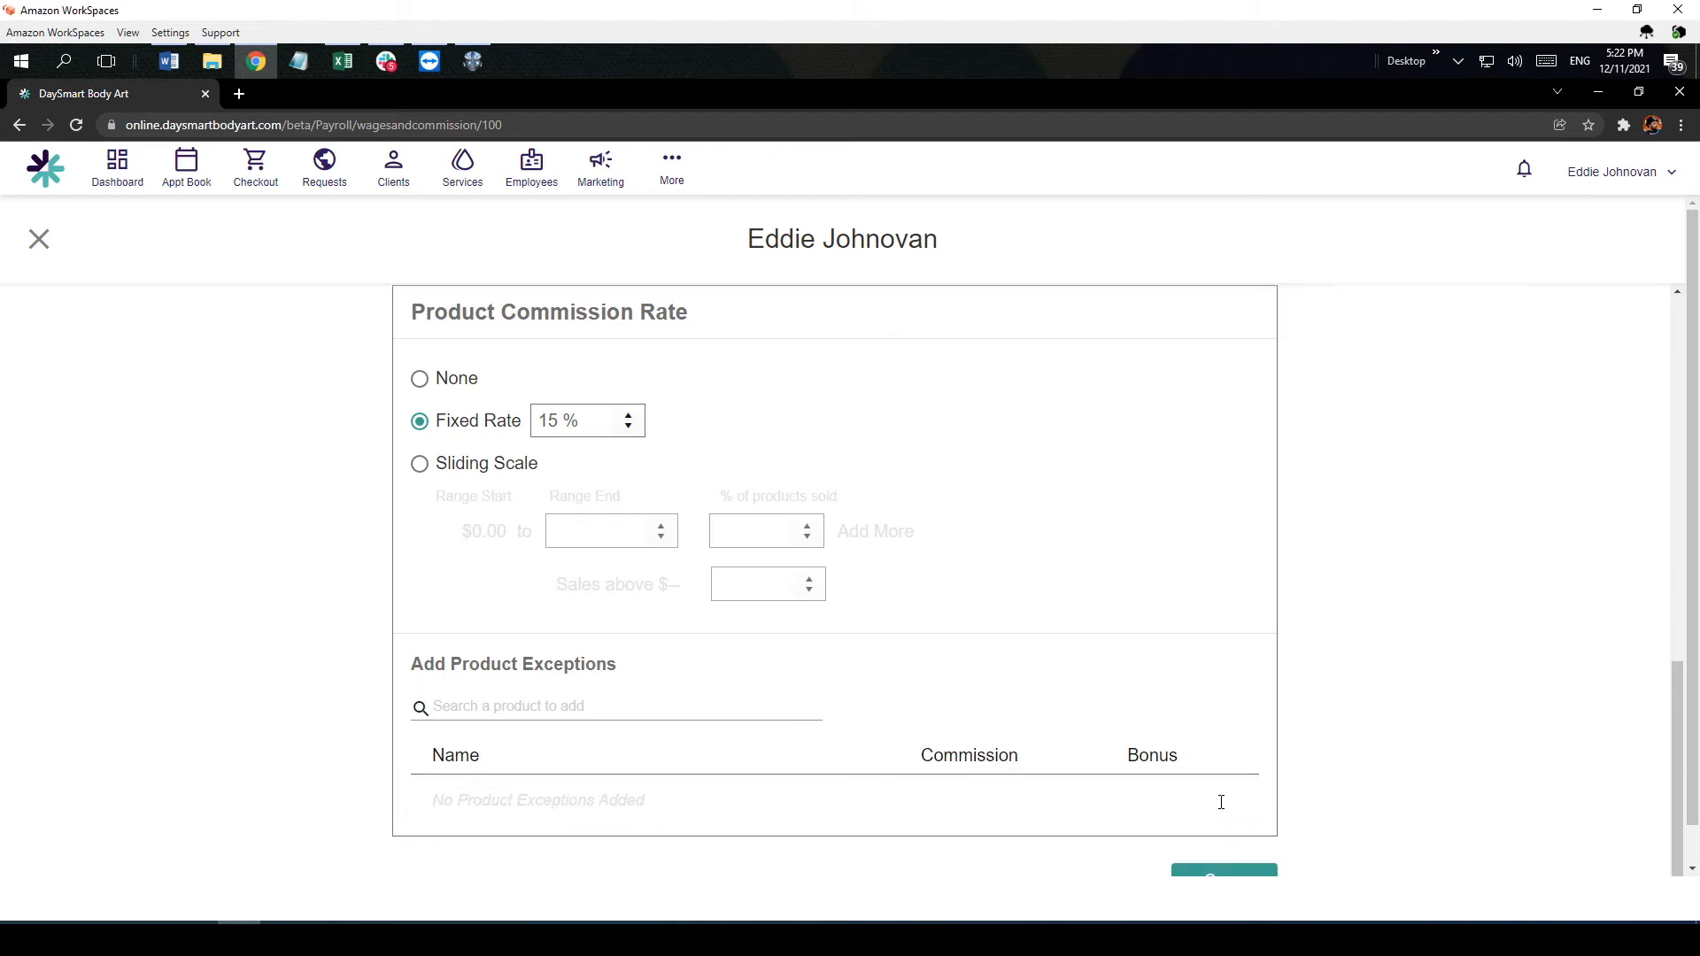
Step: Review the employee's hourly, service and product commission settings and save them
scroll(726, 515, up, 6)
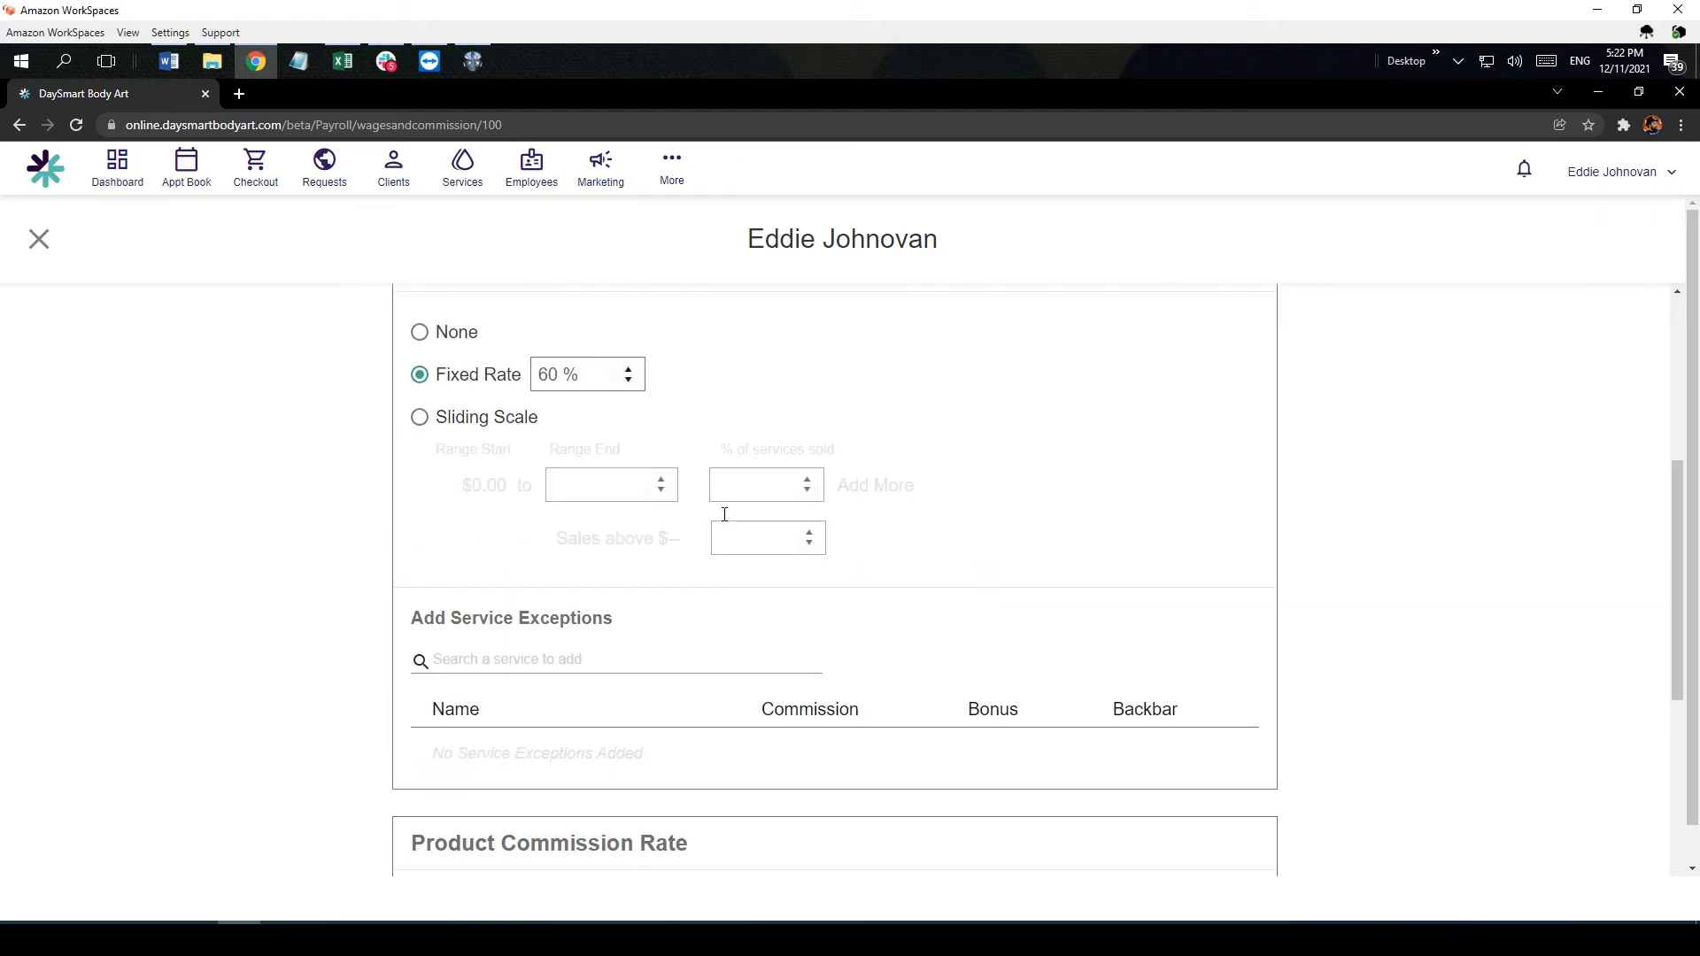
scroll(724, 515, up, 5)
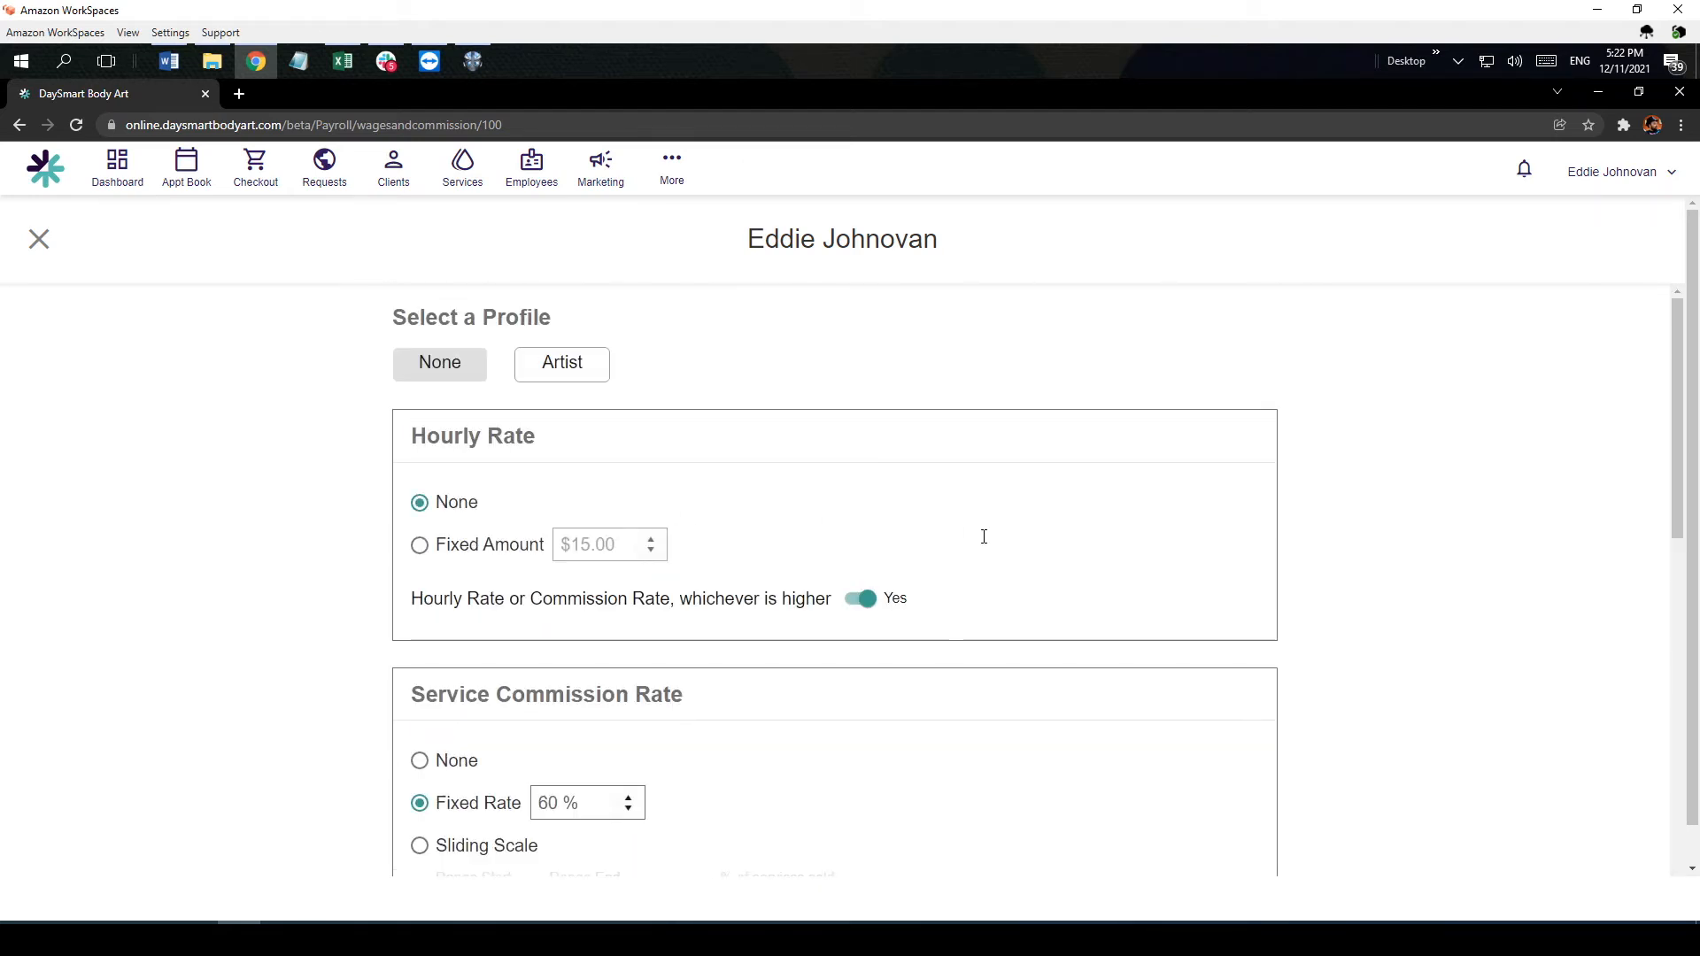
scroll(1010, 528, down, 10)
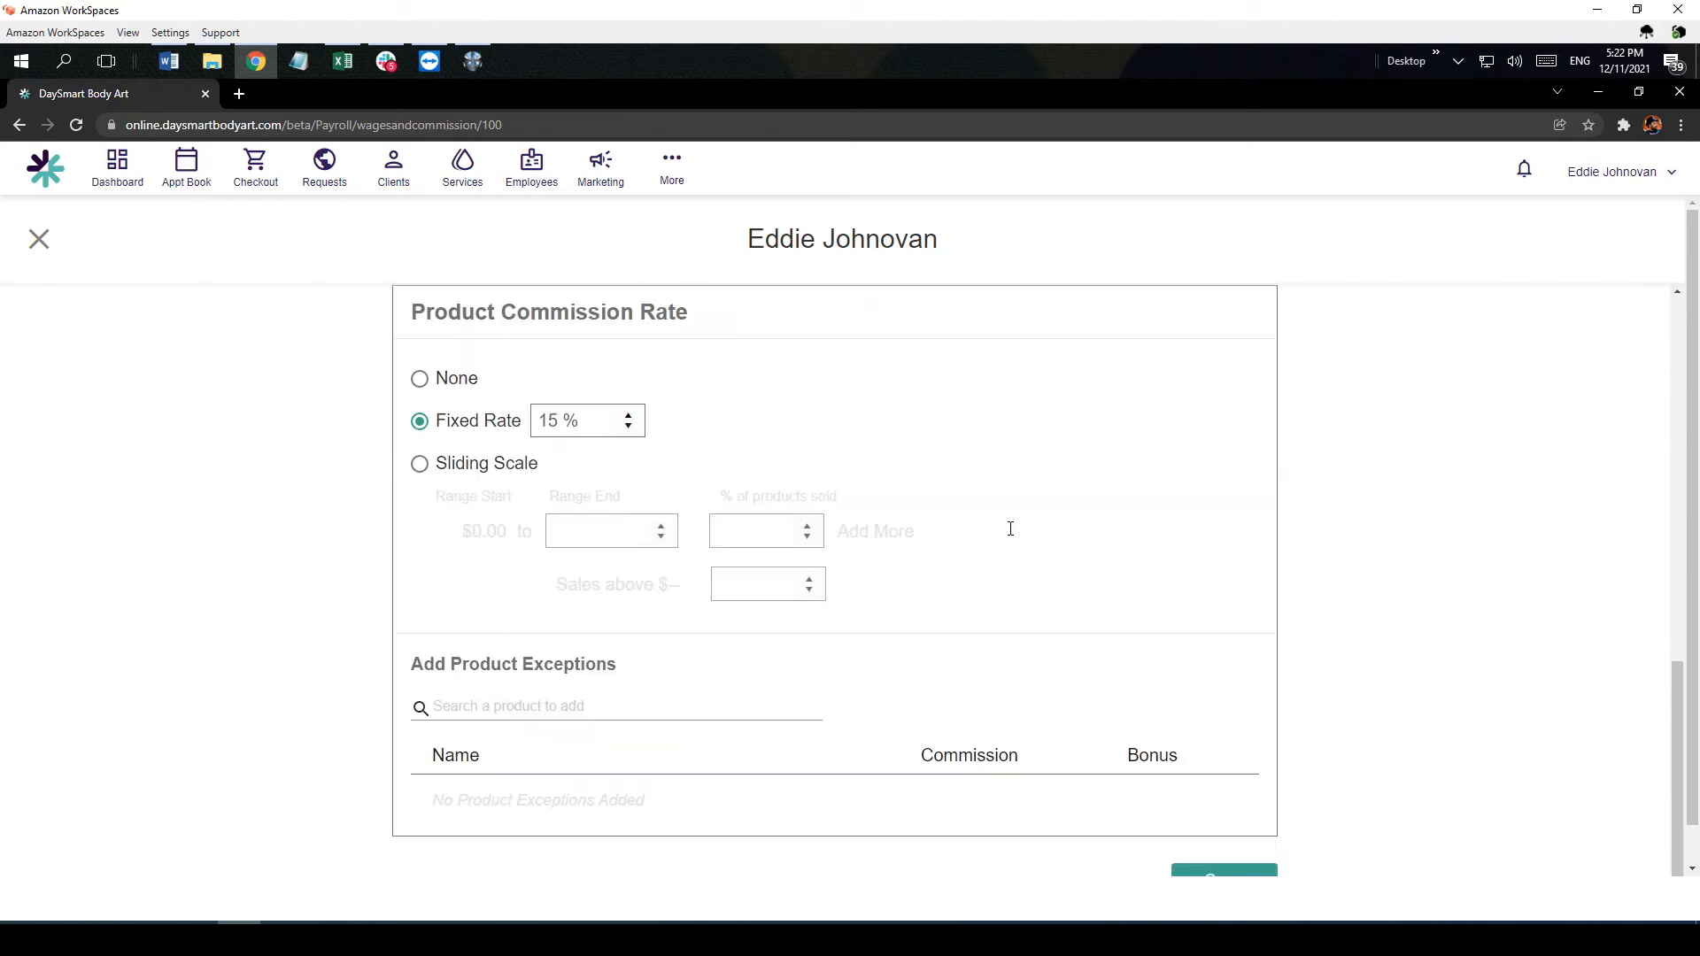
scroll(1132, 567, down, 1)
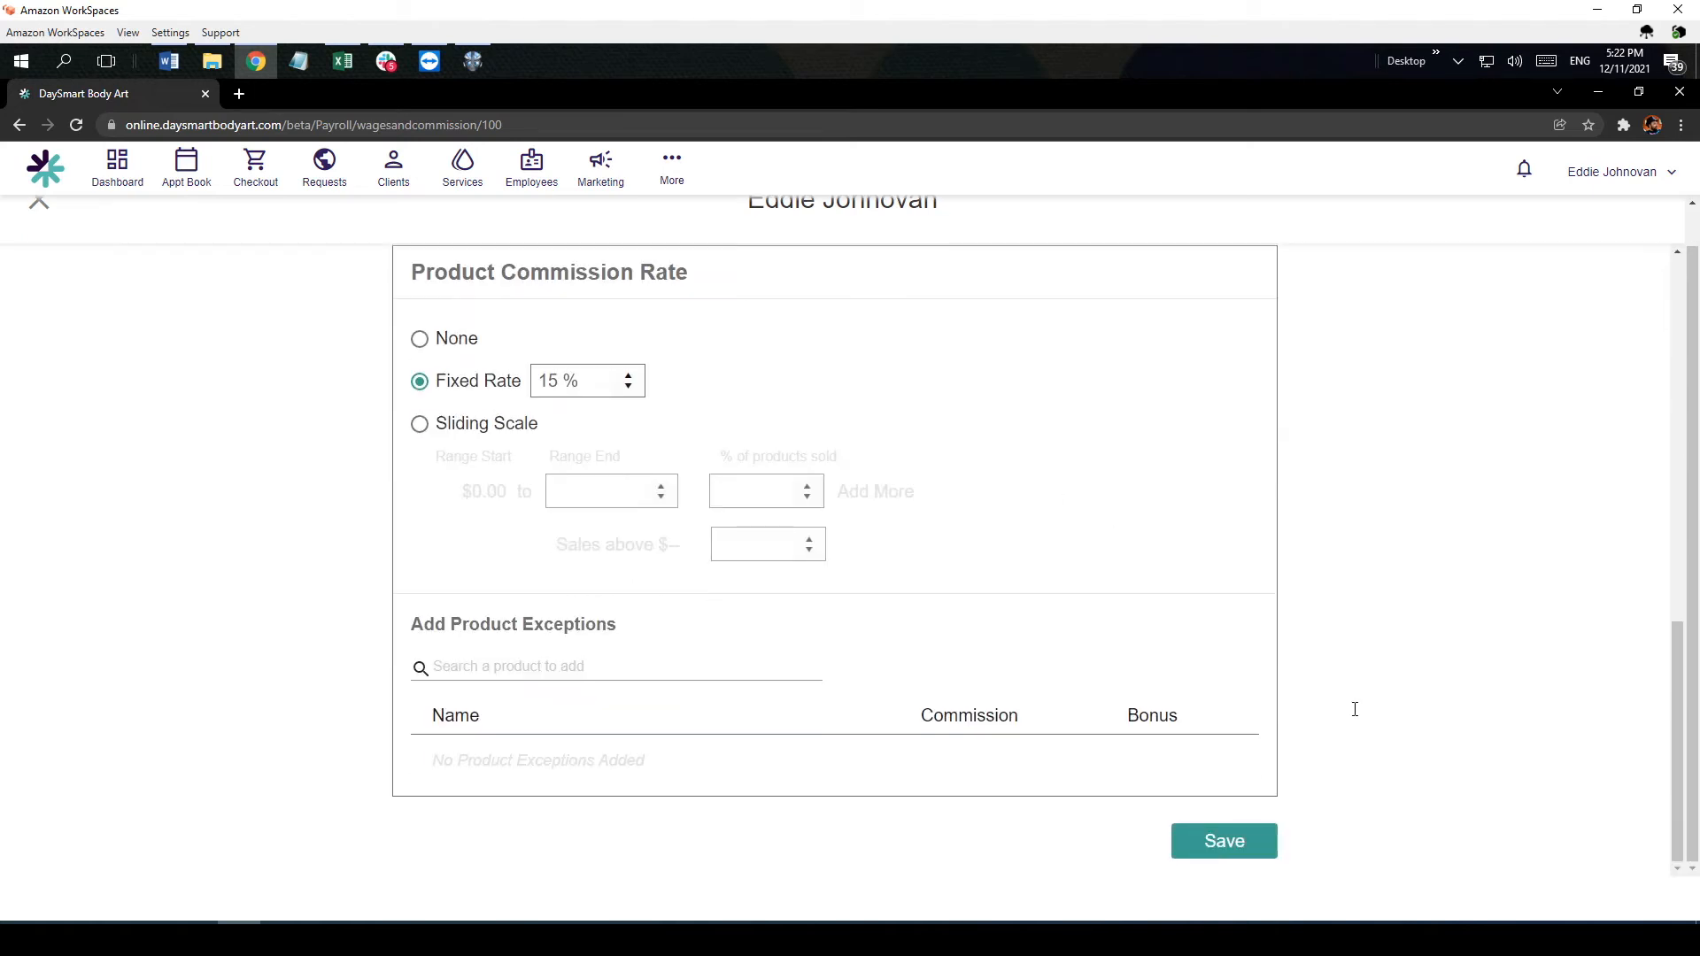
click(1251, 844)
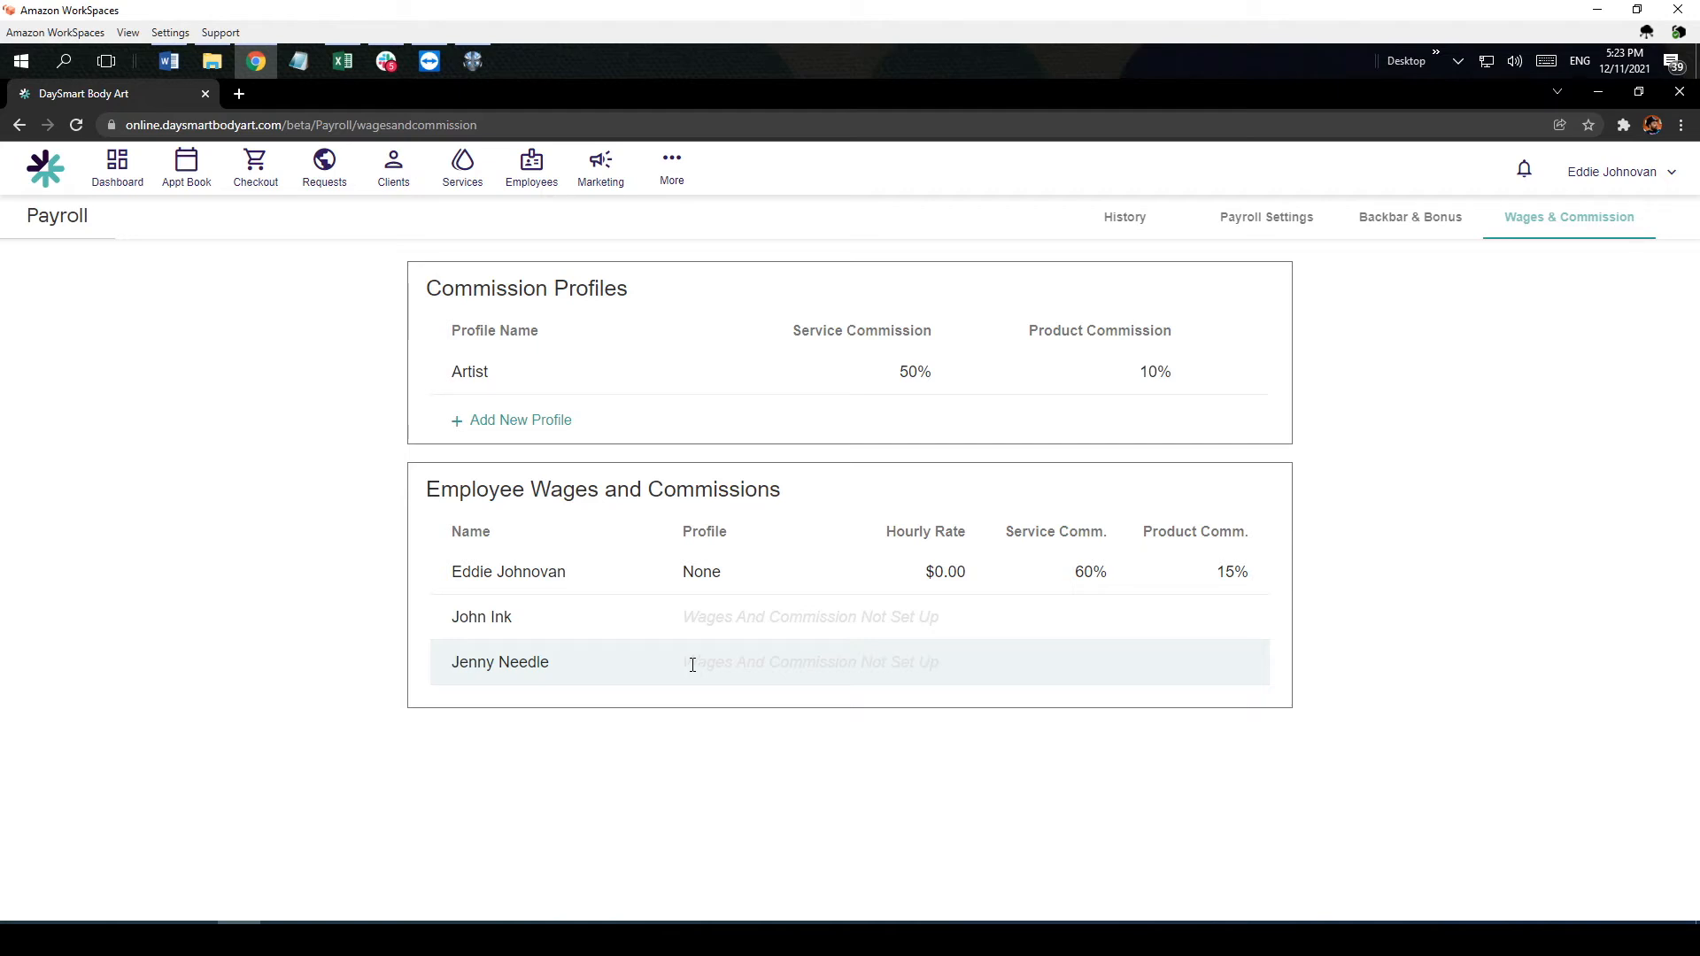
Step: Add Cheek Piercing to the backbar and bonus services with a $5.00 backbar, keeping the base backbar calculation at Before Commission
click(1436, 224)
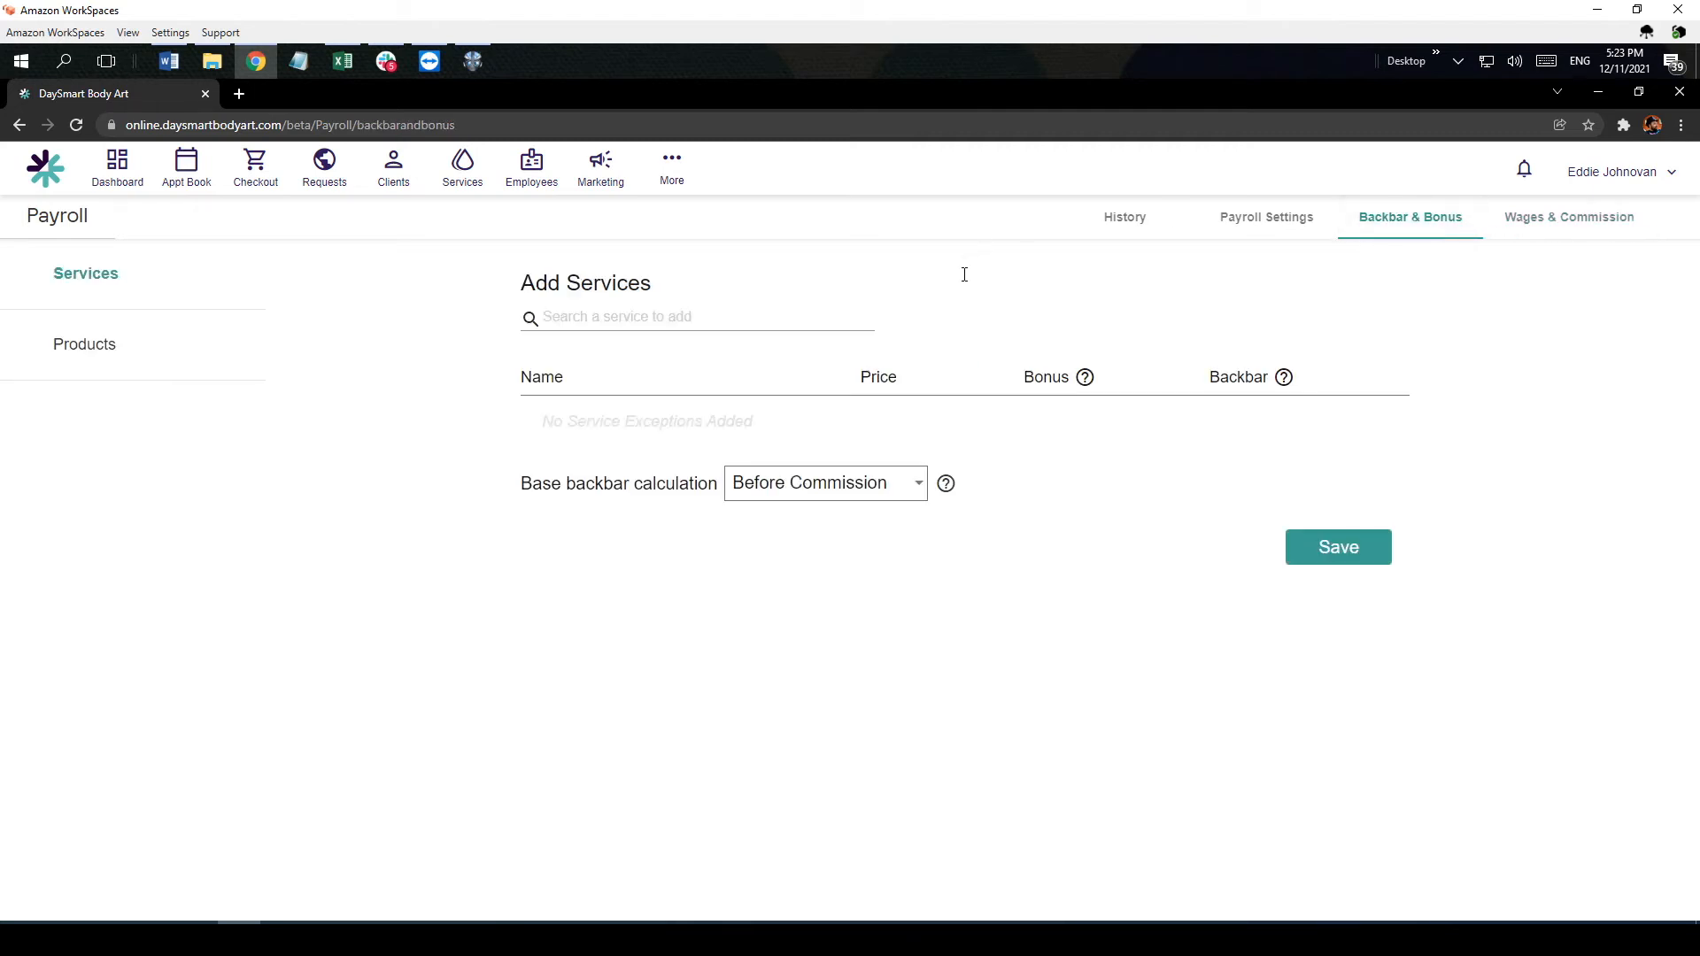
click(590, 321)
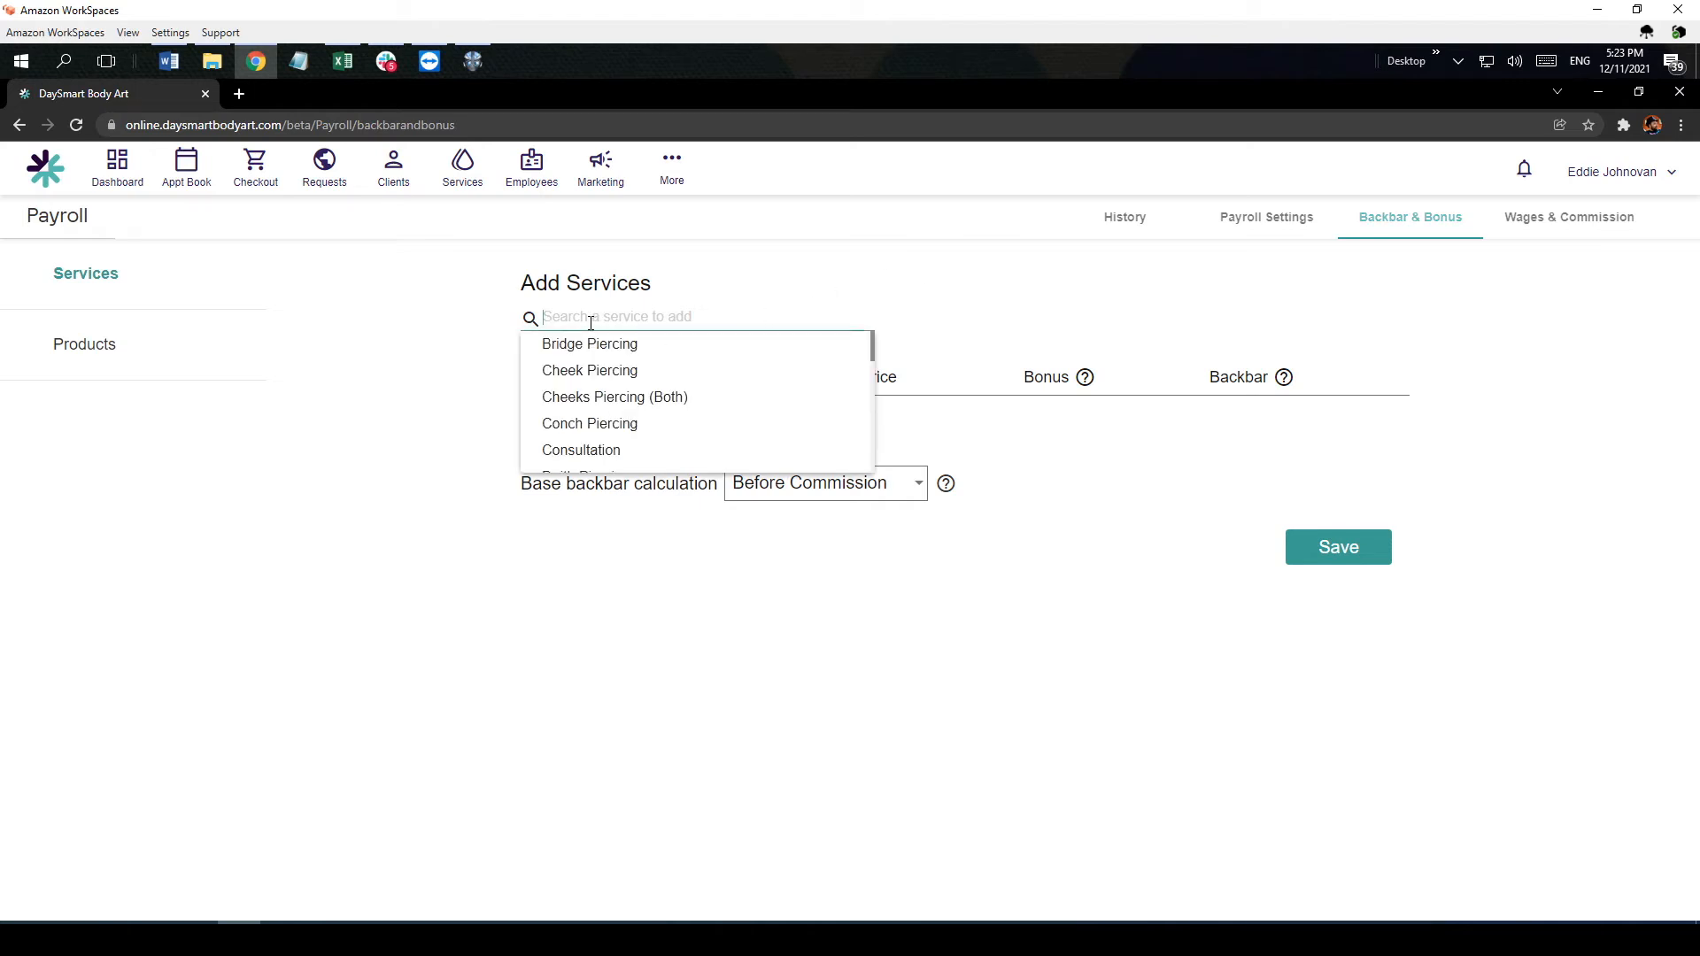
click(604, 373)
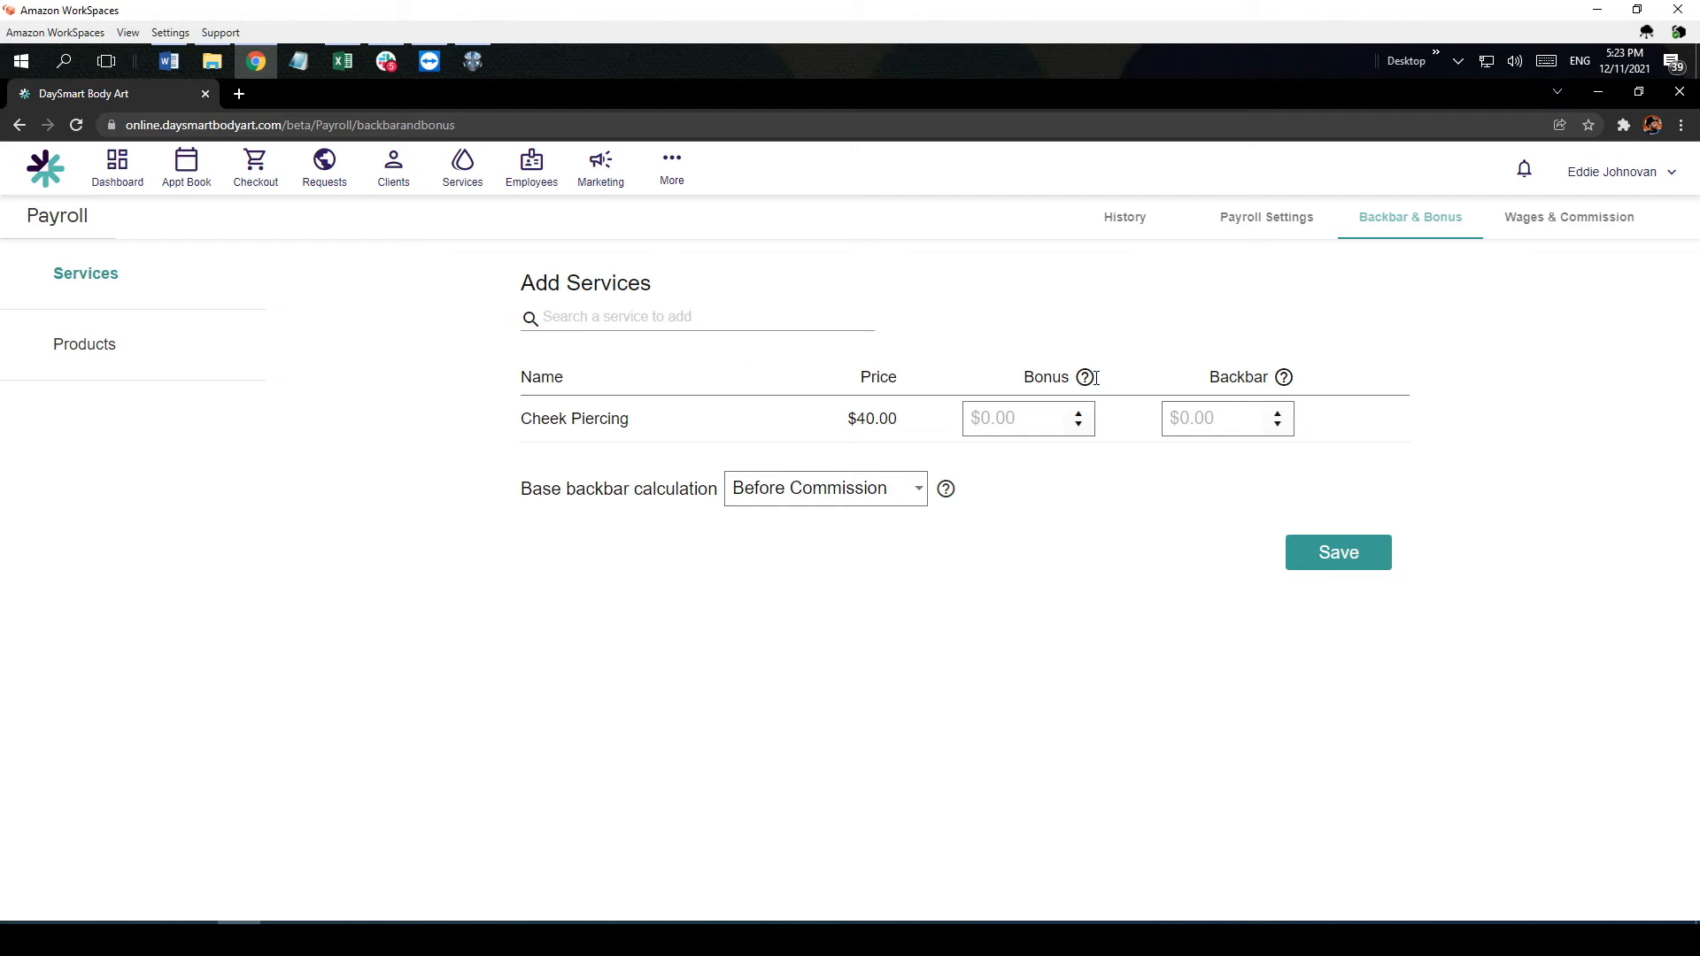
click(1196, 422)
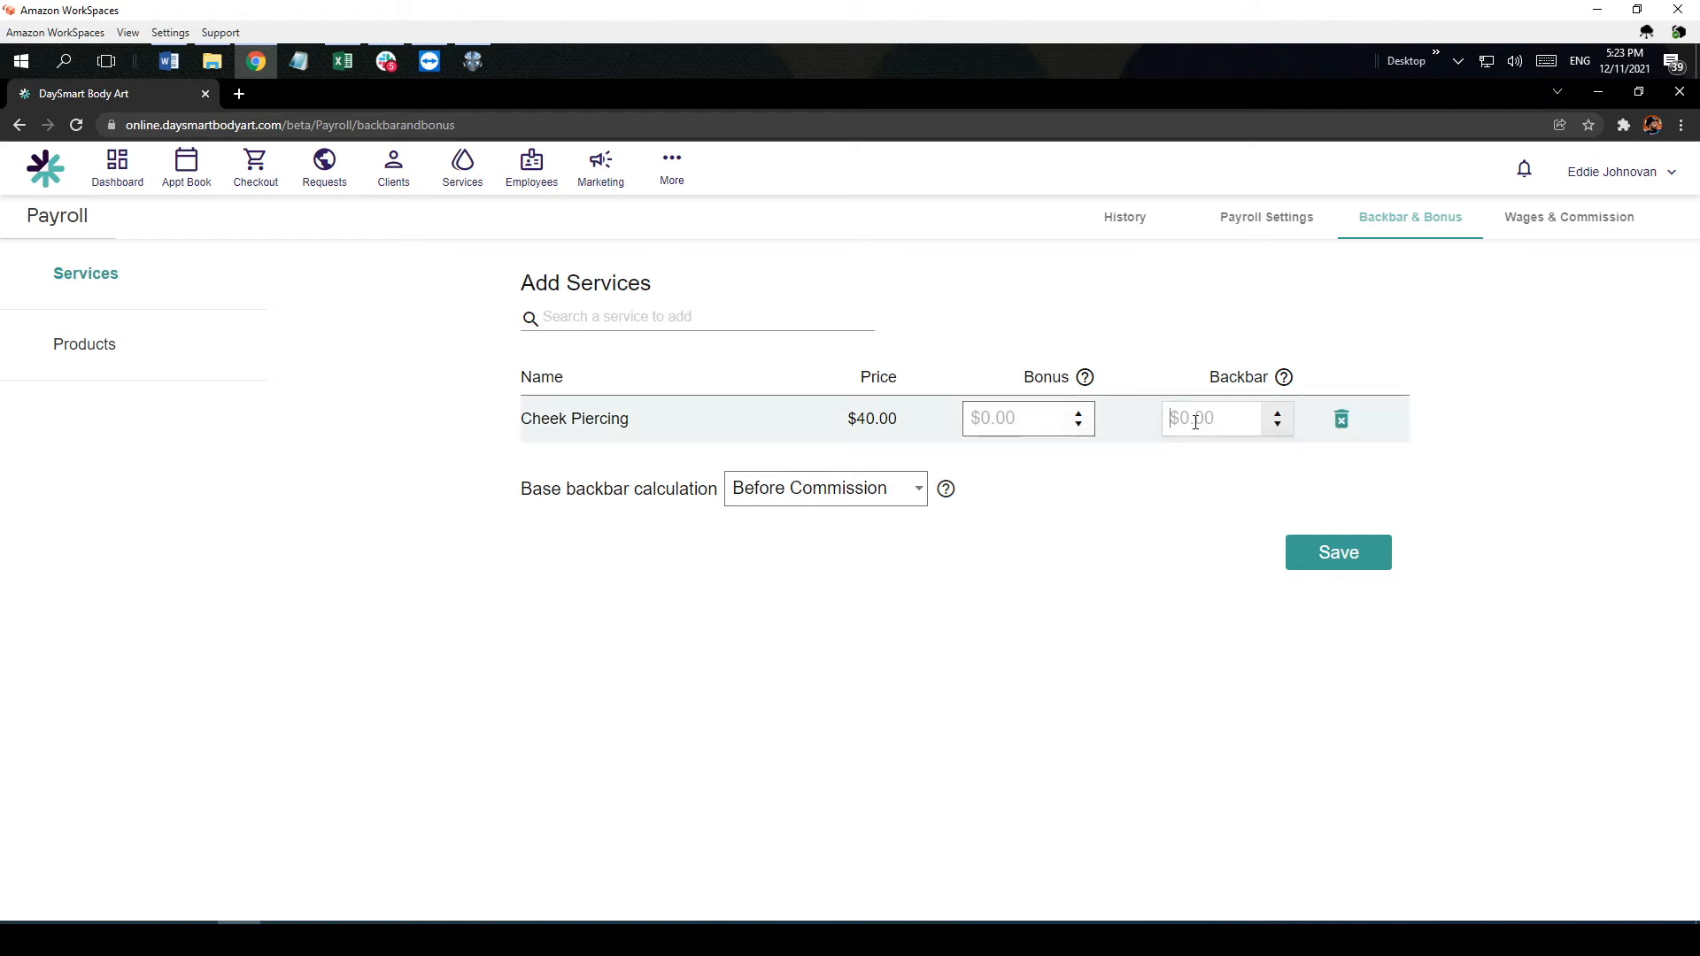
mouse_move(1290, 382)
text(5)
click(921, 494)
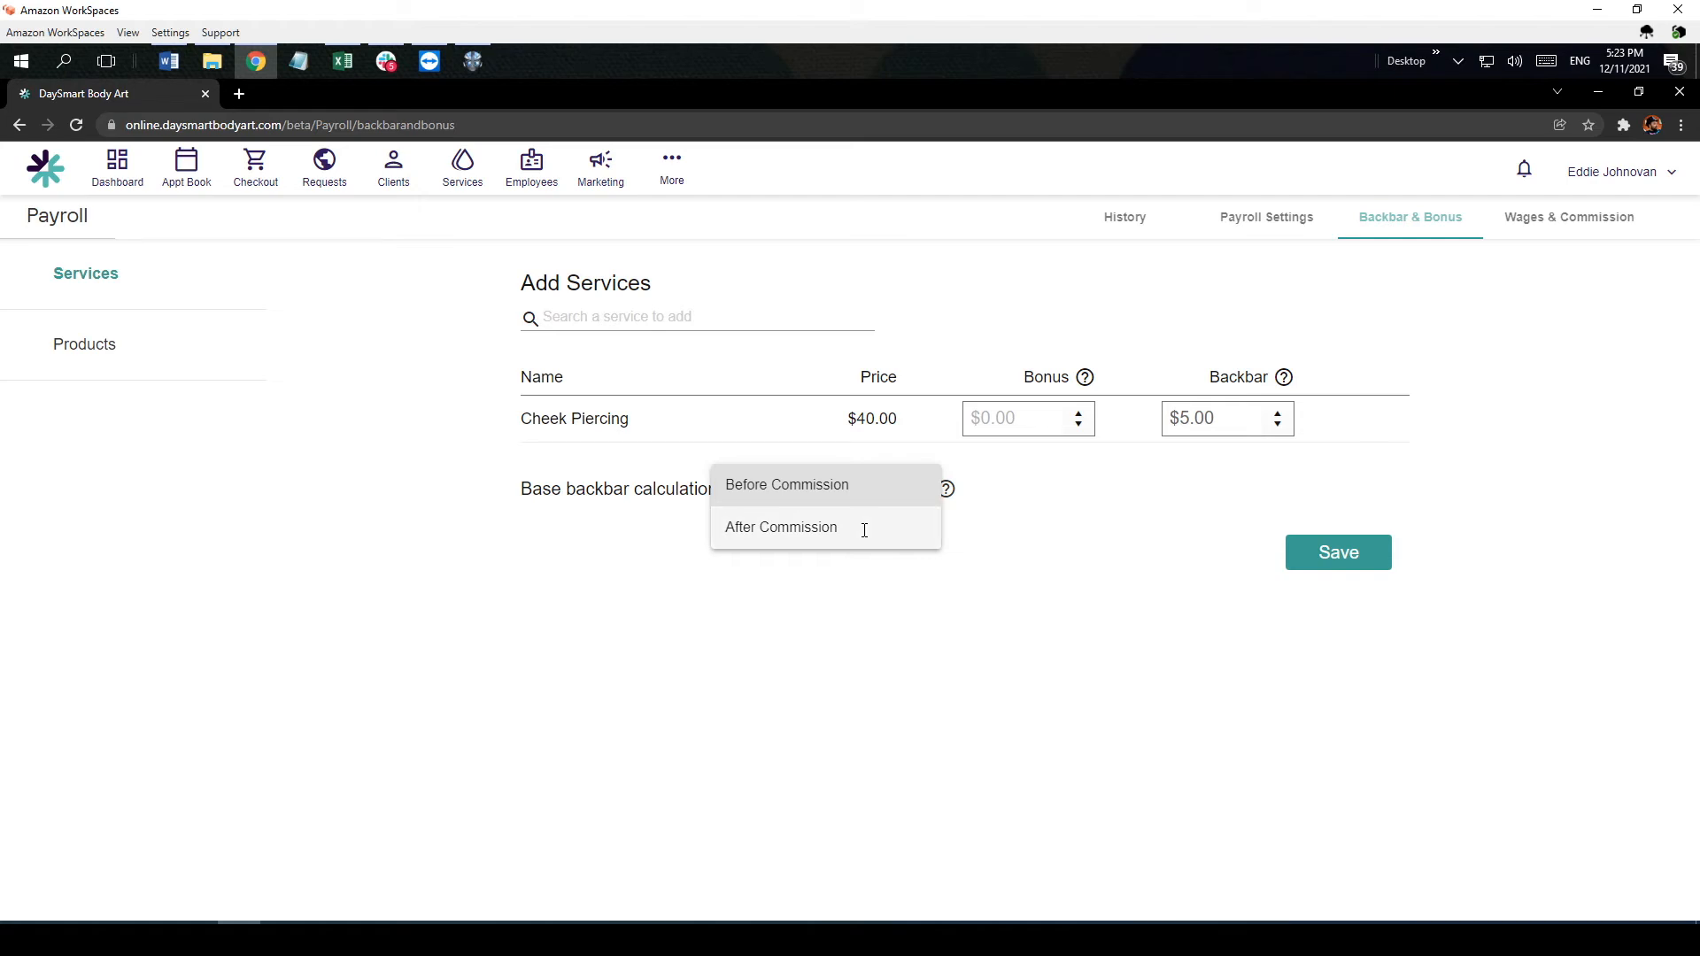
click(1112, 484)
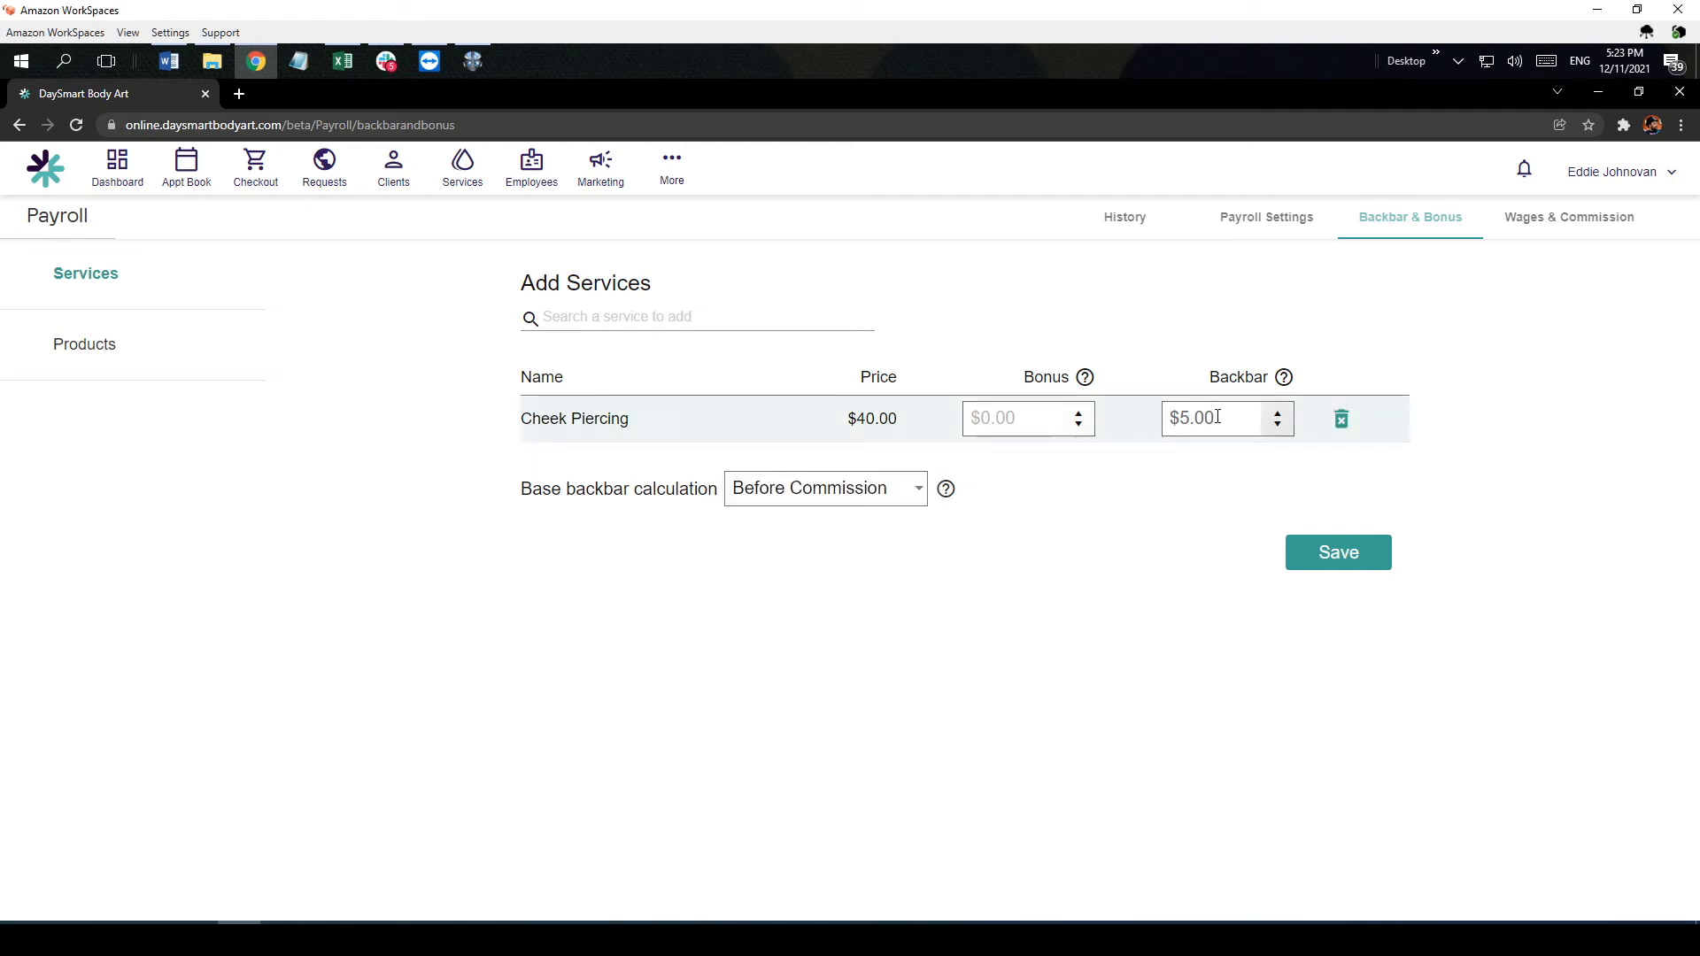
Step: Clear Cheek Piercing's backbar amount, try a $1.00 bonus for it, and remove the service from the list
click(1218, 417)
key(BackSpace)
click(1003, 417)
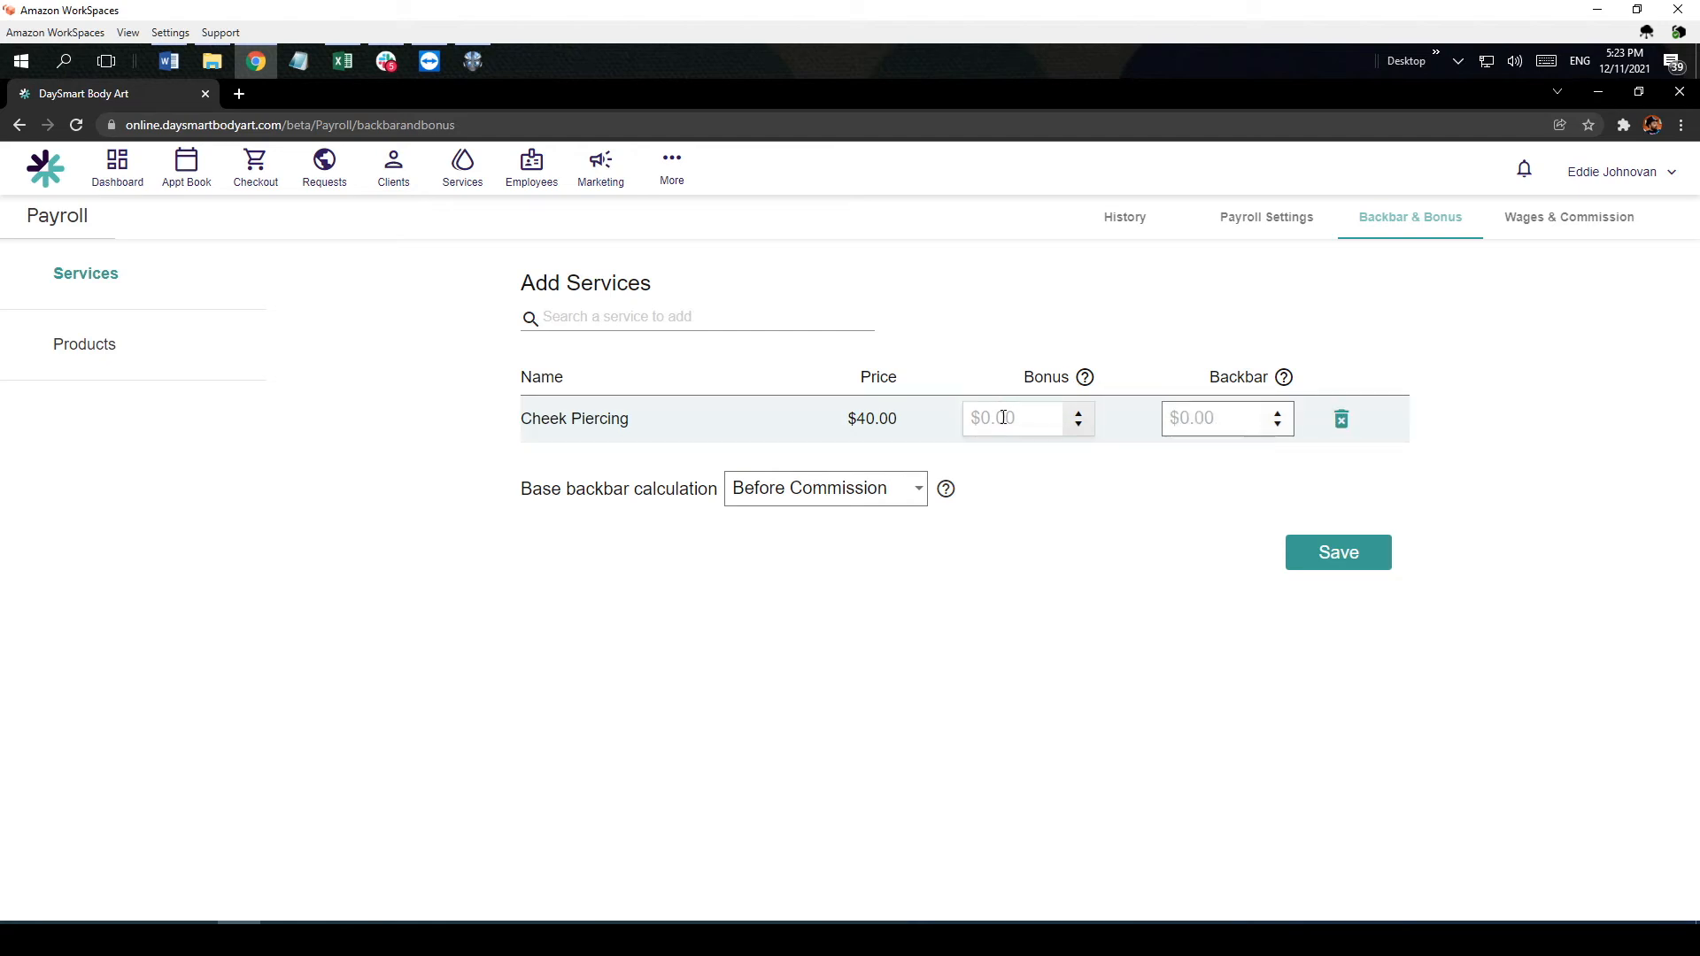
text(1)
mouse_move(1086, 379)
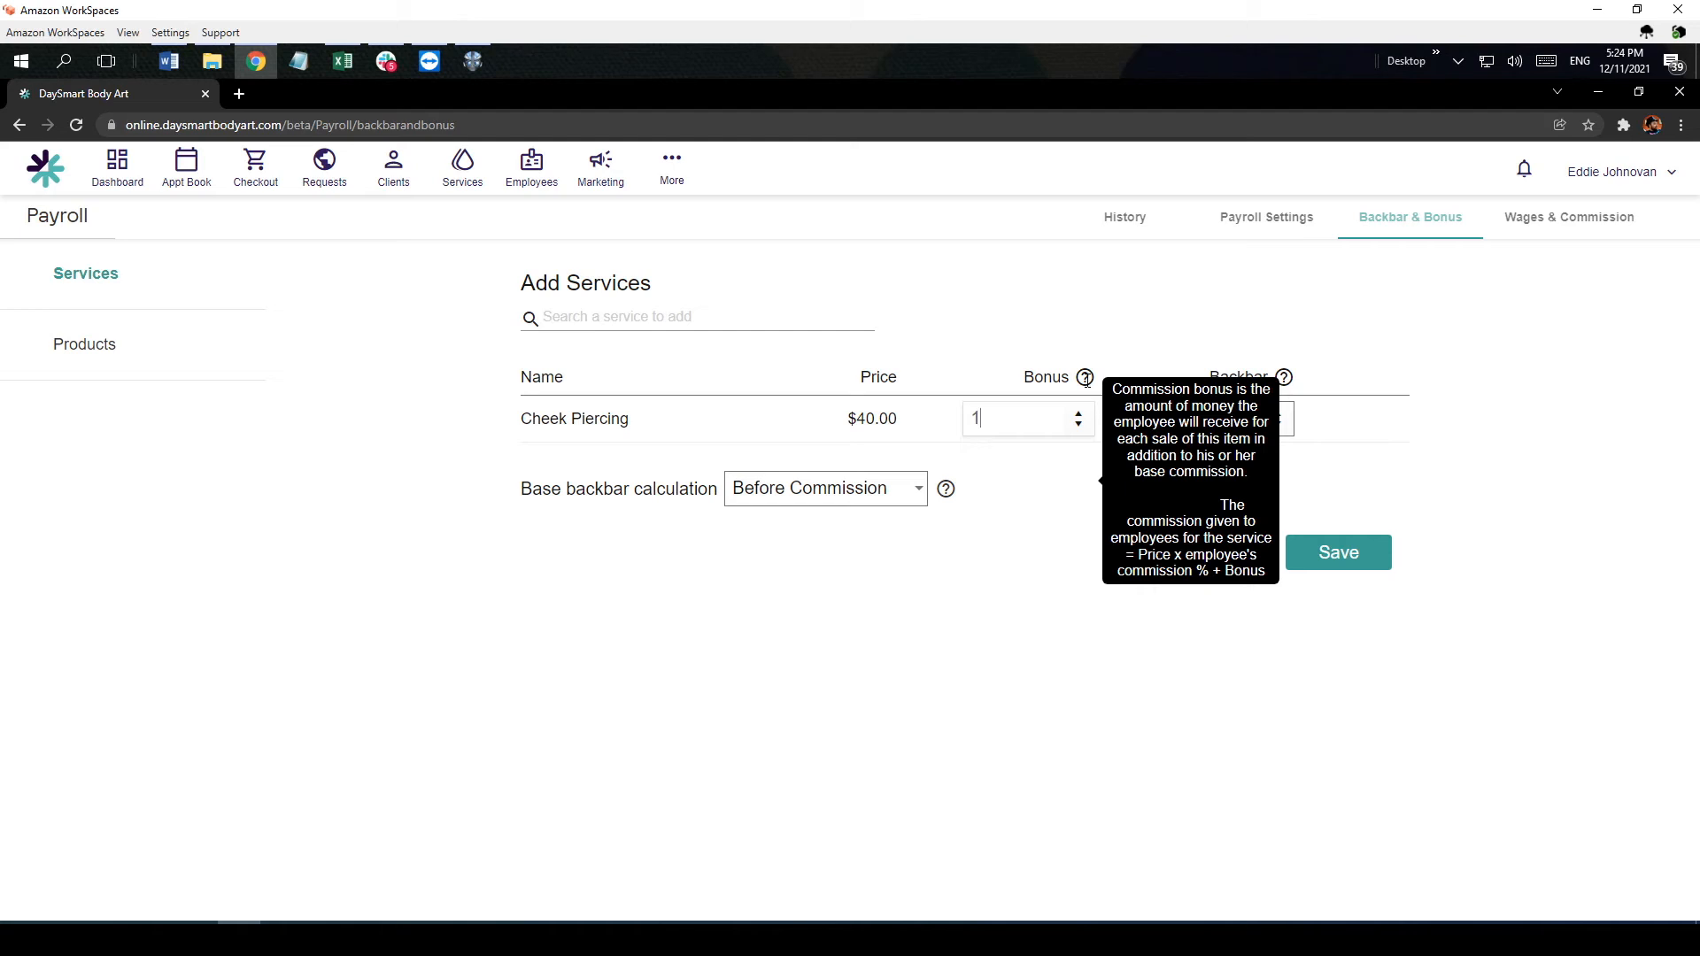
click(1069, 345)
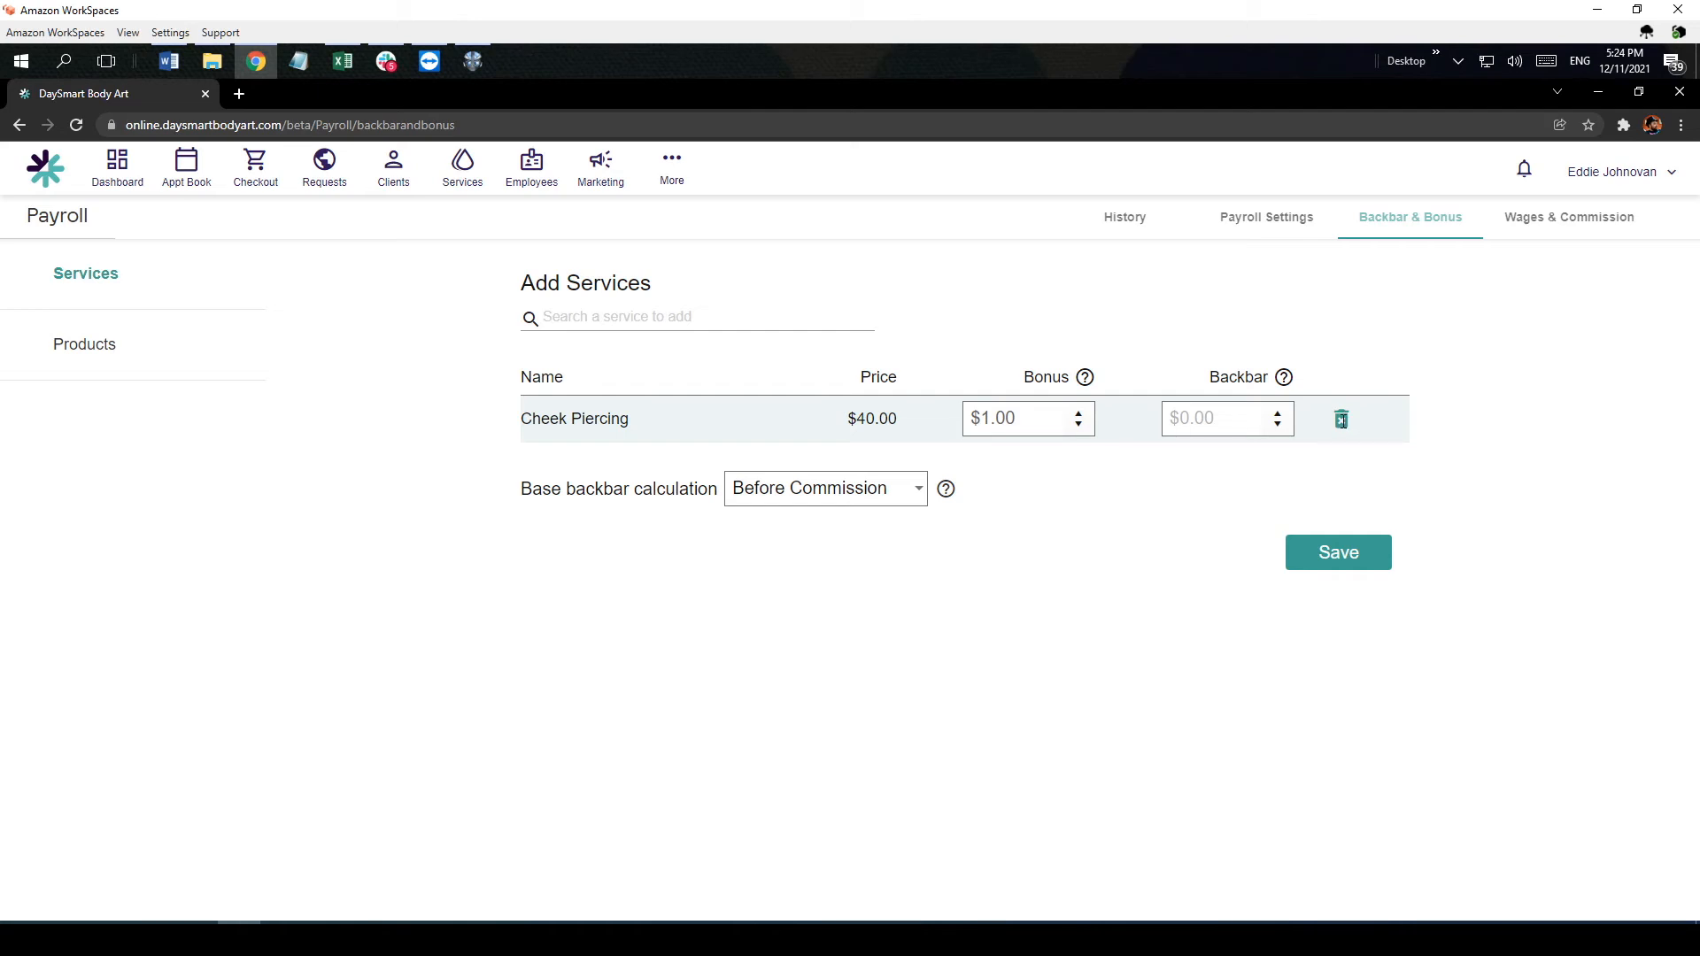
click(1342, 419)
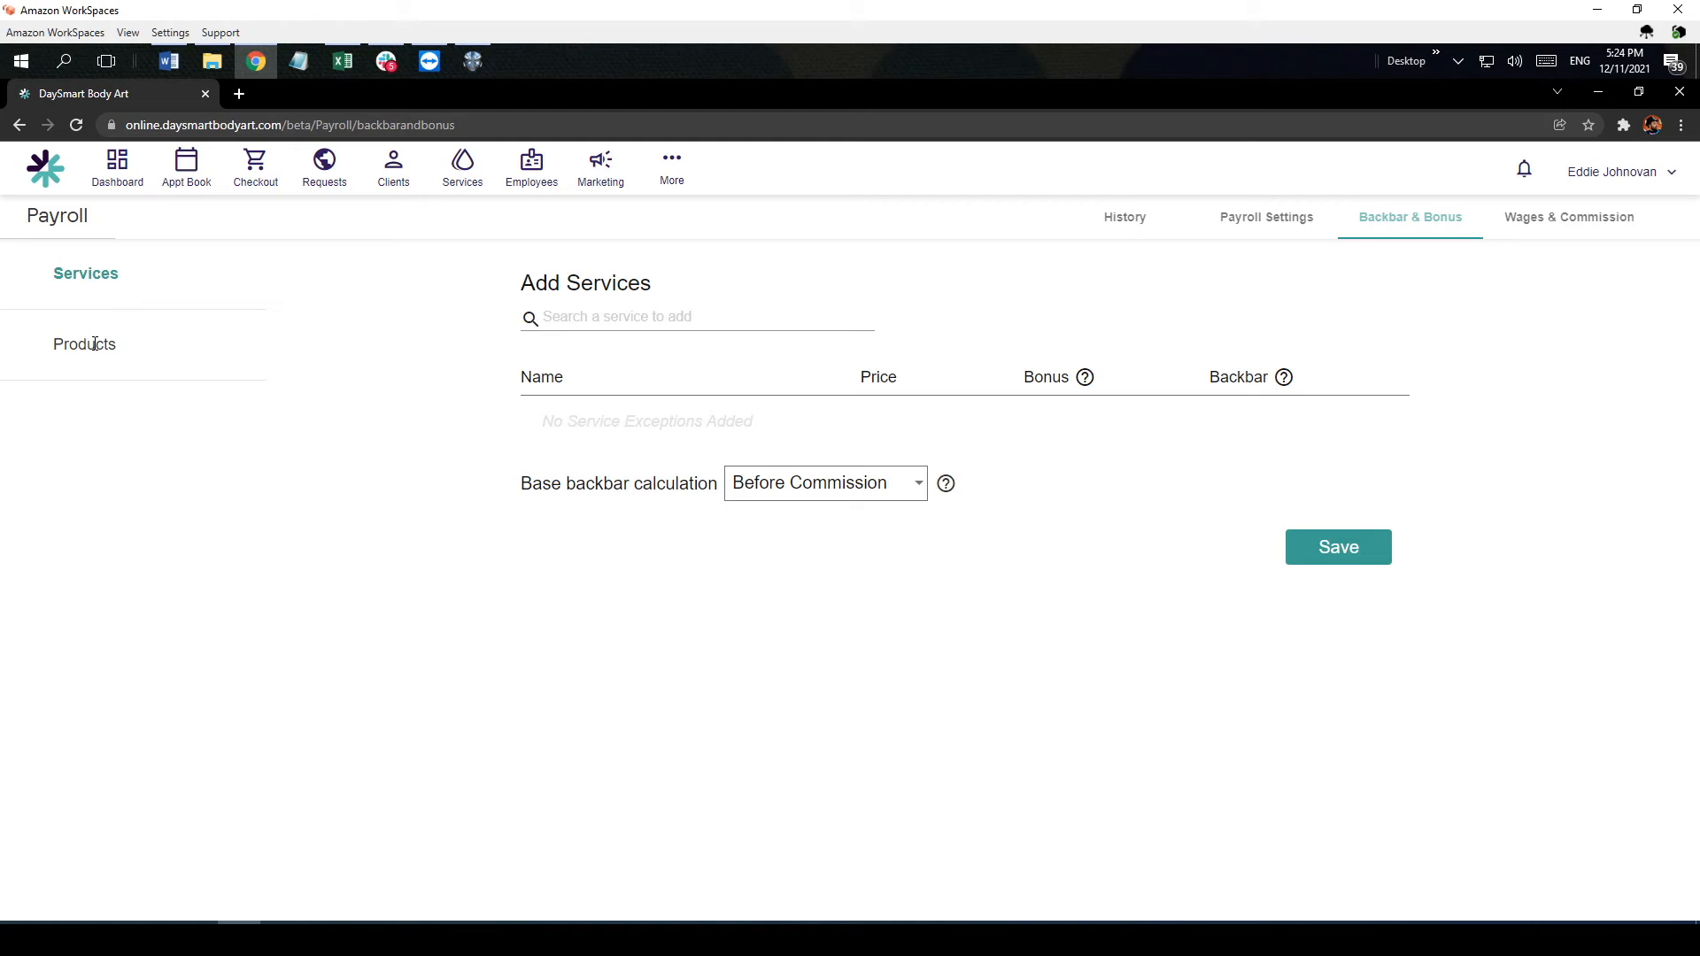
Step: Add Aftercare Kit to the backbar and bonus products and remove it without entering a bonus
click(94, 344)
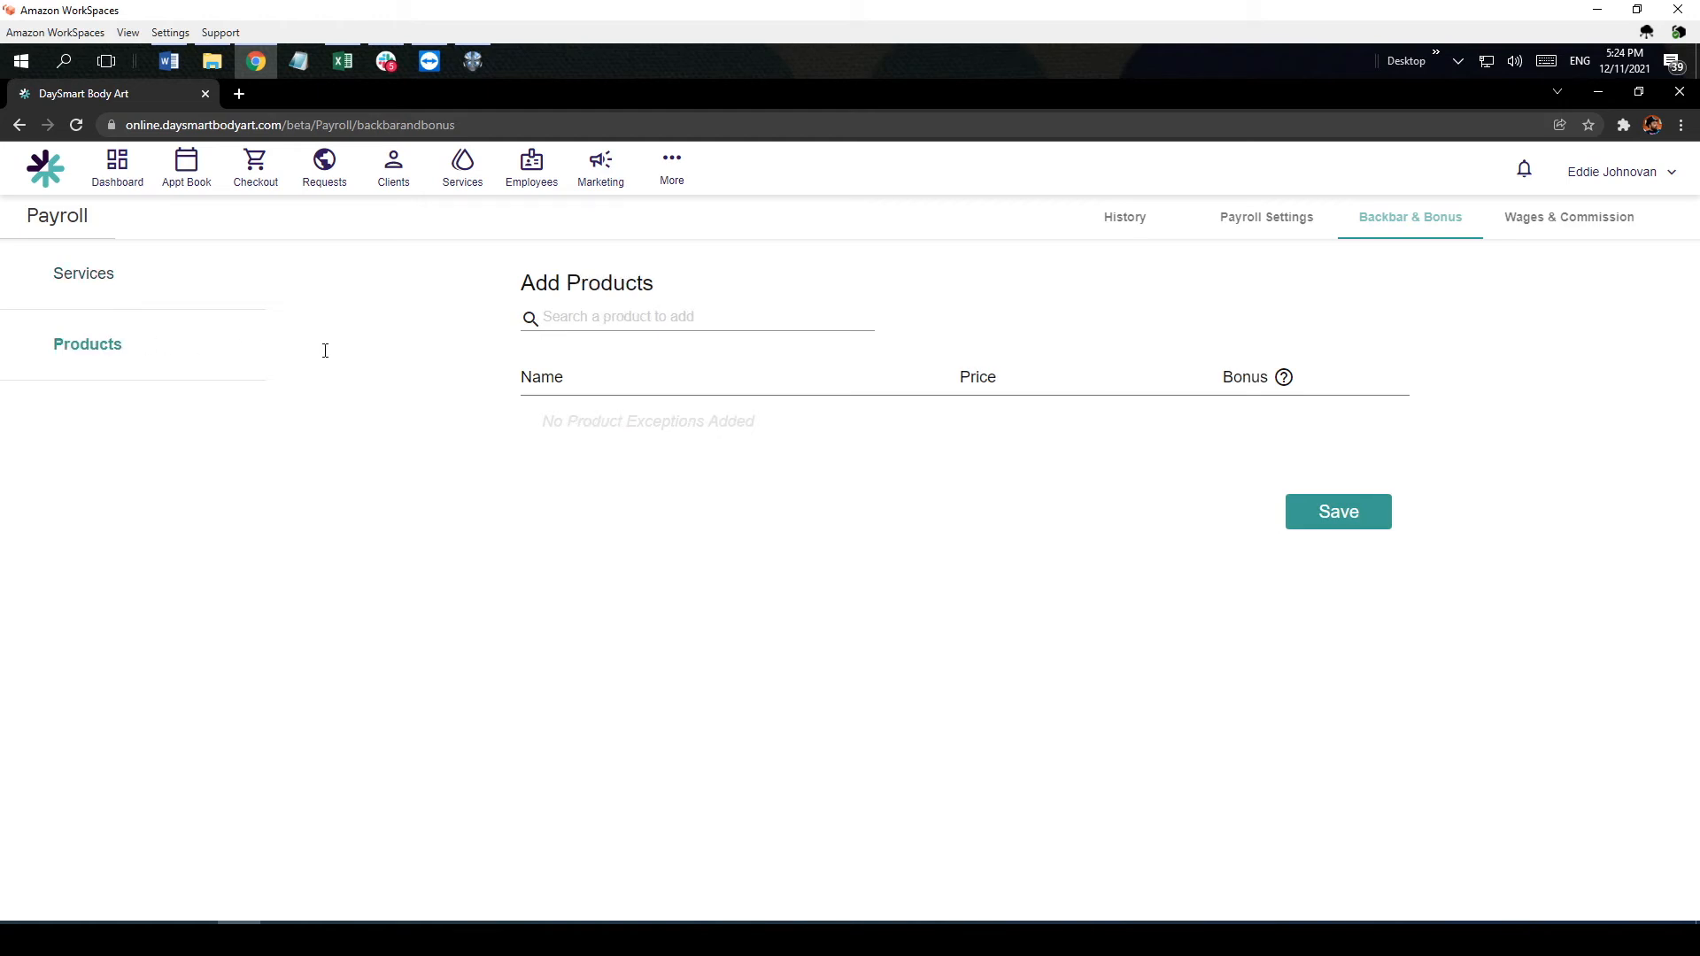
click(614, 323)
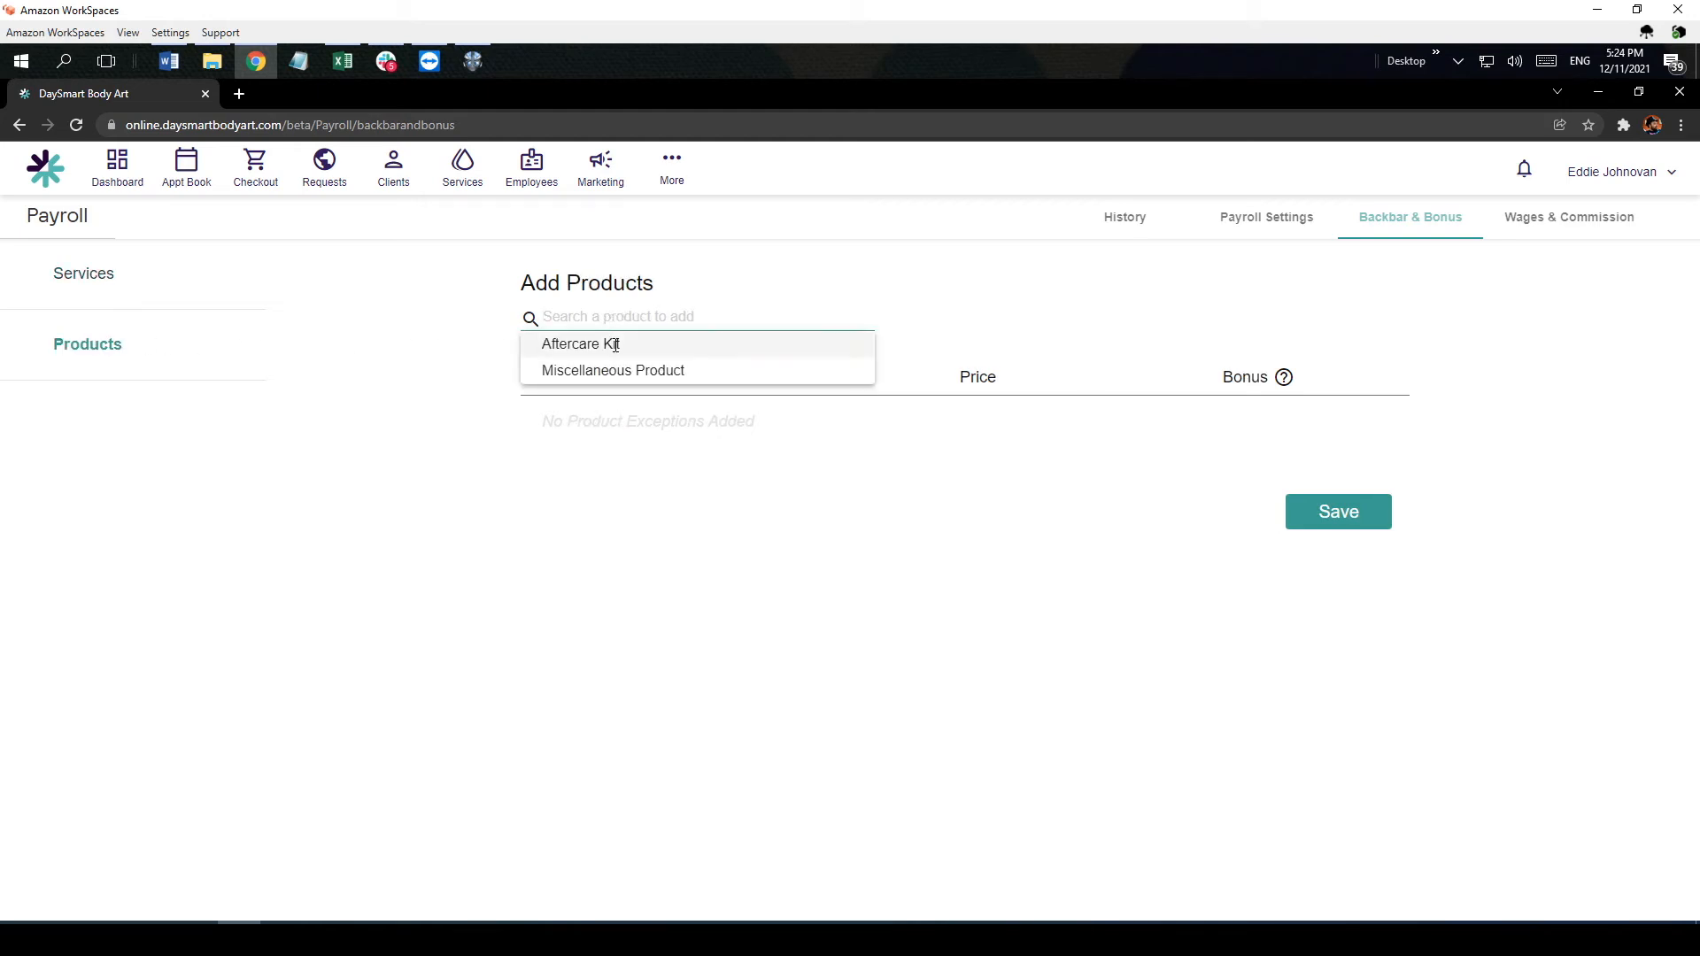
click(616, 343)
click(1213, 418)
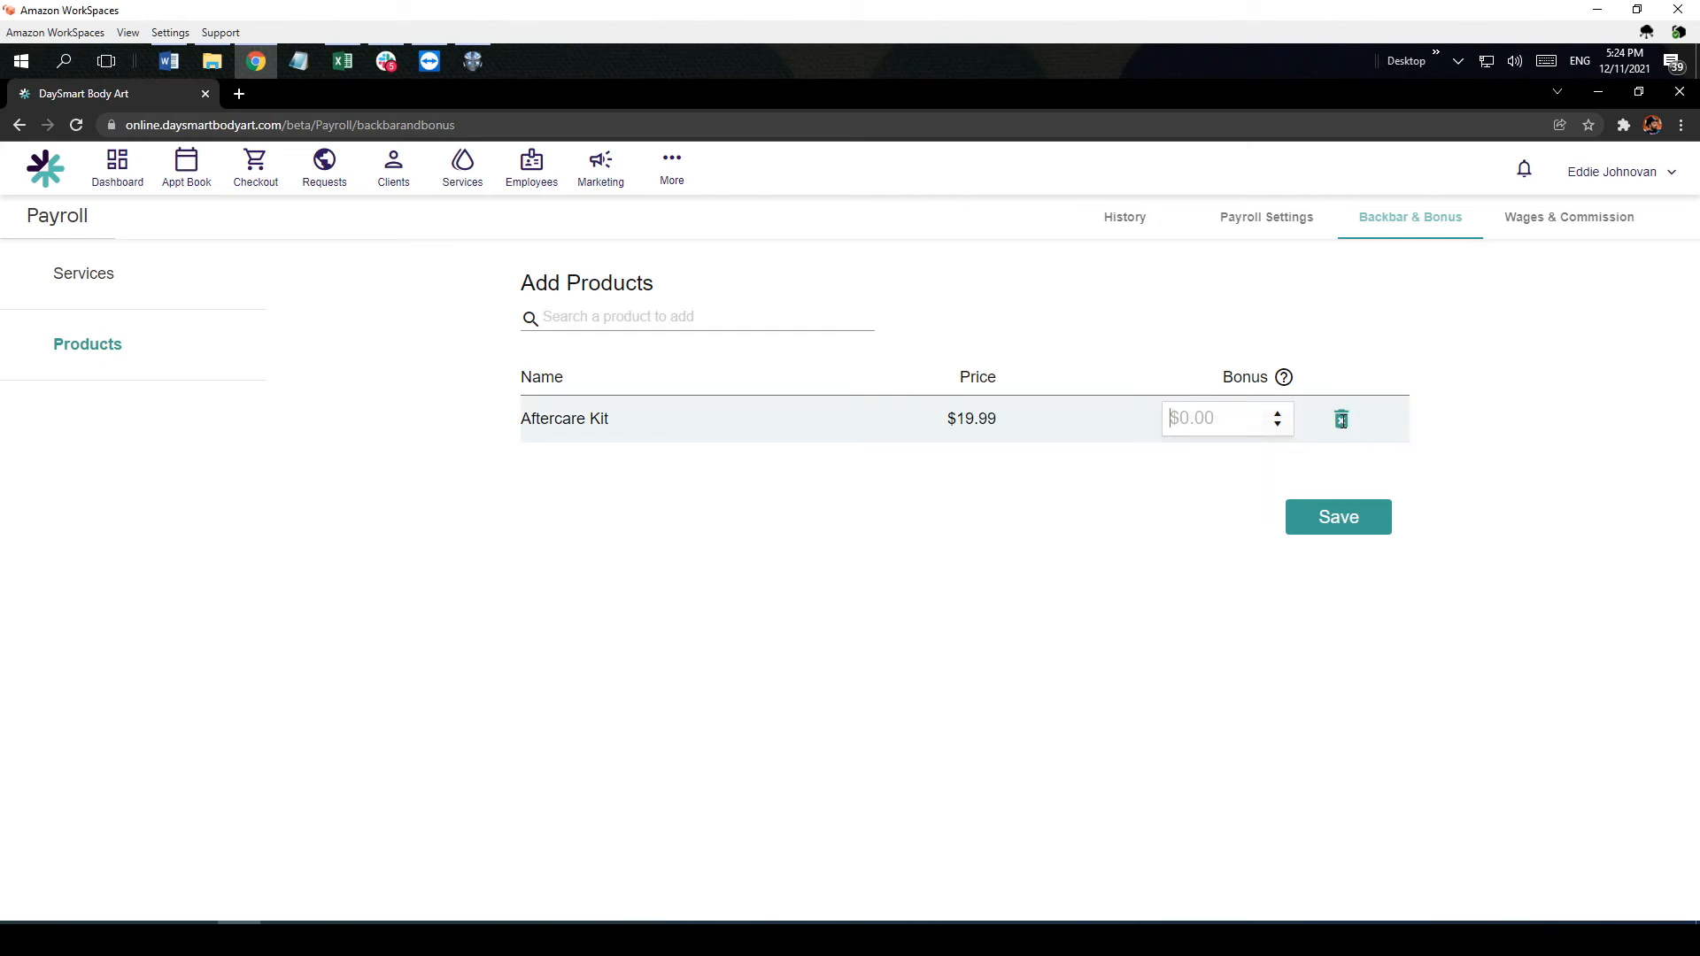
click(1342, 420)
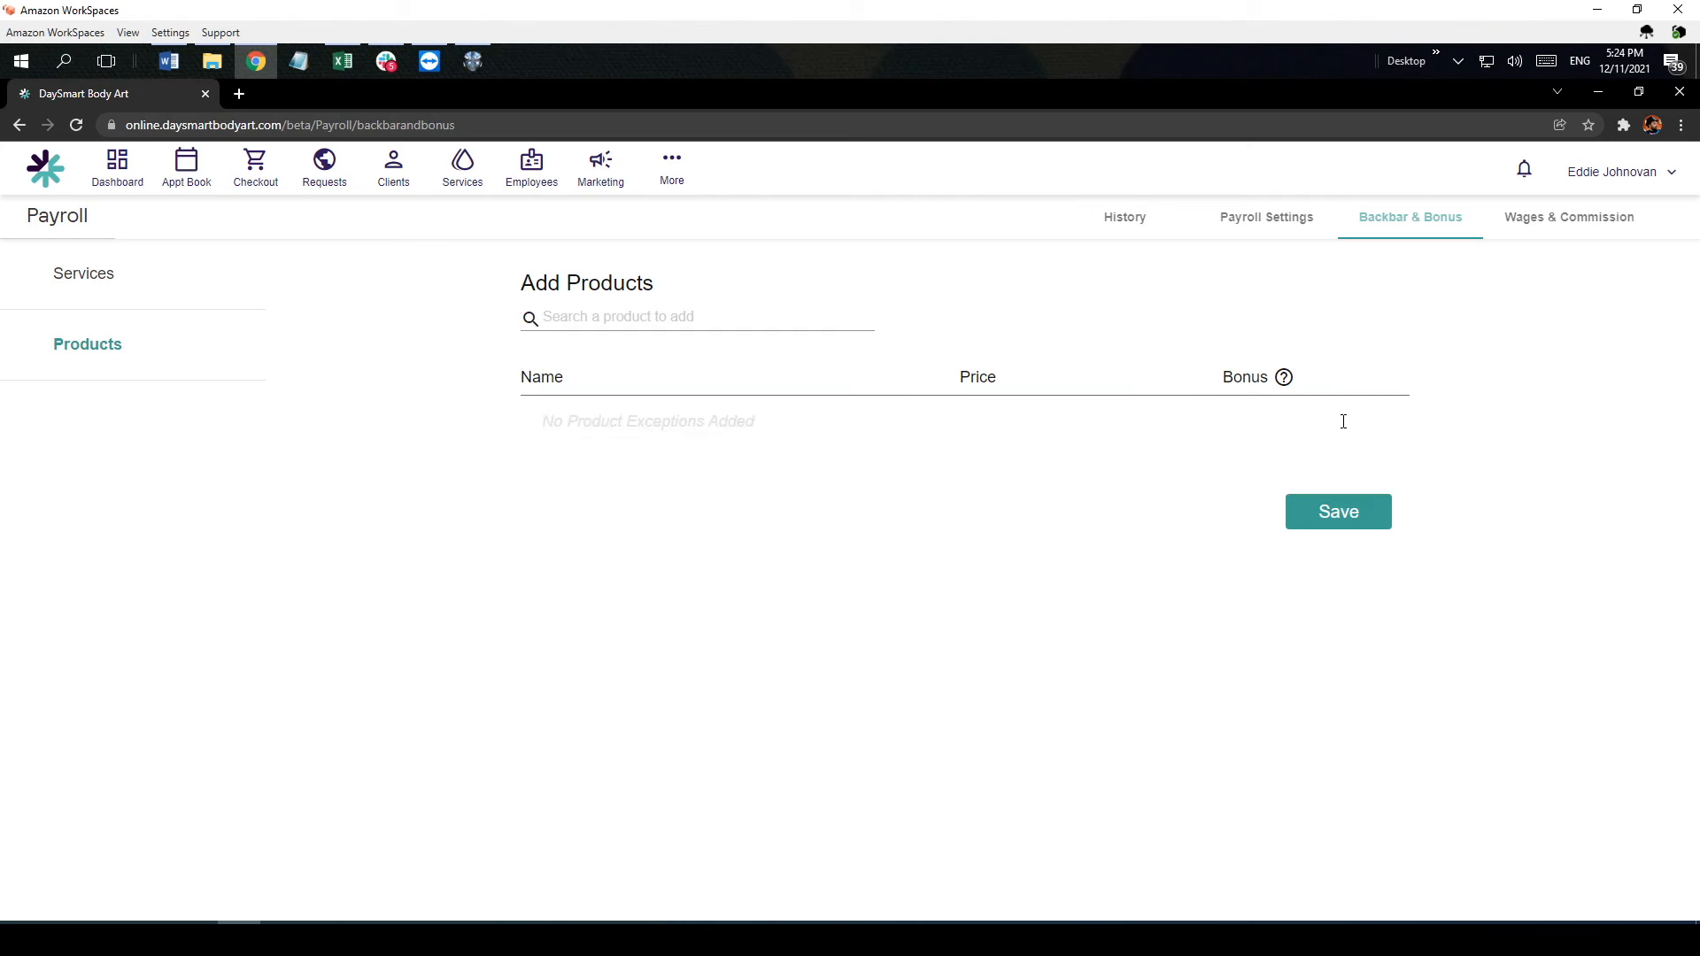
Step: Set the pay cycle frequency to Every 2 Weeks in the payroll settings
click(1277, 223)
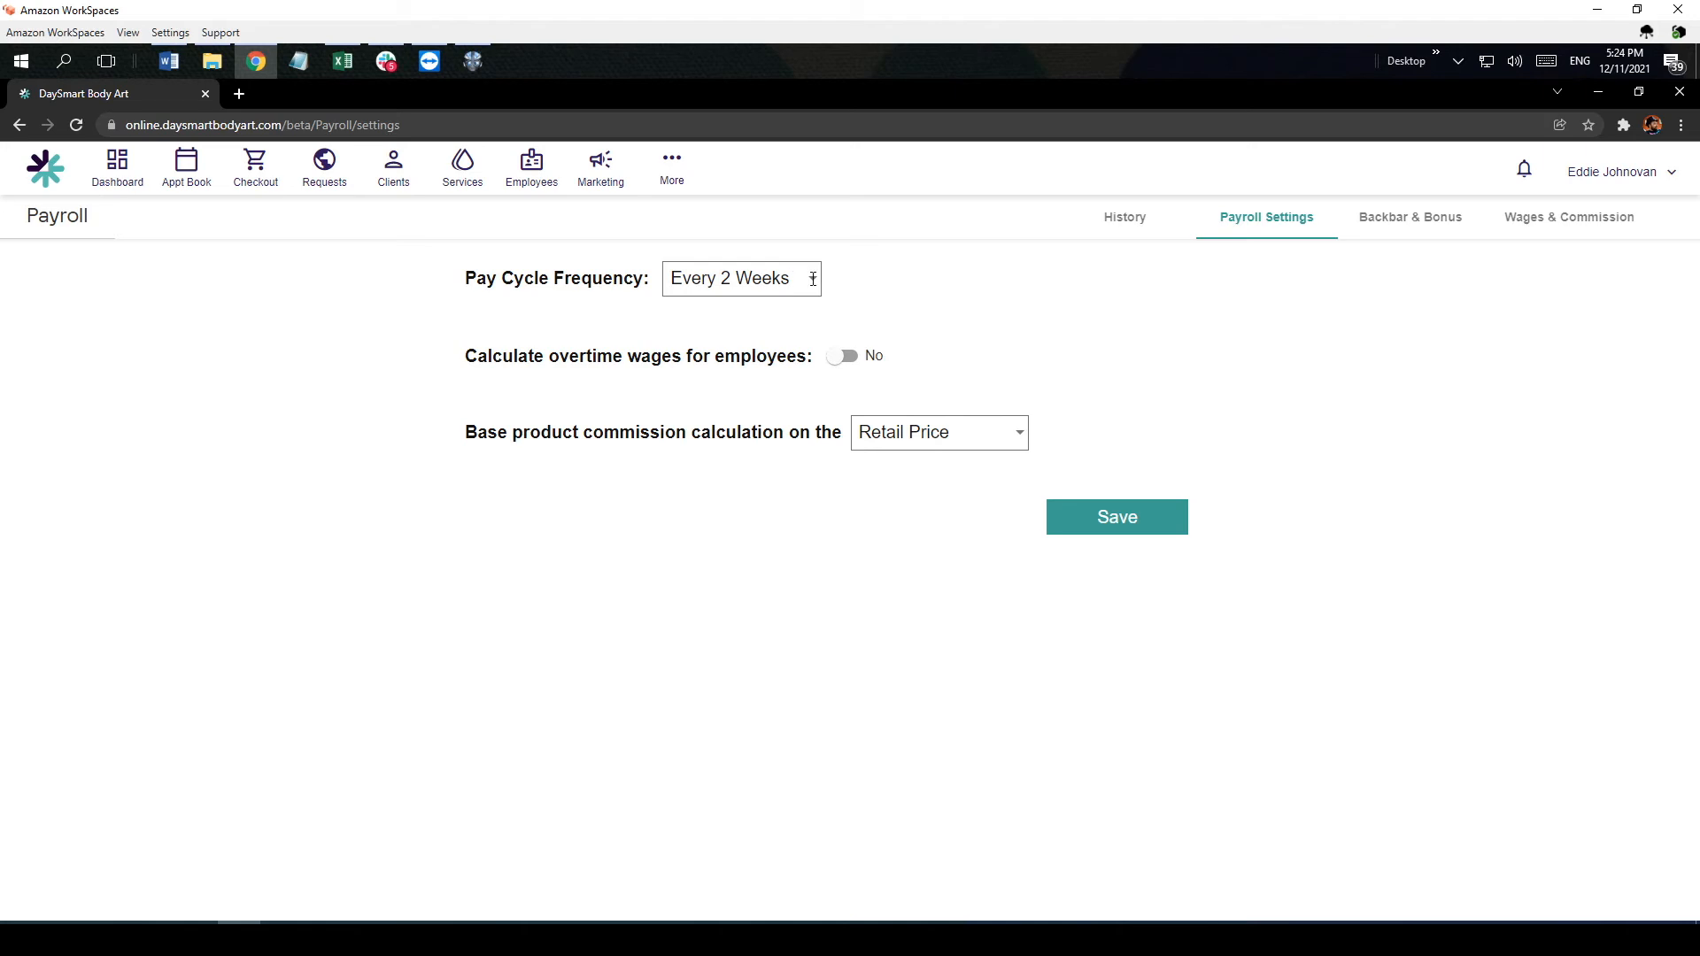
click(812, 280)
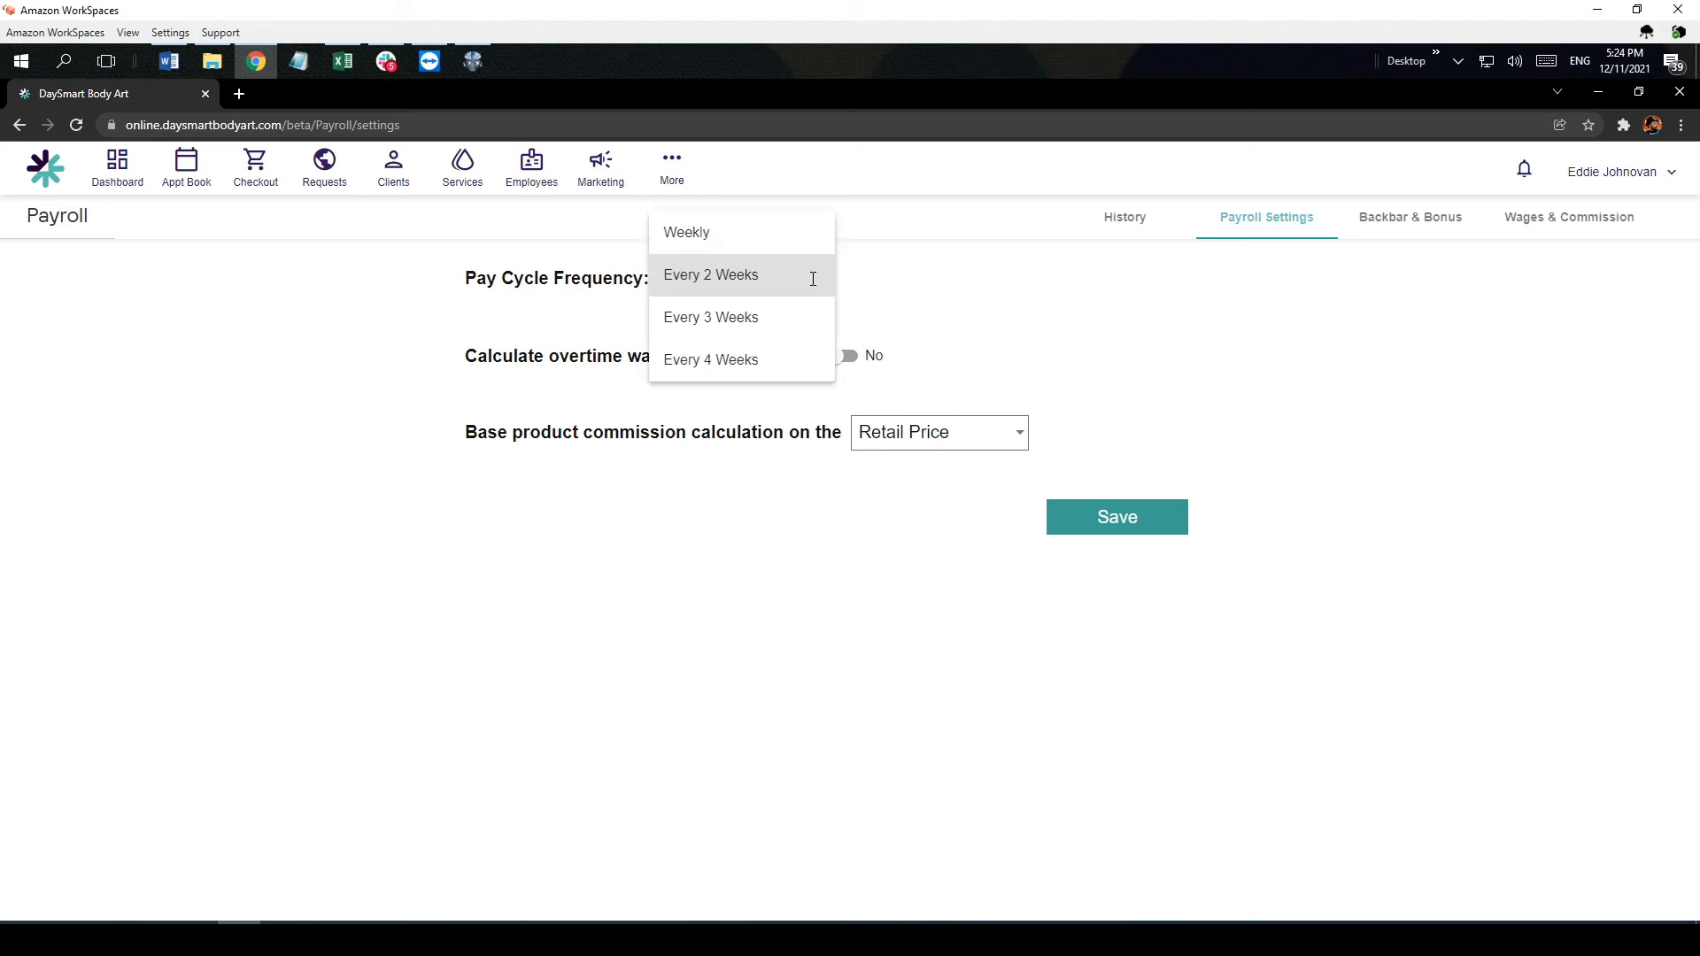
click(762, 273)
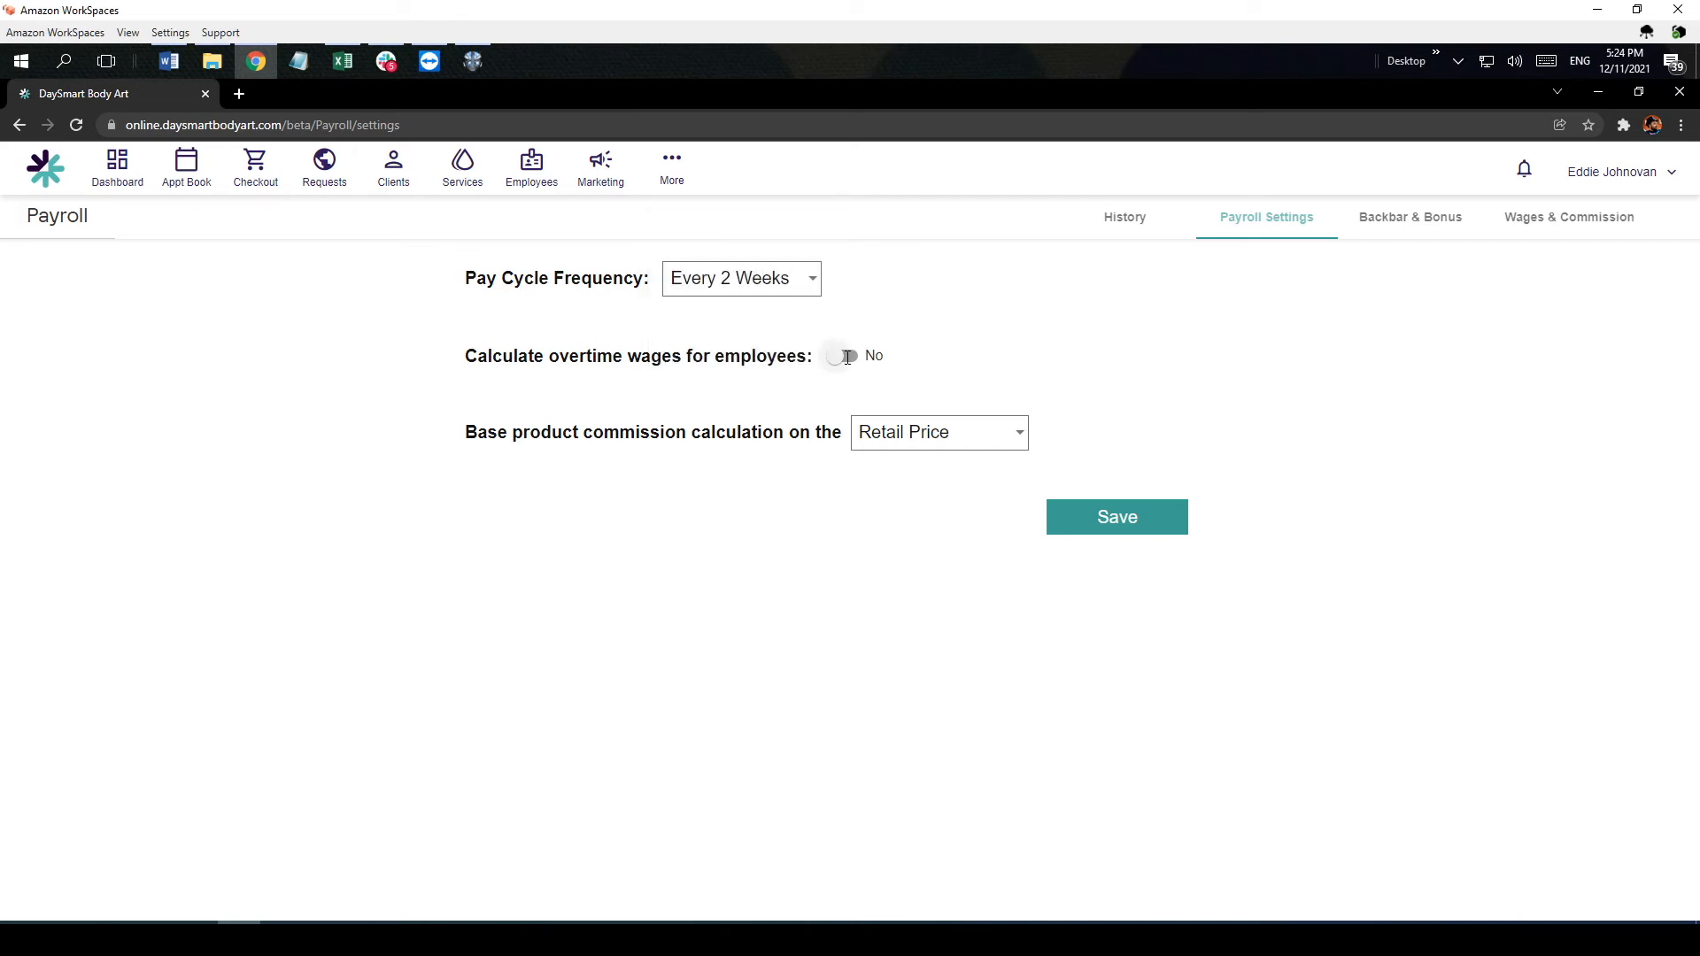
Step: Try employee overtime calculation with two extra criteria, remove both criteria, and turn overtime calculation back off
click(847, 358)
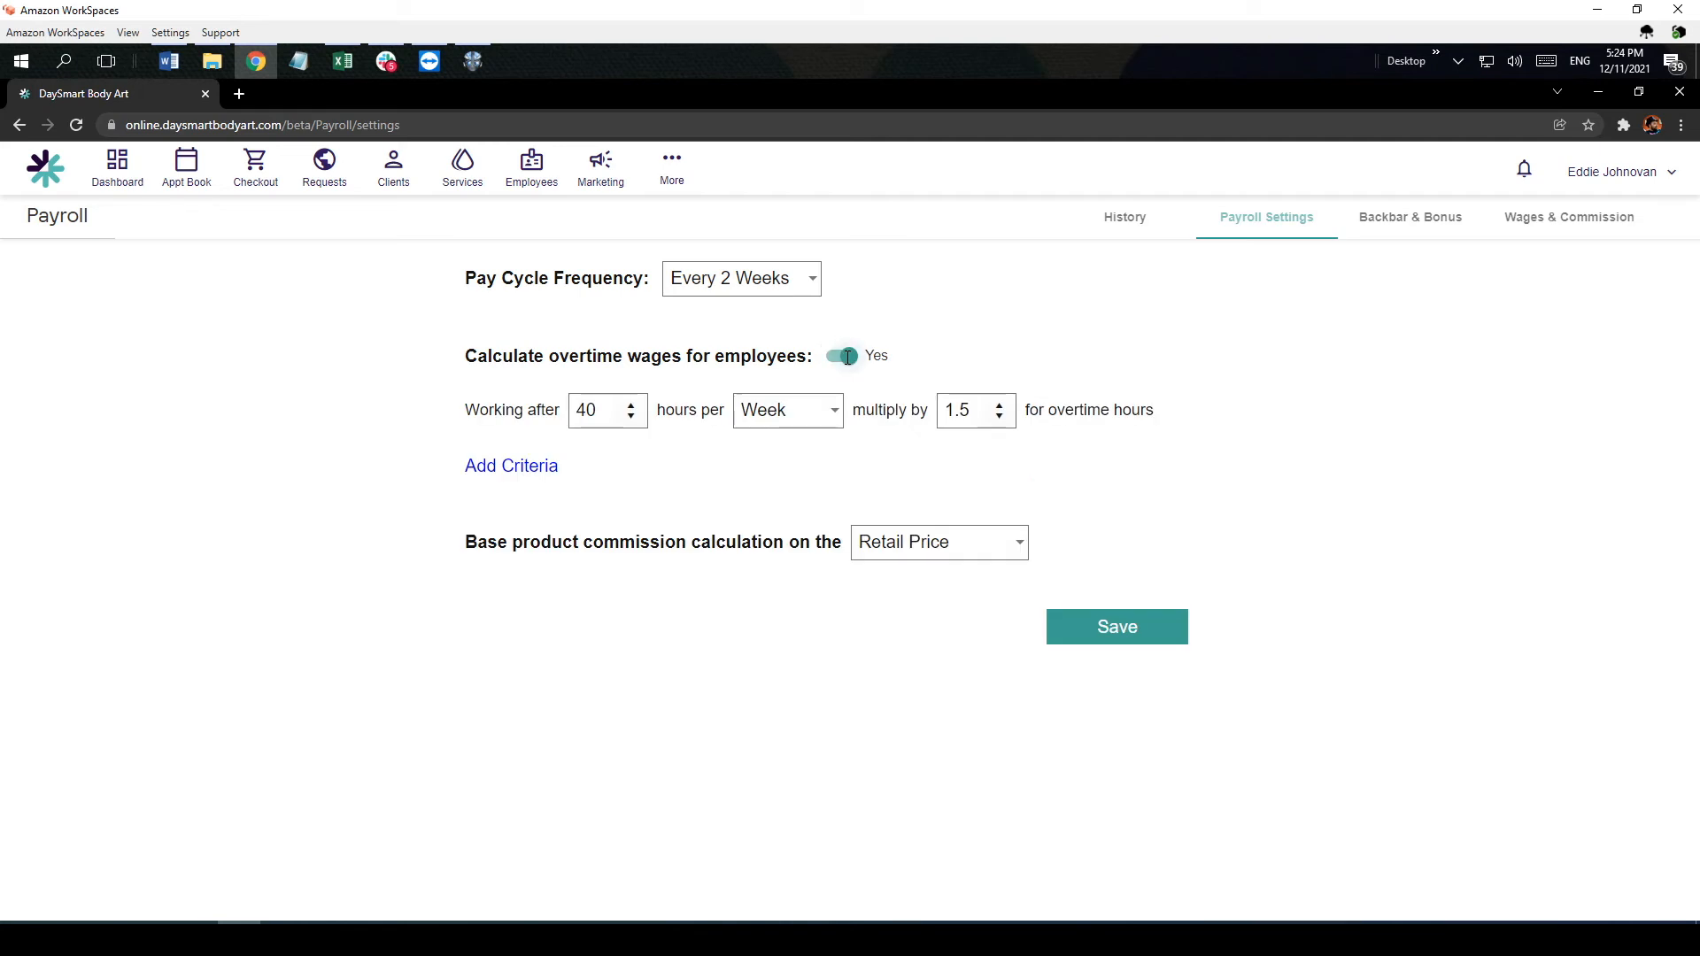
click(523, 466)
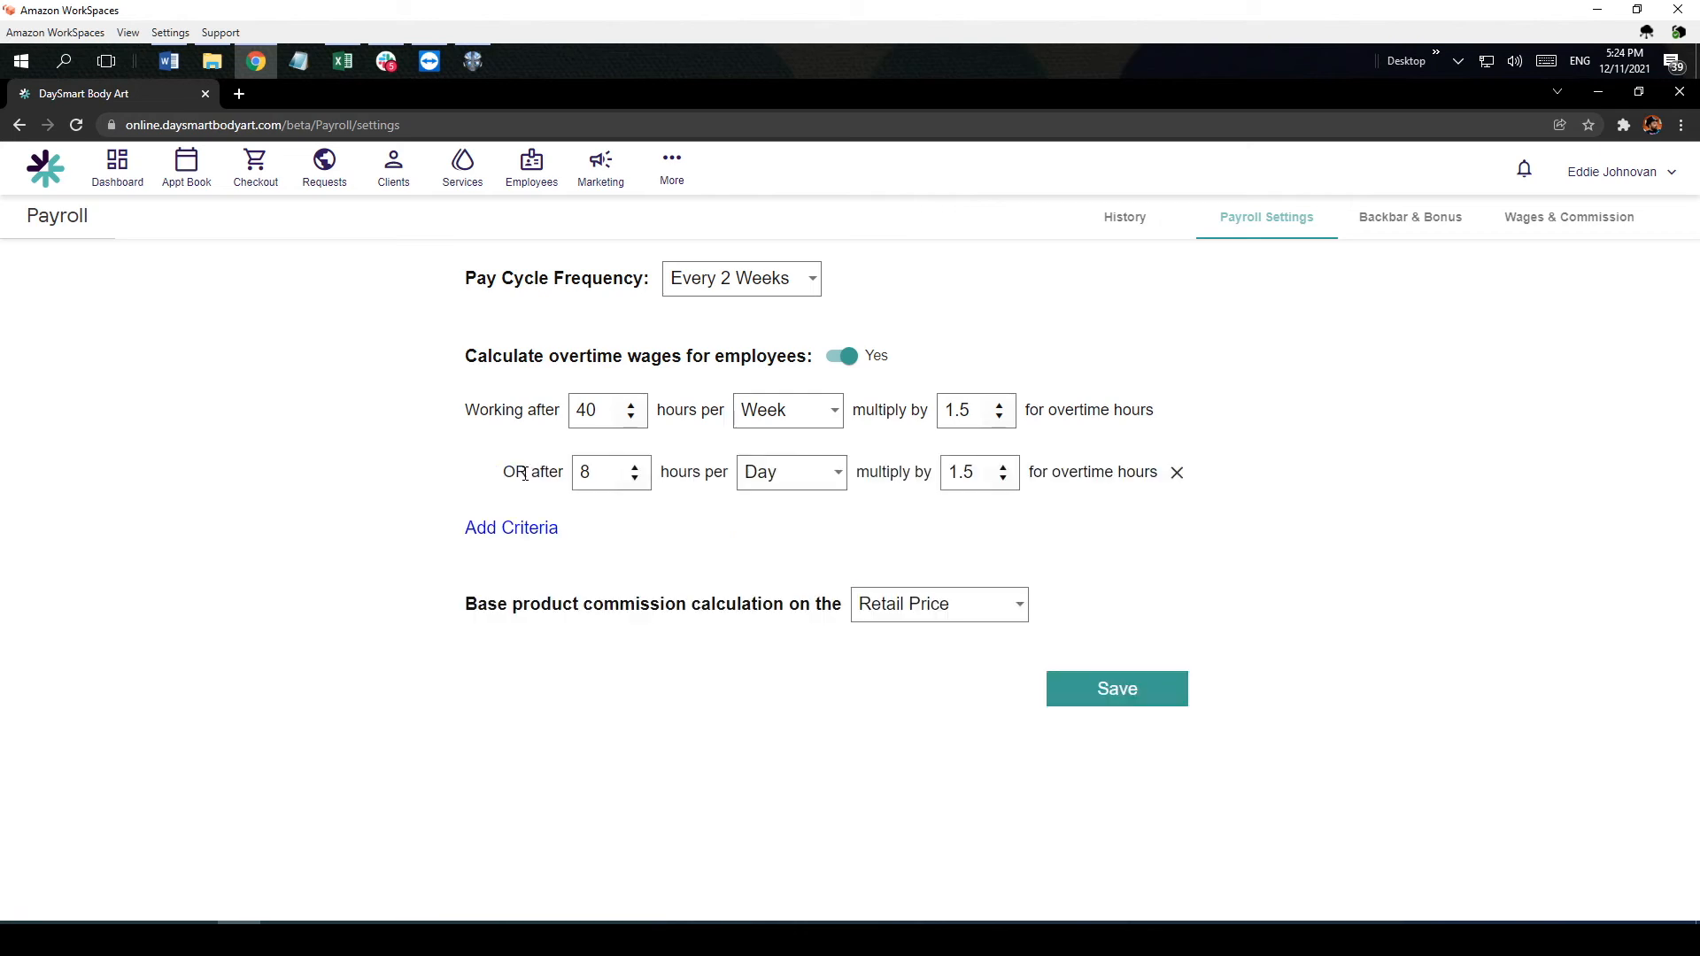
click(530, 528)
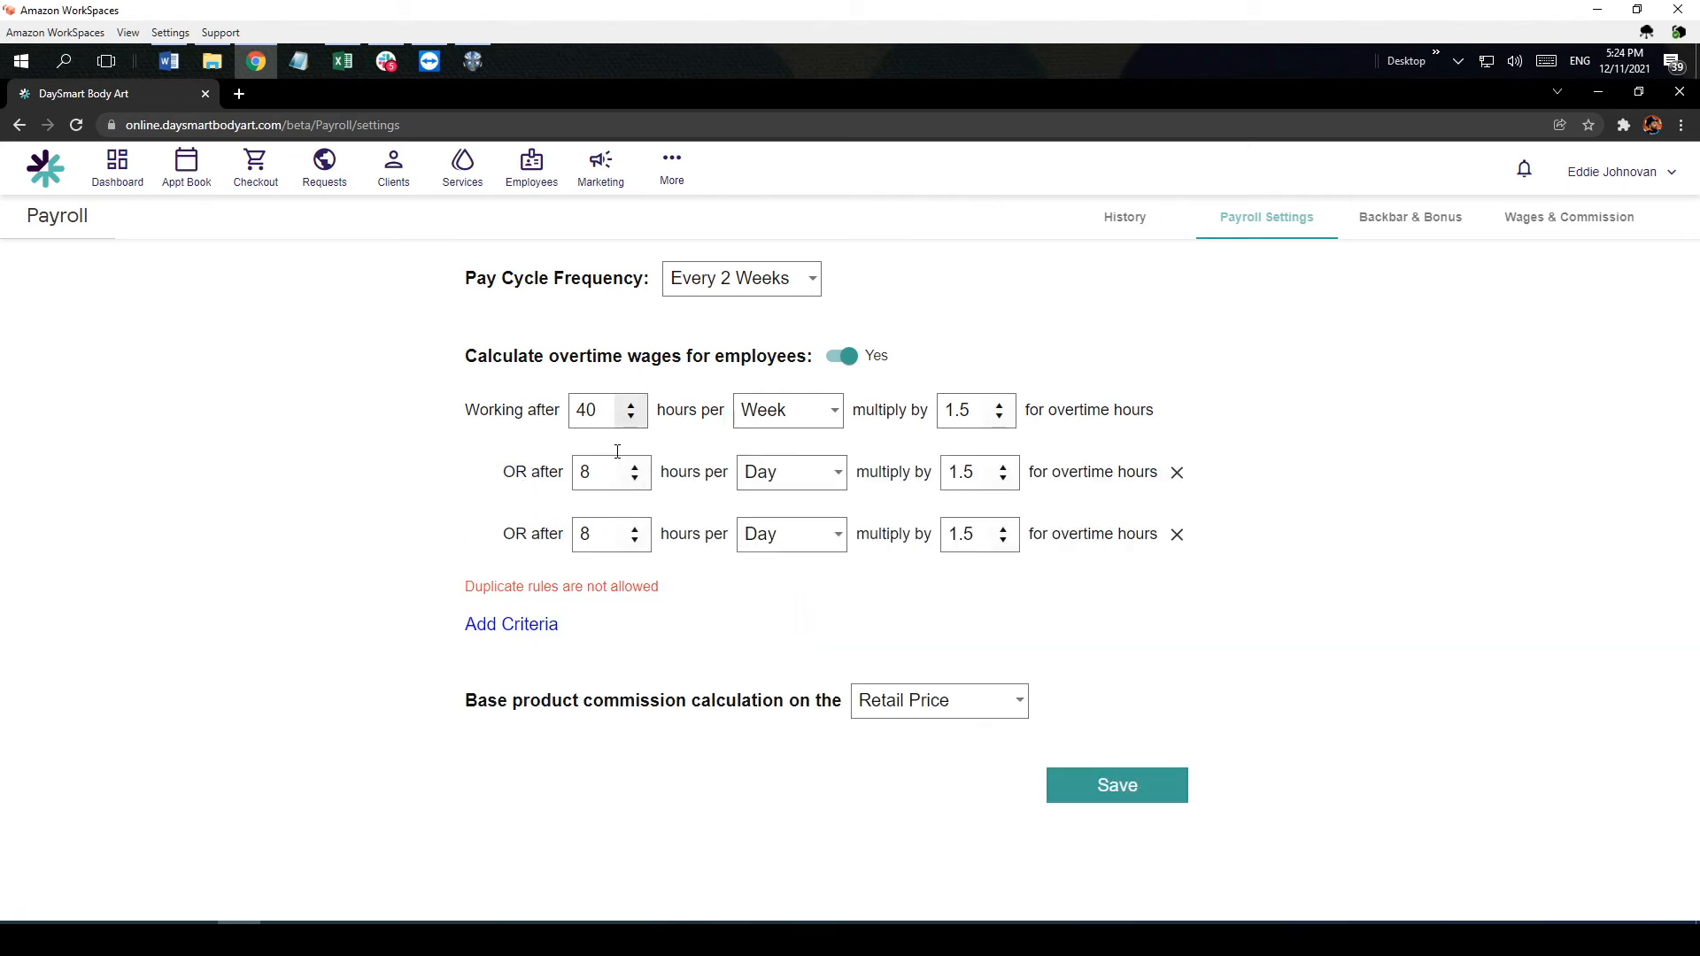
click(1177, 534)
click(1176, 473)
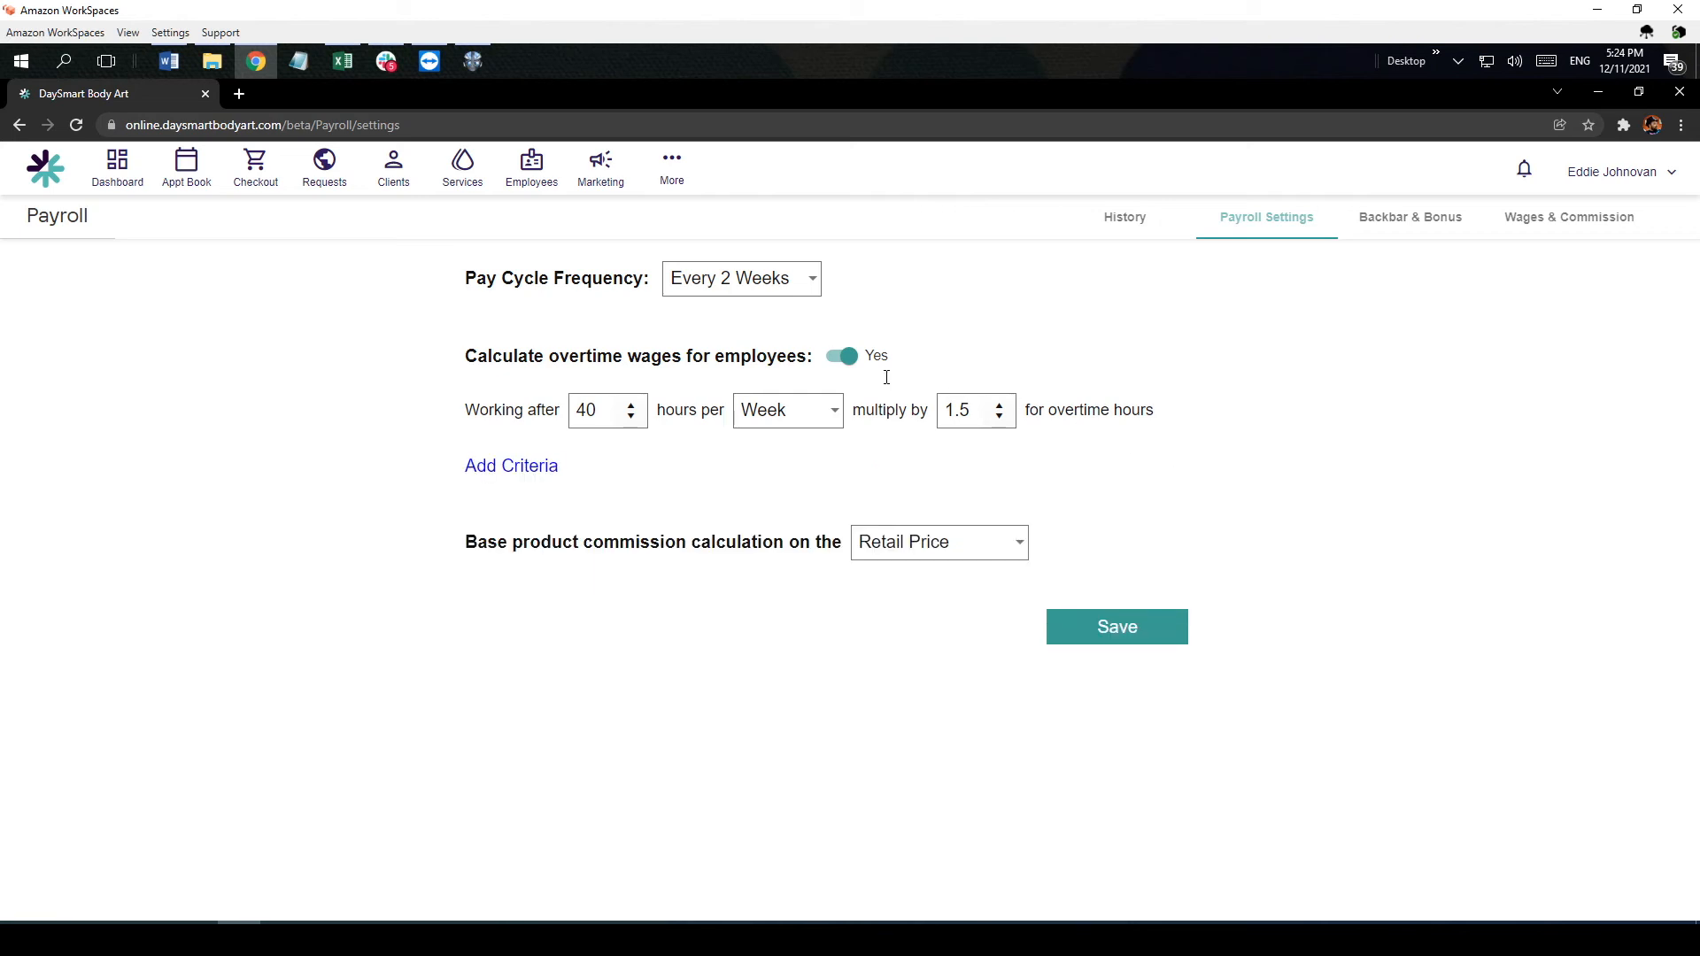
click(849, 357)
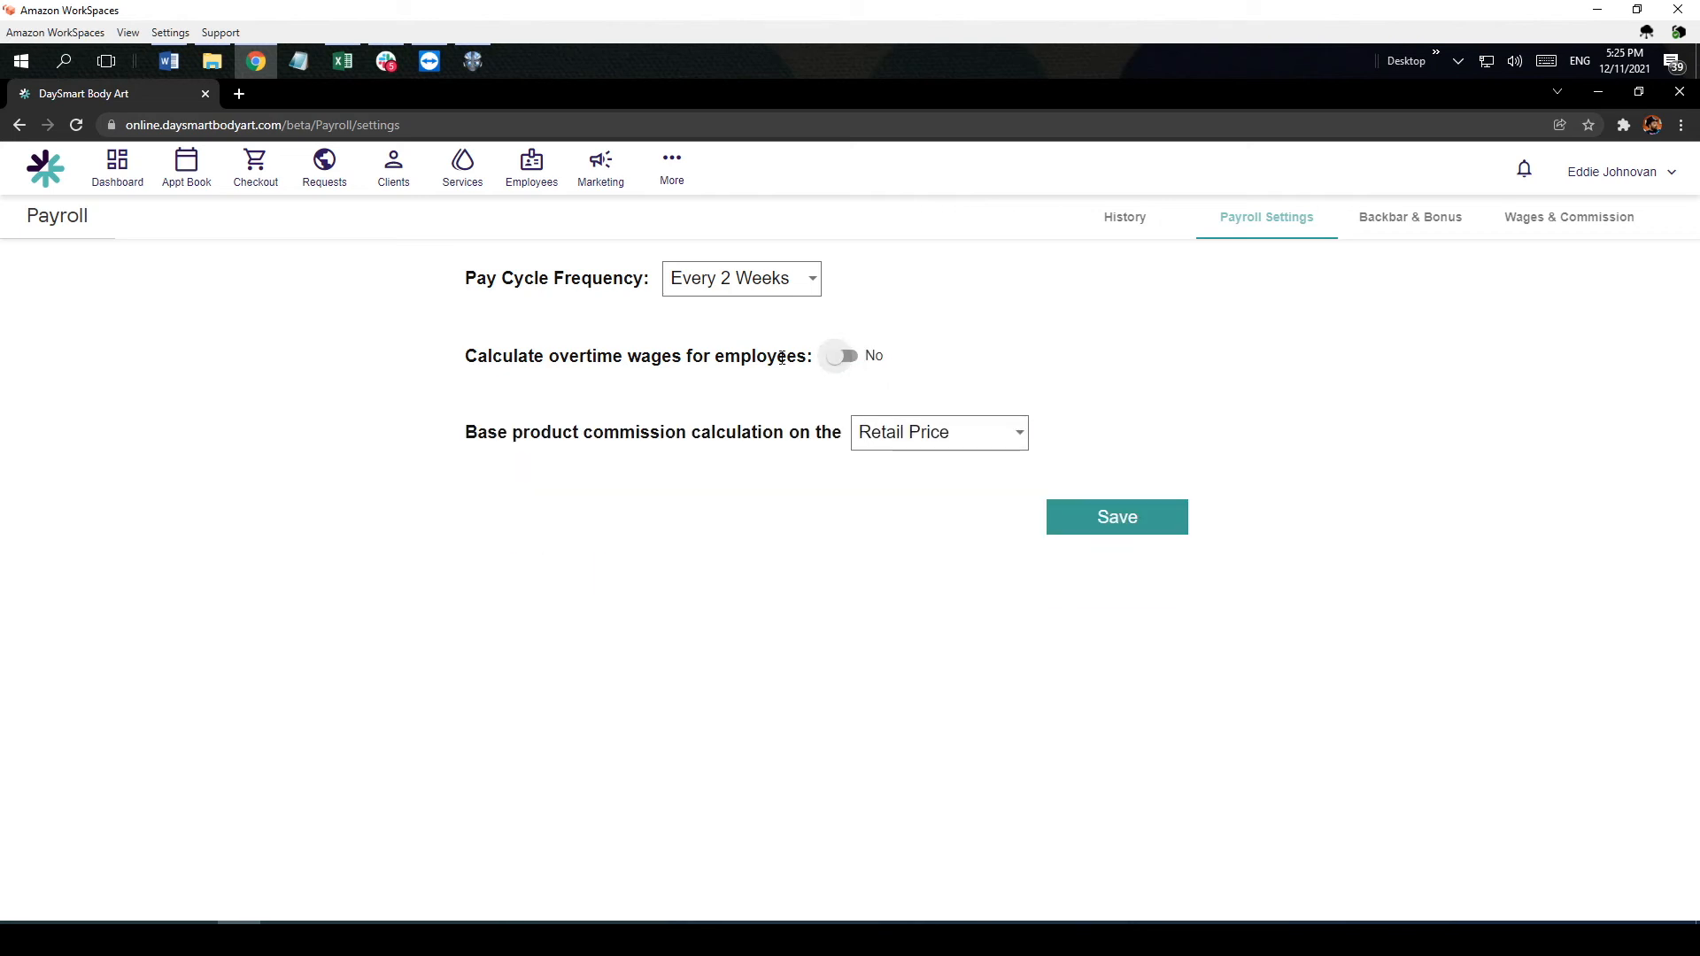
Step: Base the product commission calculation on Retail Price and save the payroll settings
click(950, 440)
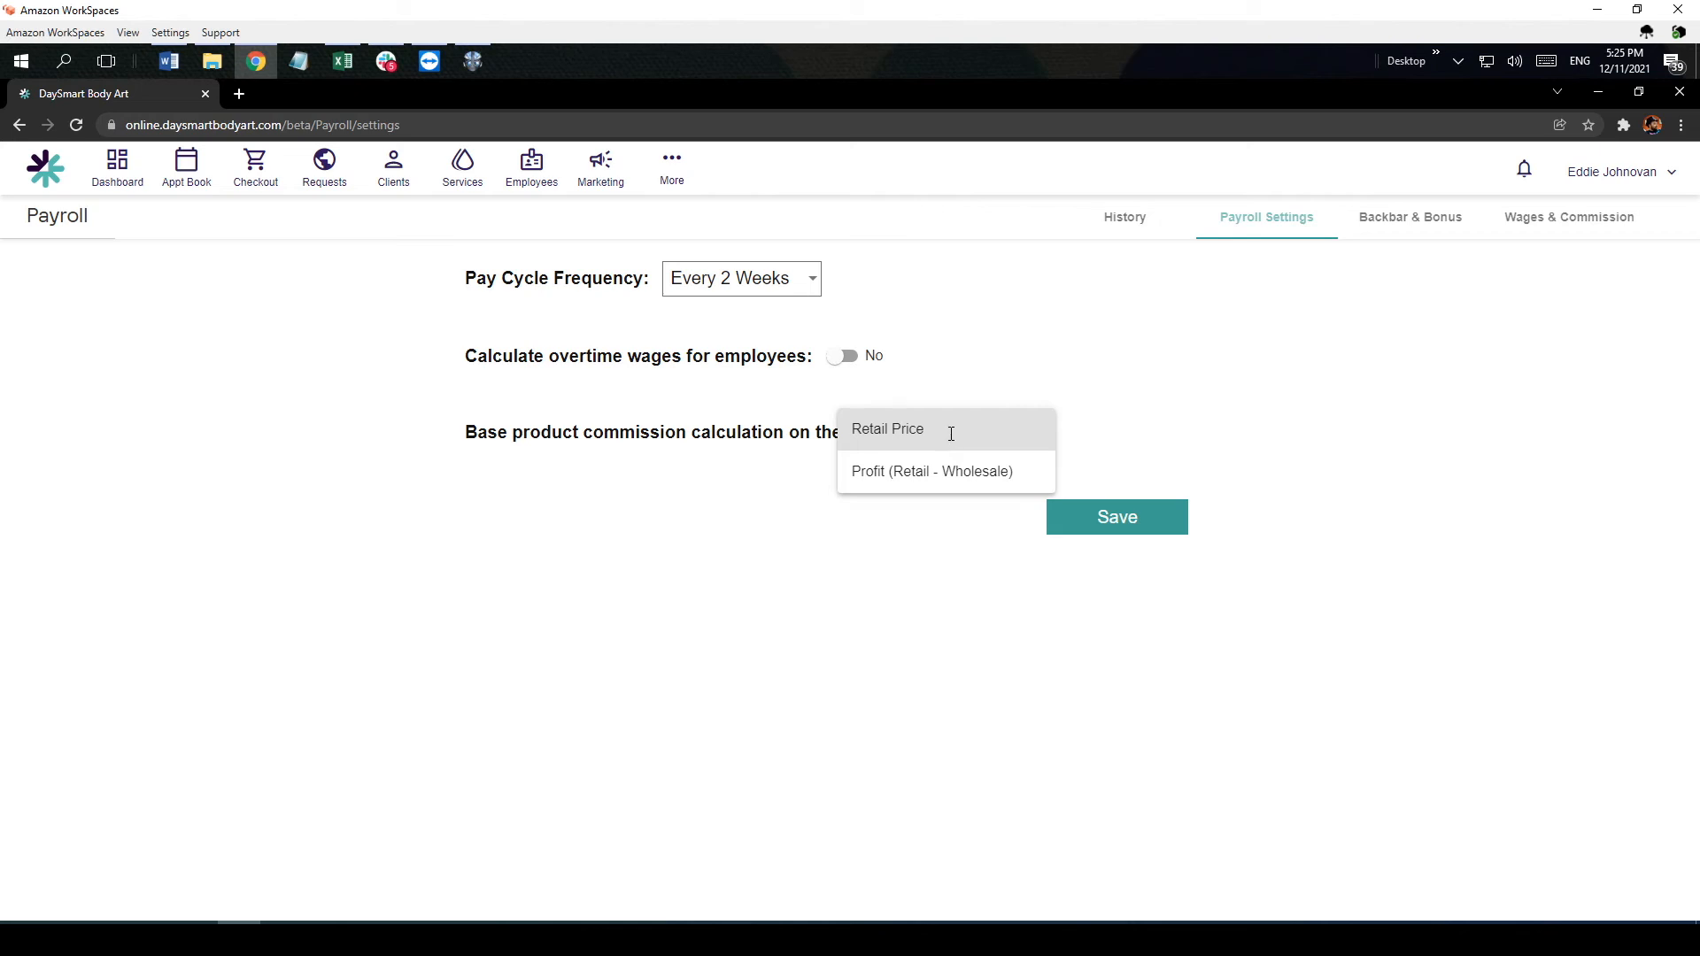
click(906, 430)
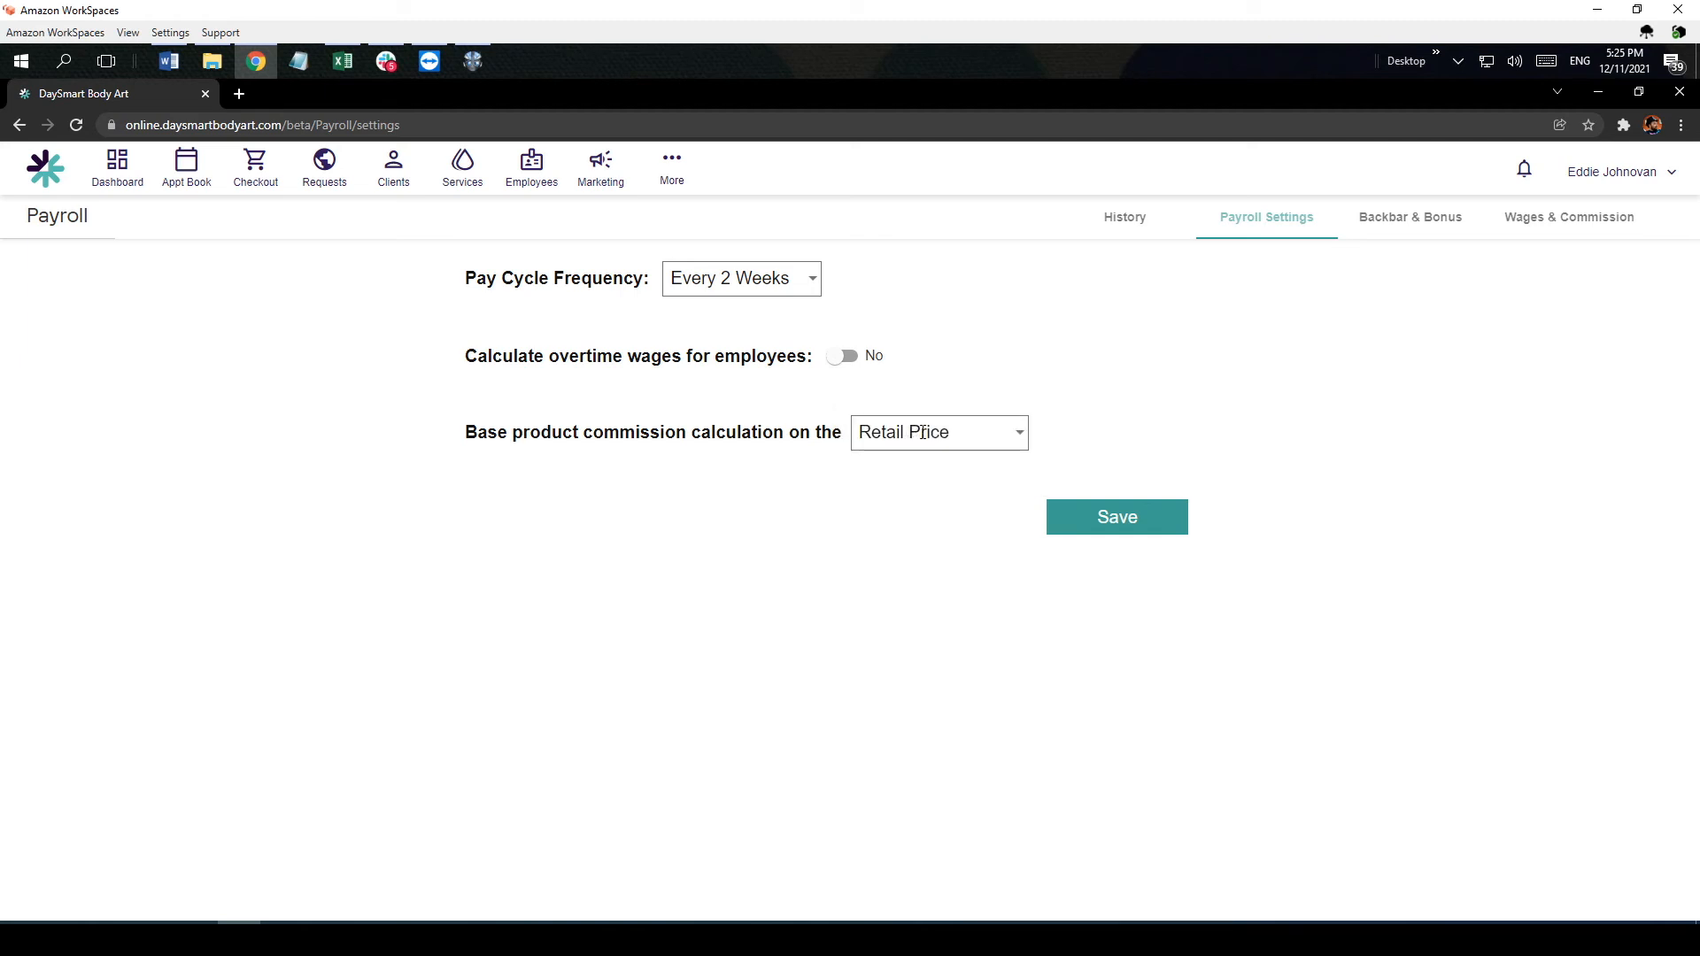
click(1094, 518)
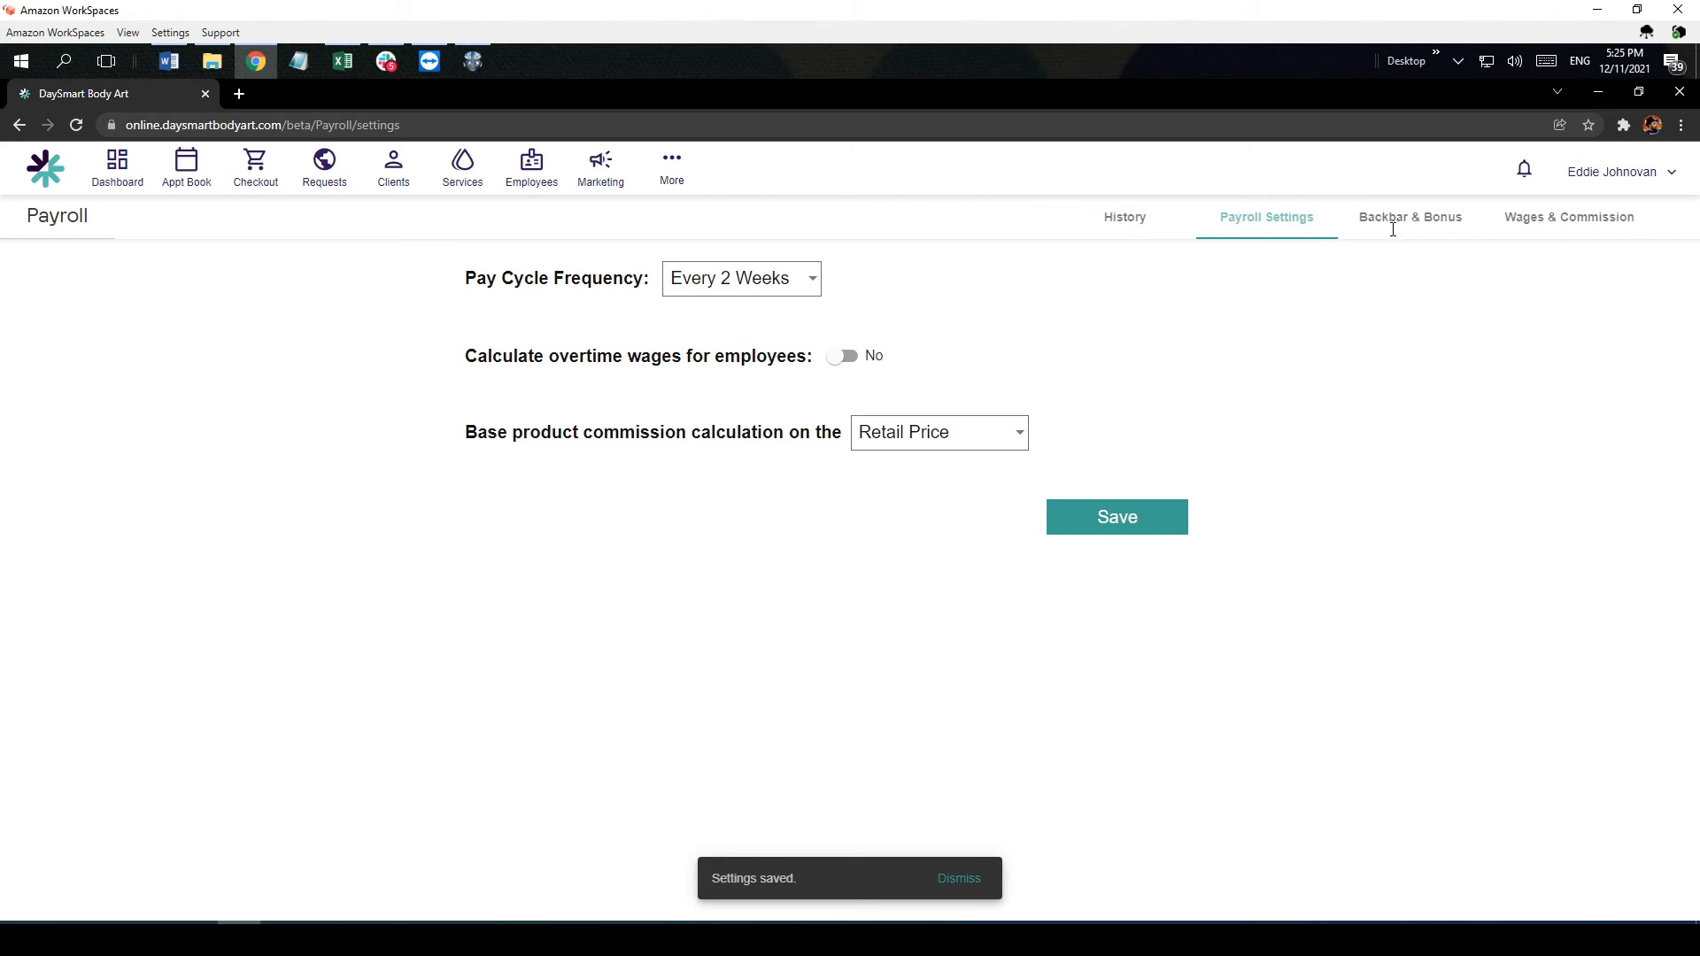
Step: Calculate a new payroll report from the payroll history for the 11/28/2021 to 12/11/2021 cycle with pay date 12/11/2021
click(1128, 219)
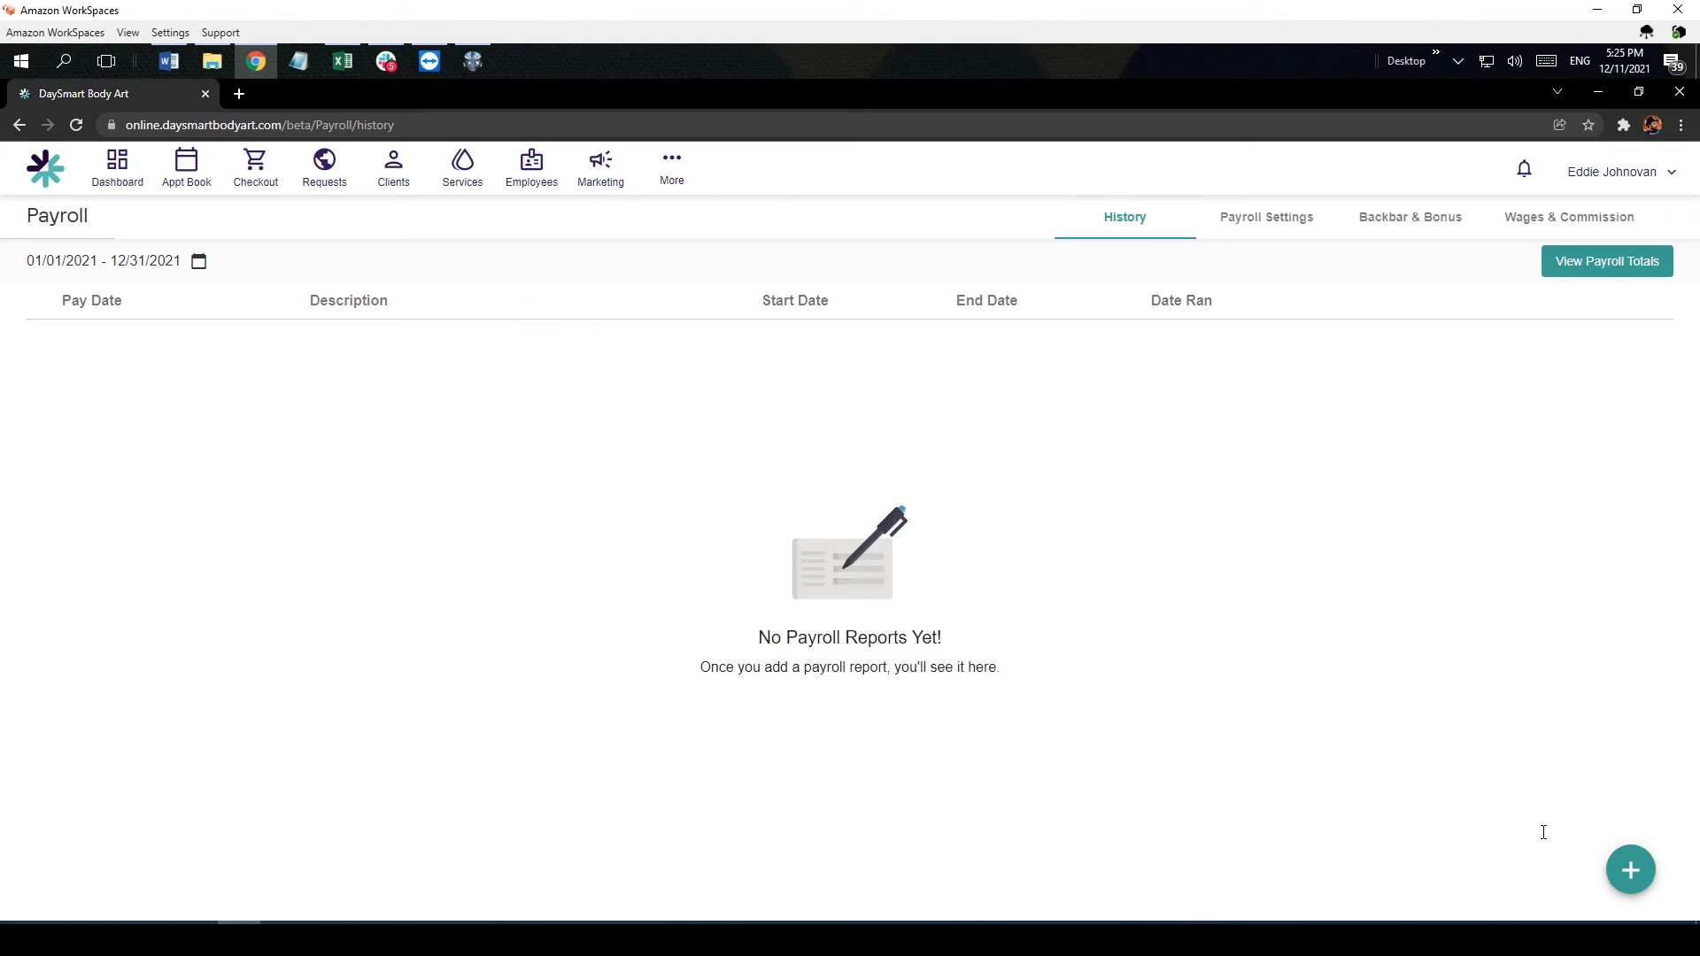
click(1630, 871)
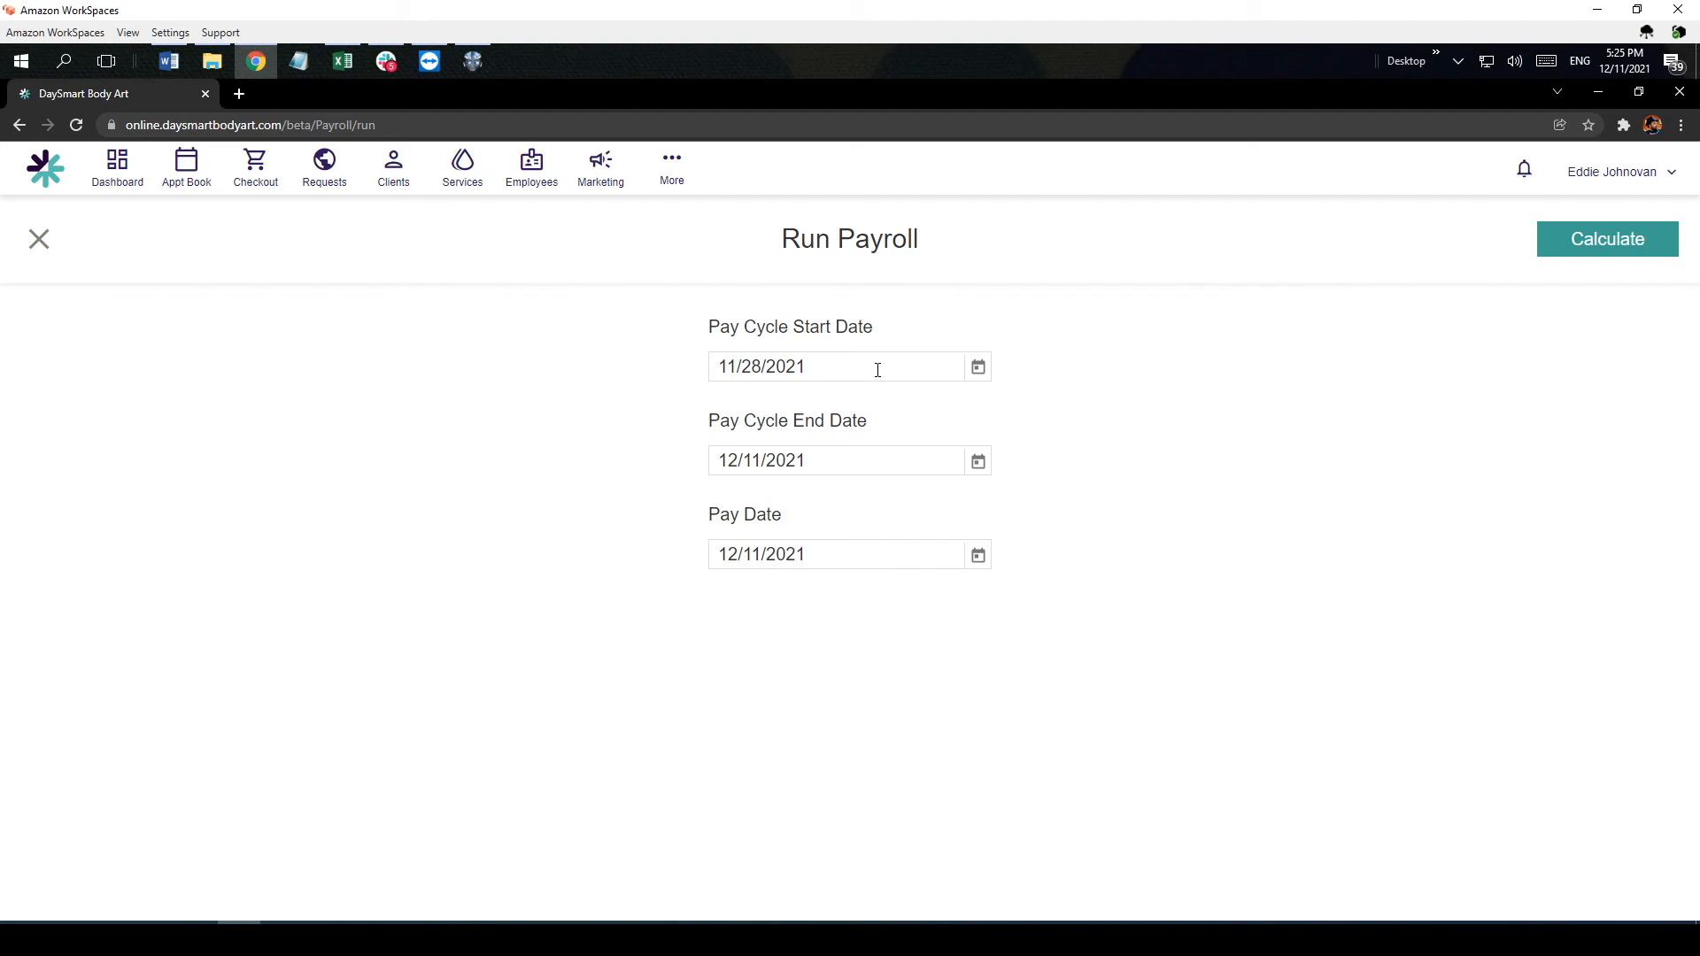
click(978, 367)
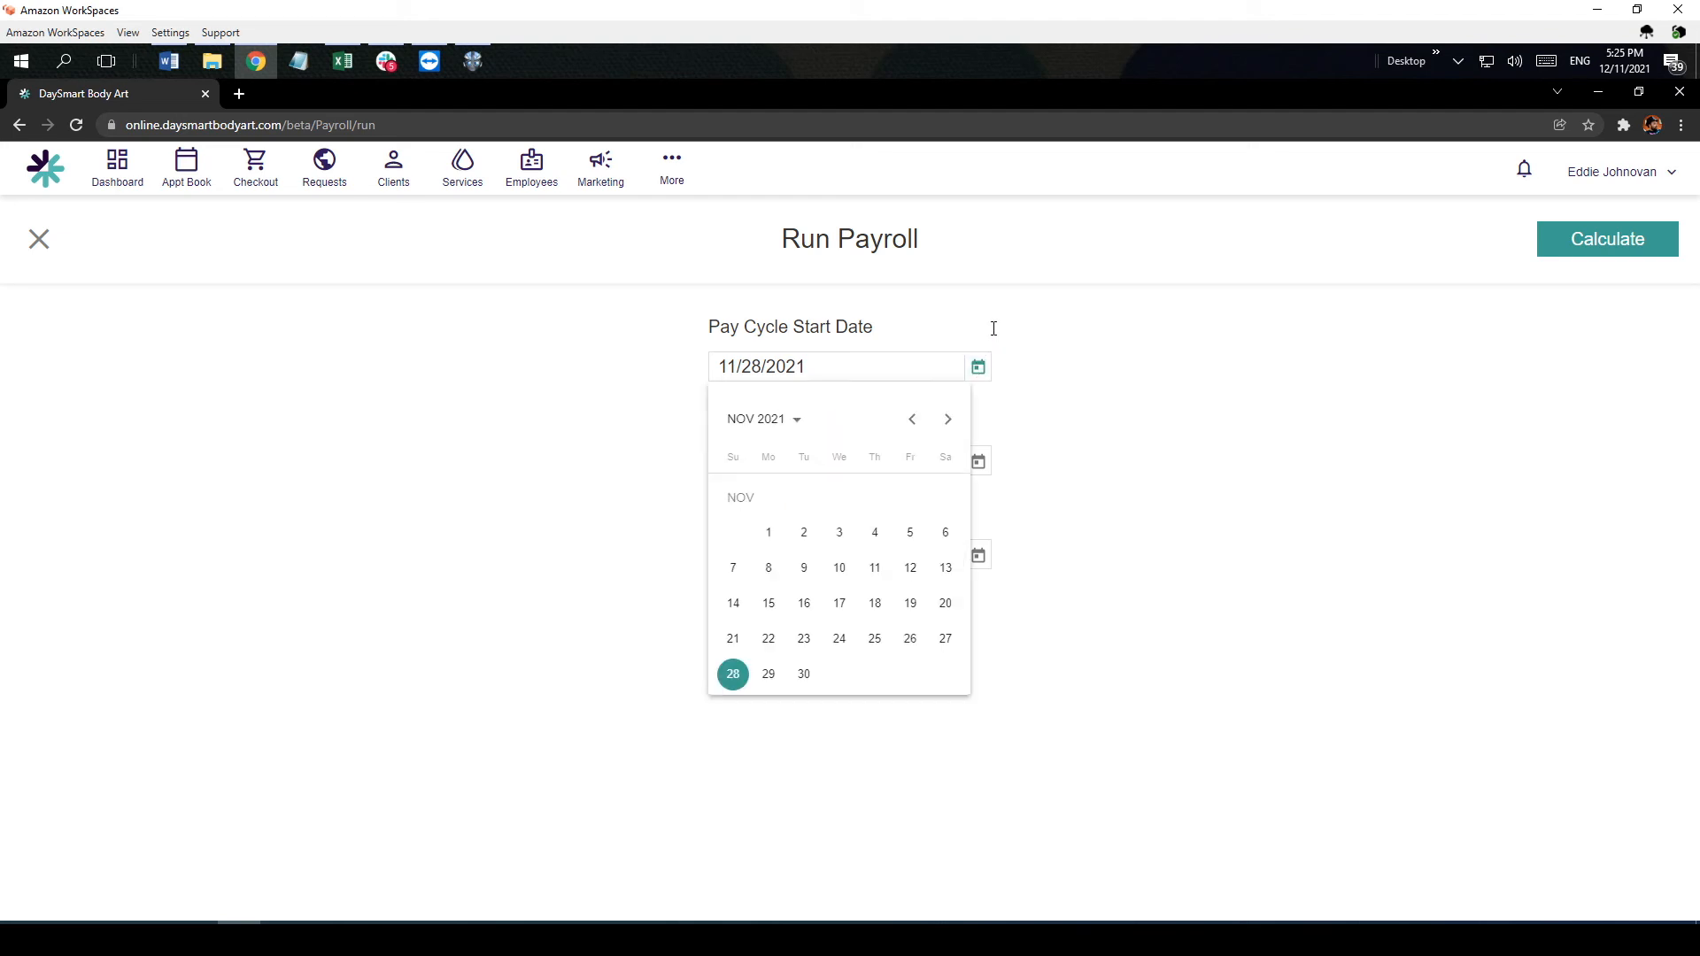
click(994, 328)
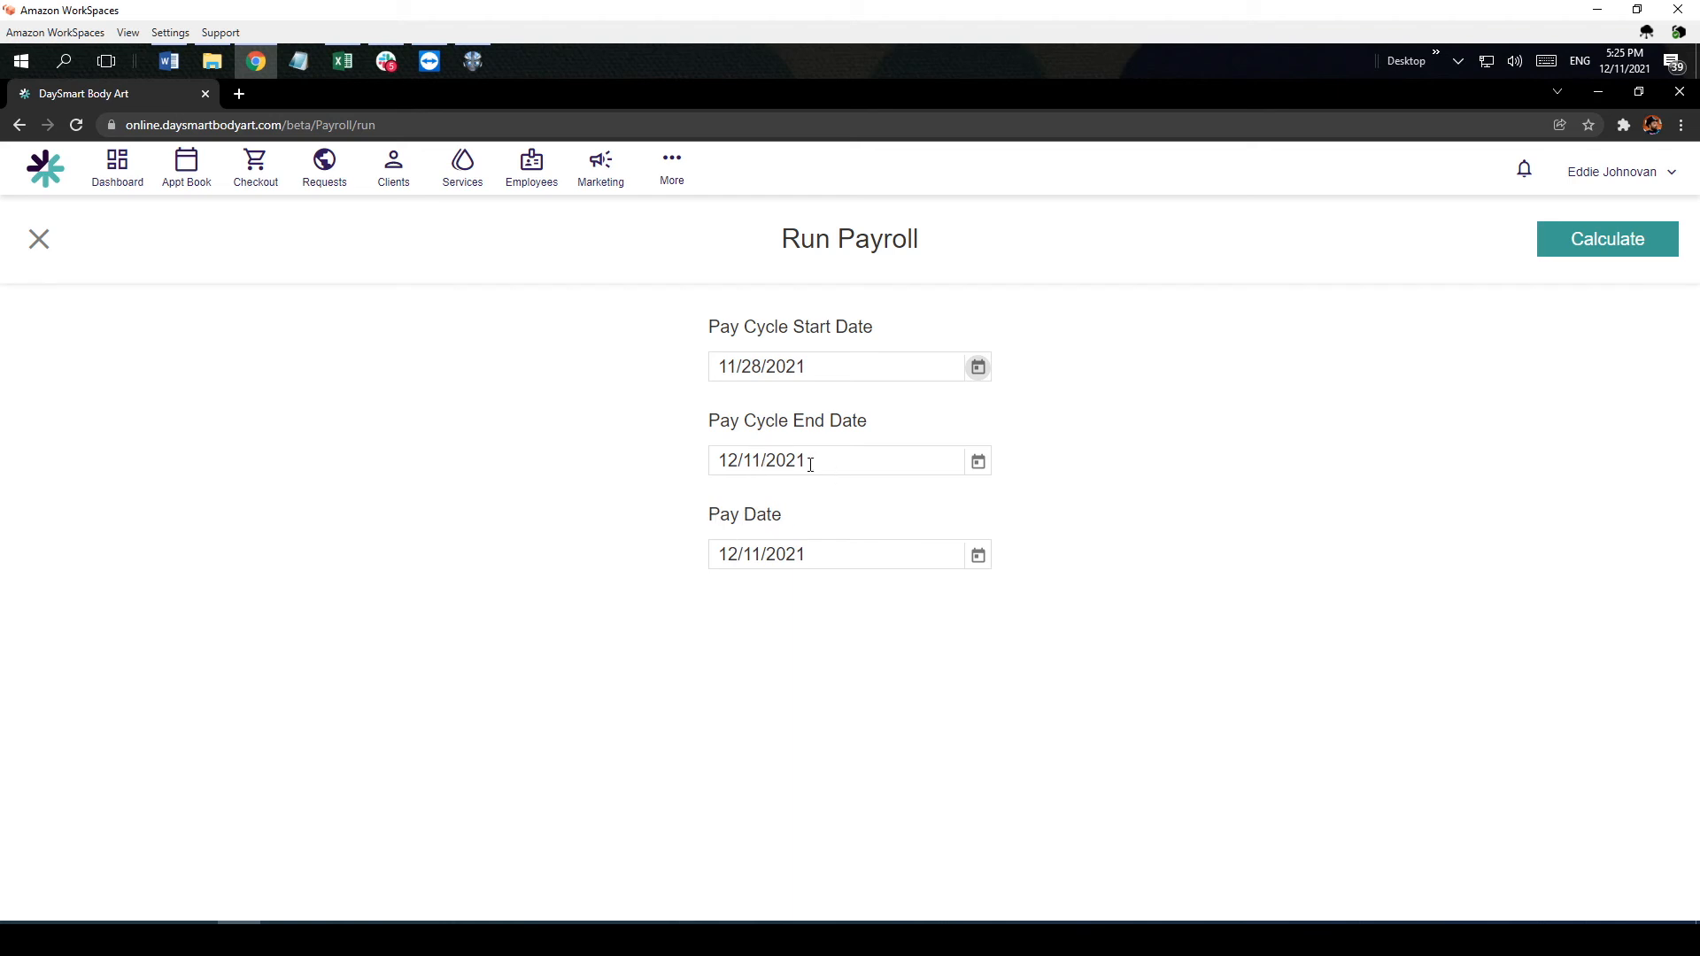
drag(810, 465, 721, 466)
click(979, 555)
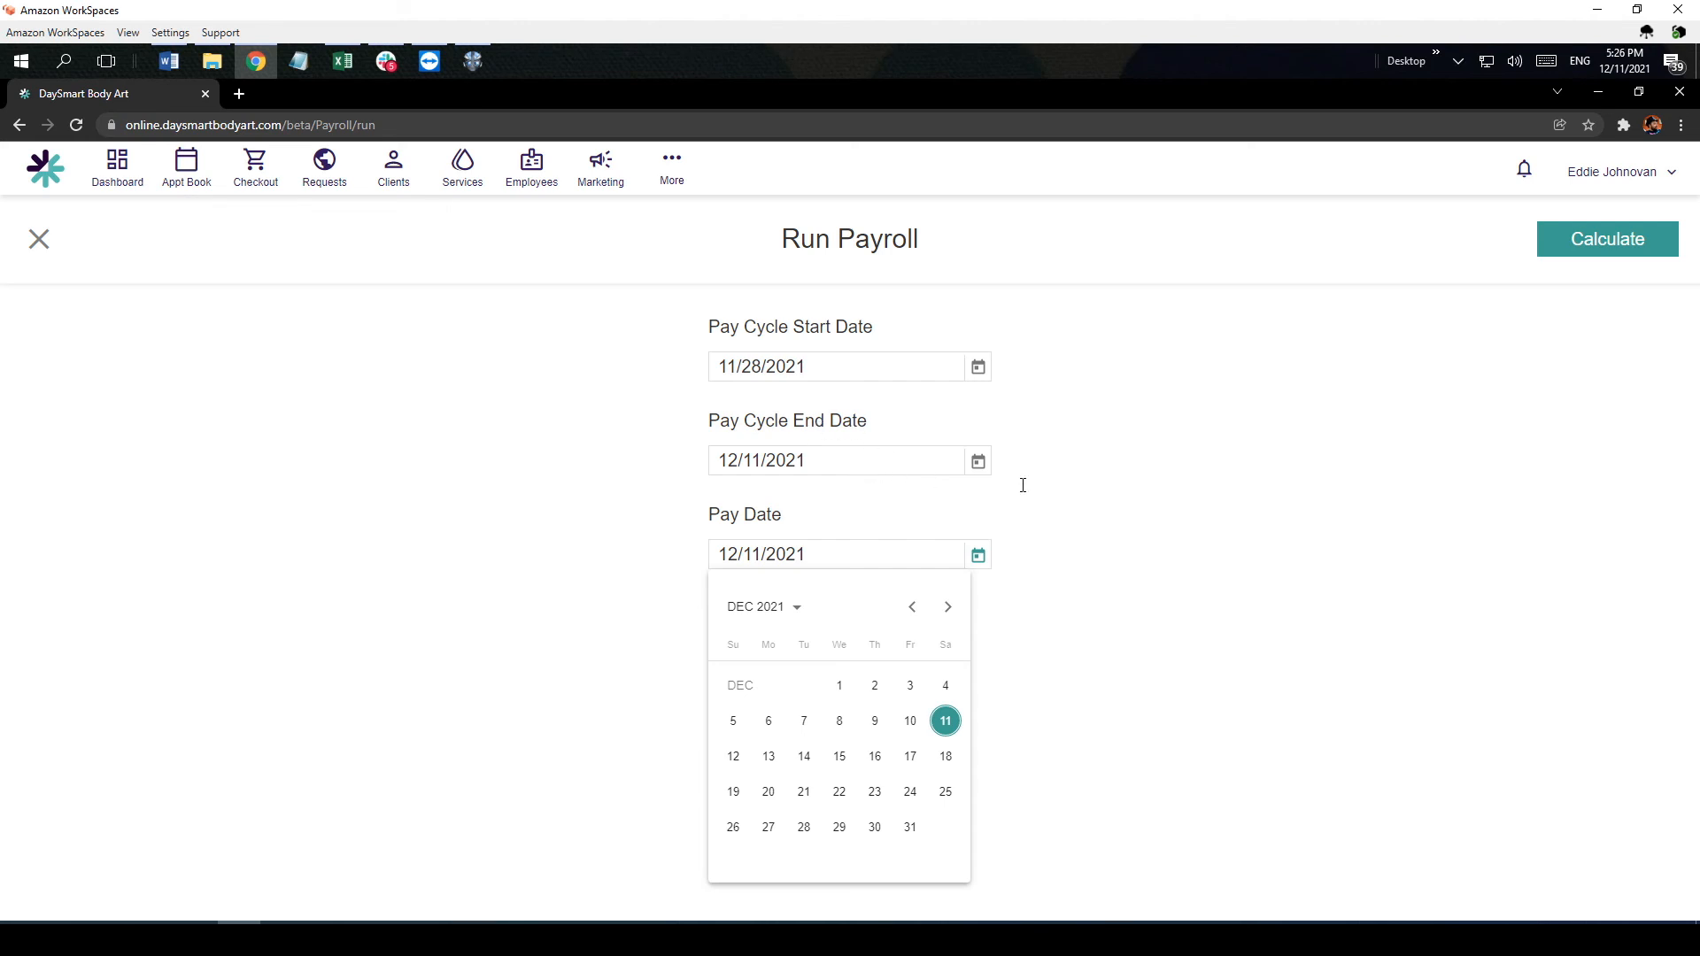
click(729, 522)
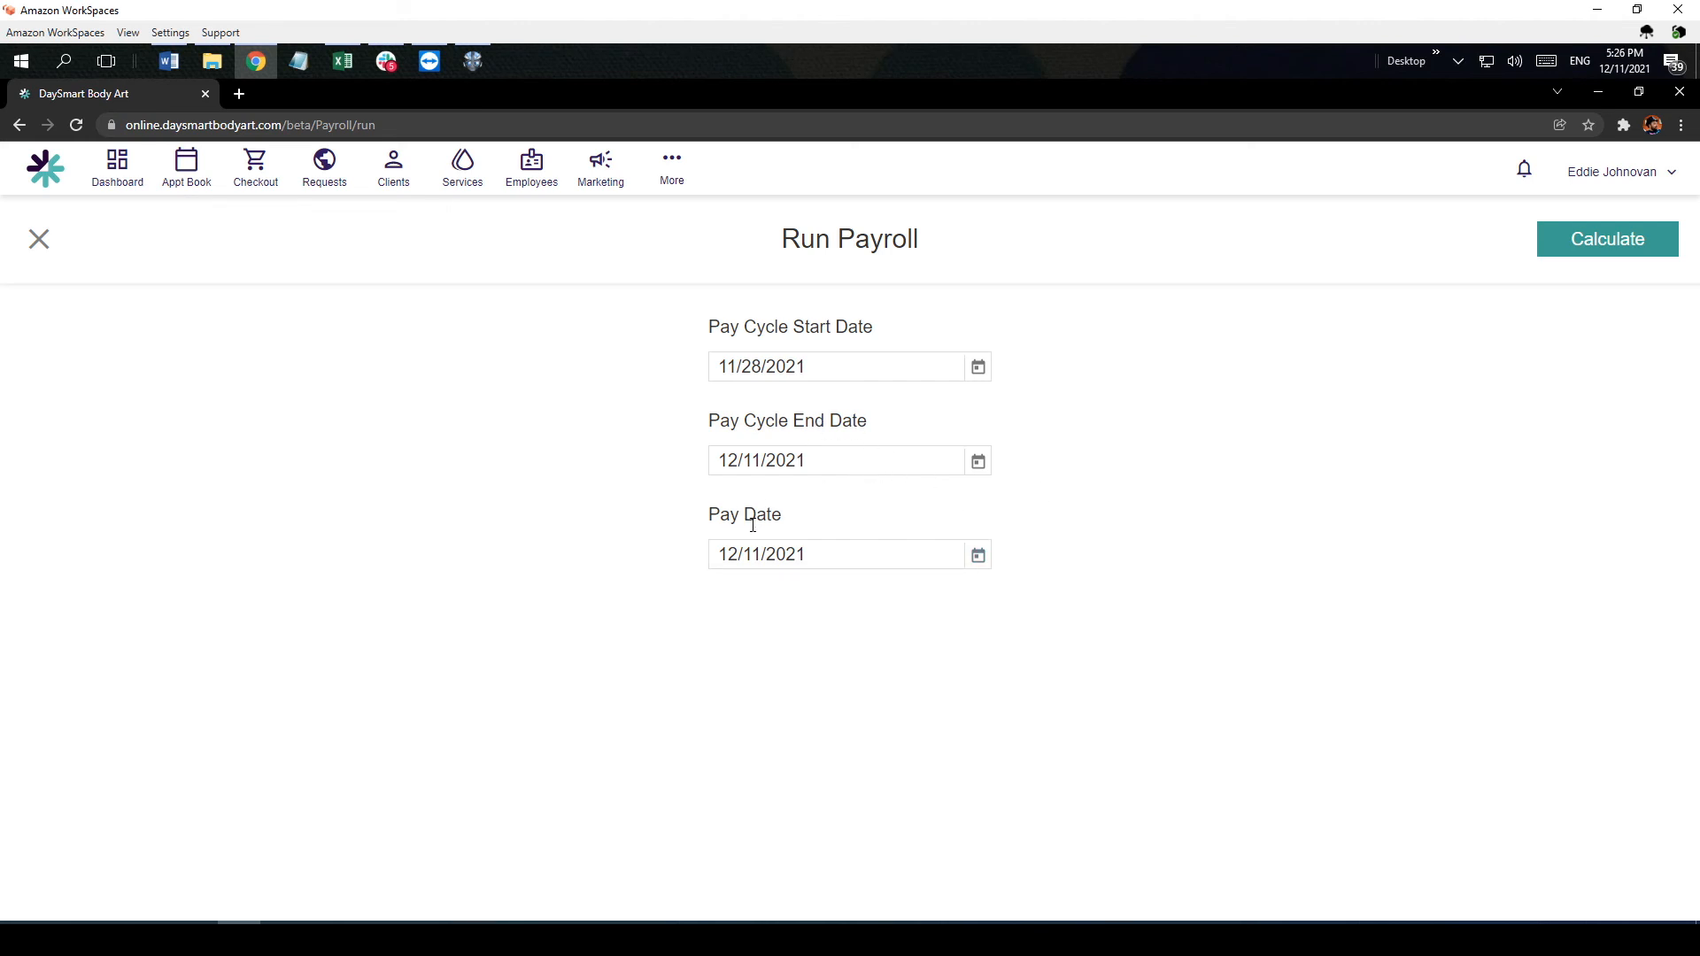
click(1584, 242)
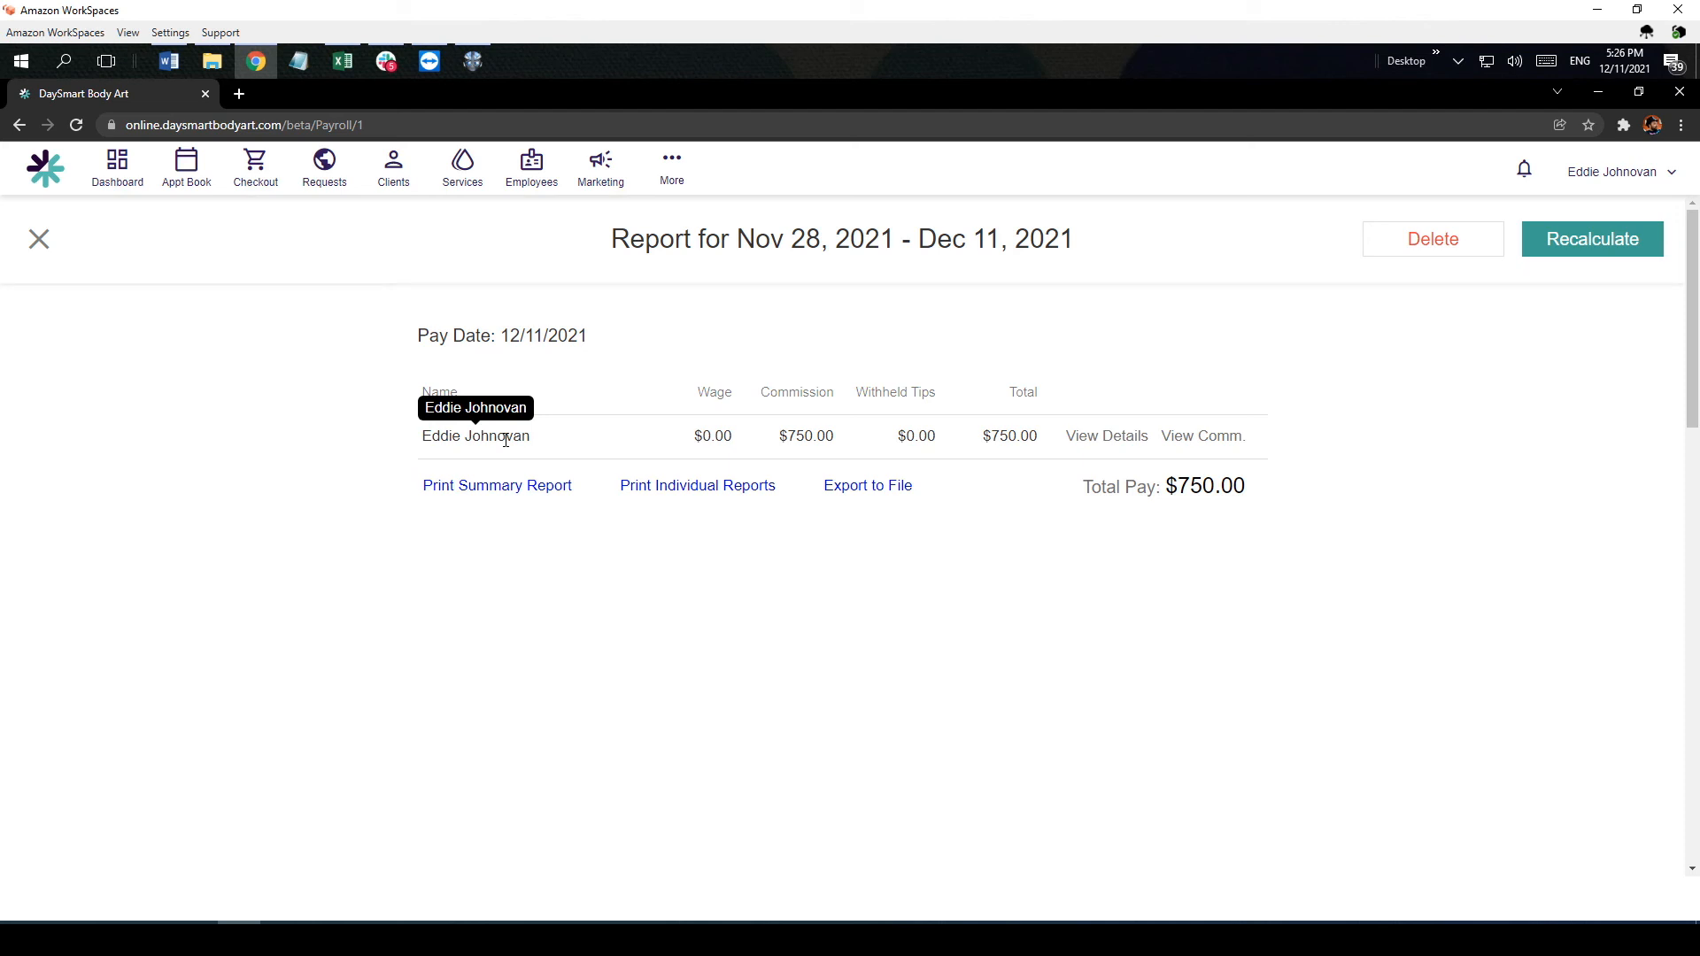
Step: Review the employee's wage, commission, withheld tips and total in the payroll report, including the detailed pay breakdown
double_click(736, 440)
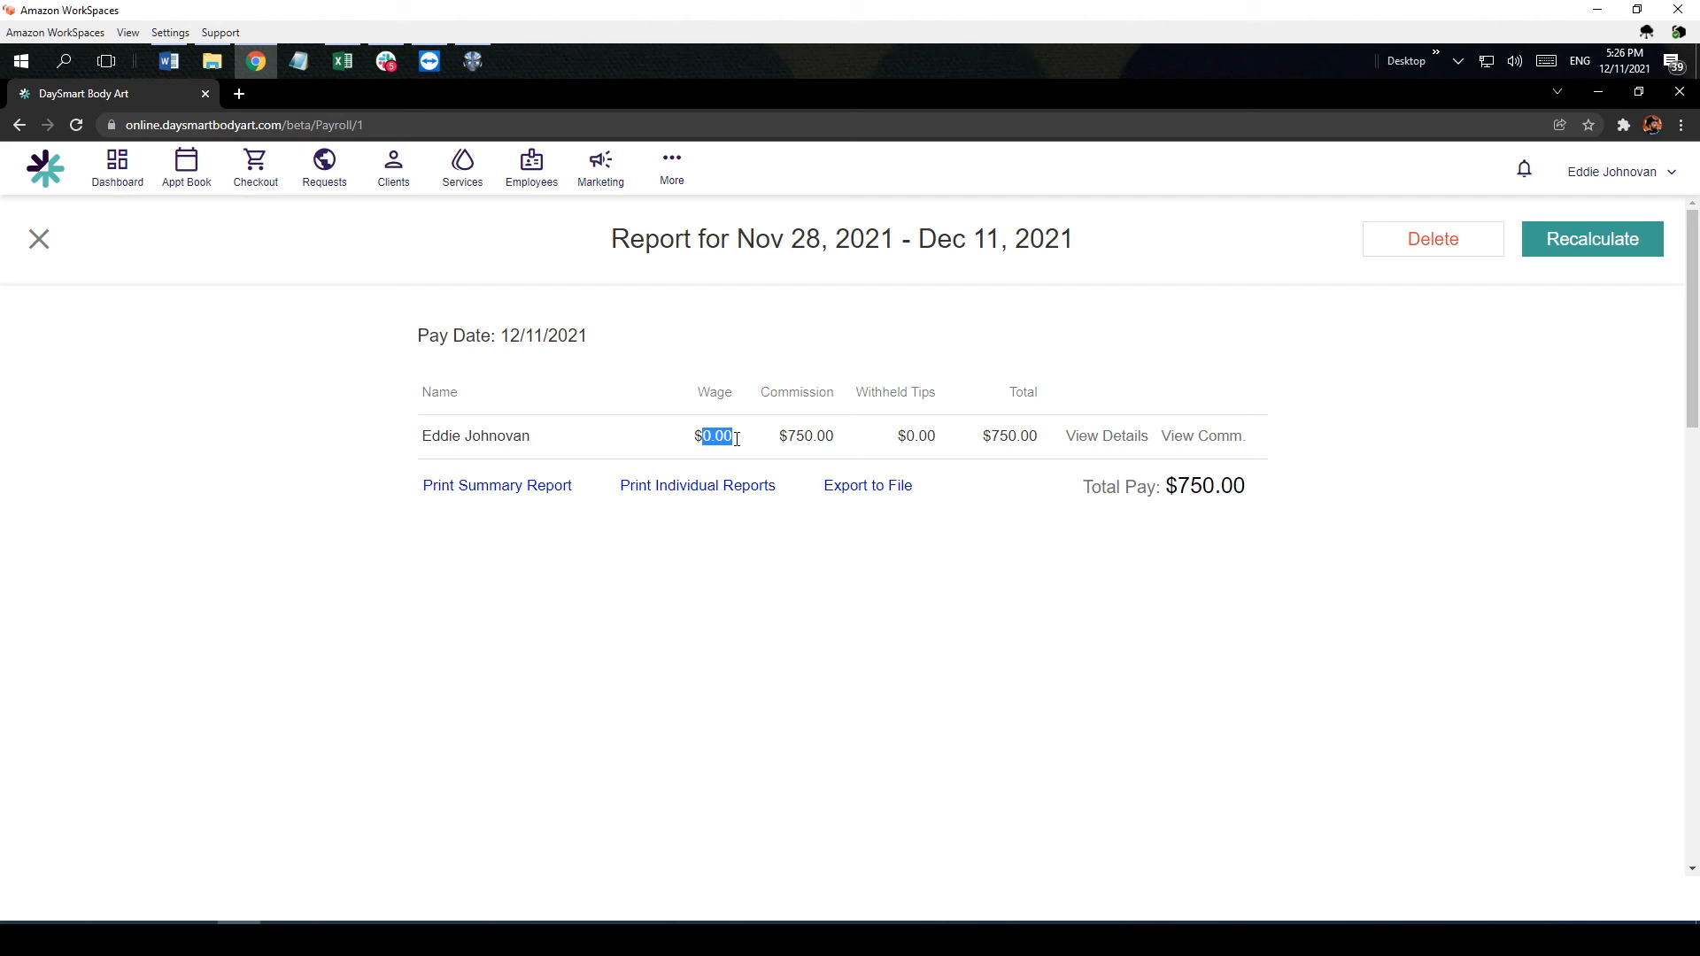
click(792, 436)
drag(787, 436, 835, 440)
drag(906, 435, 938, 437)
double_click(997, 436)
click(1103, 434)
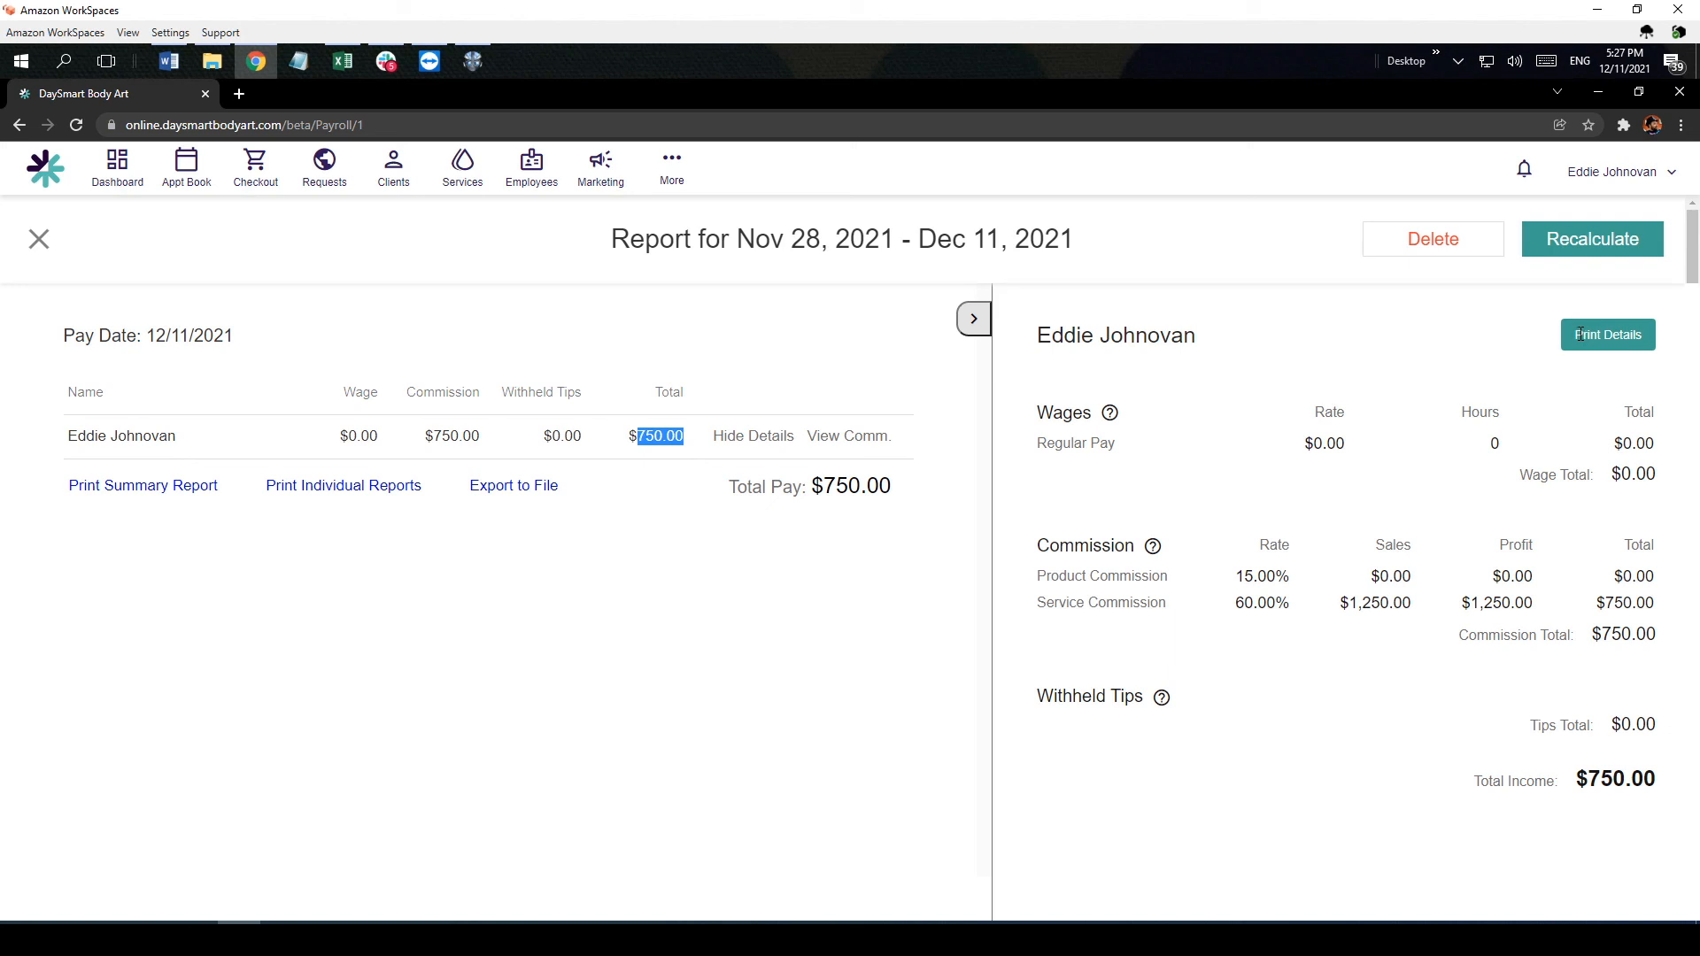
click(975, 320)
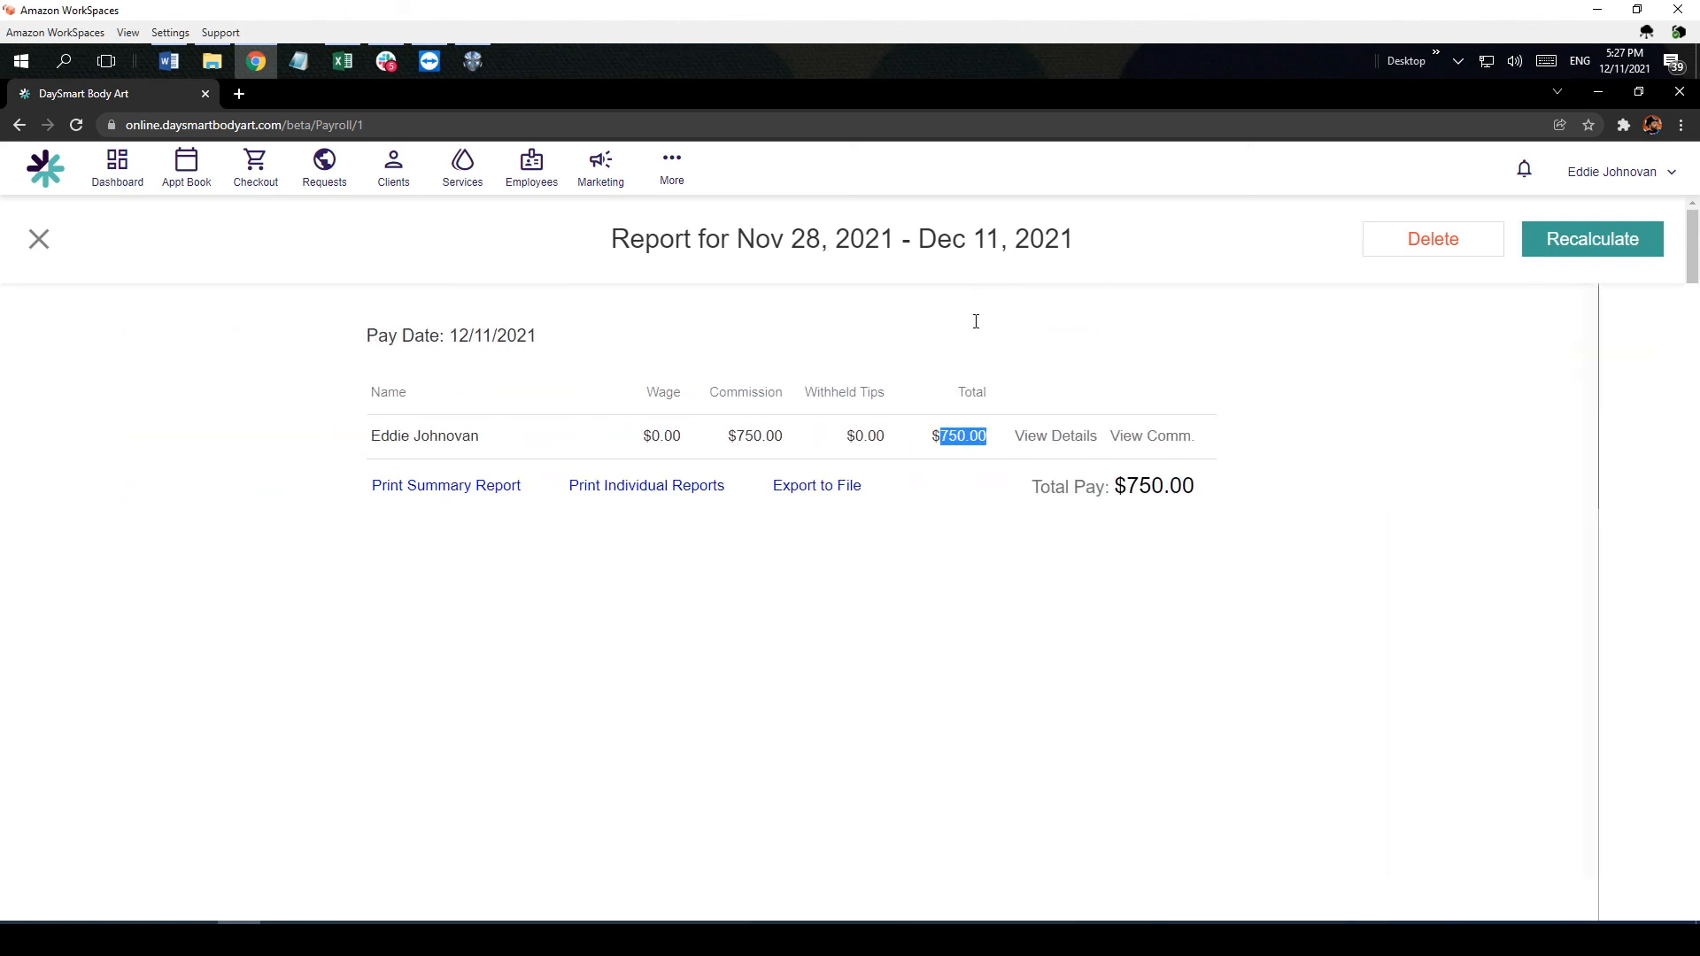
Step: Review the employee's service and product commission breakdowns, and close the payroll report to return to the history
click(1189, 435)
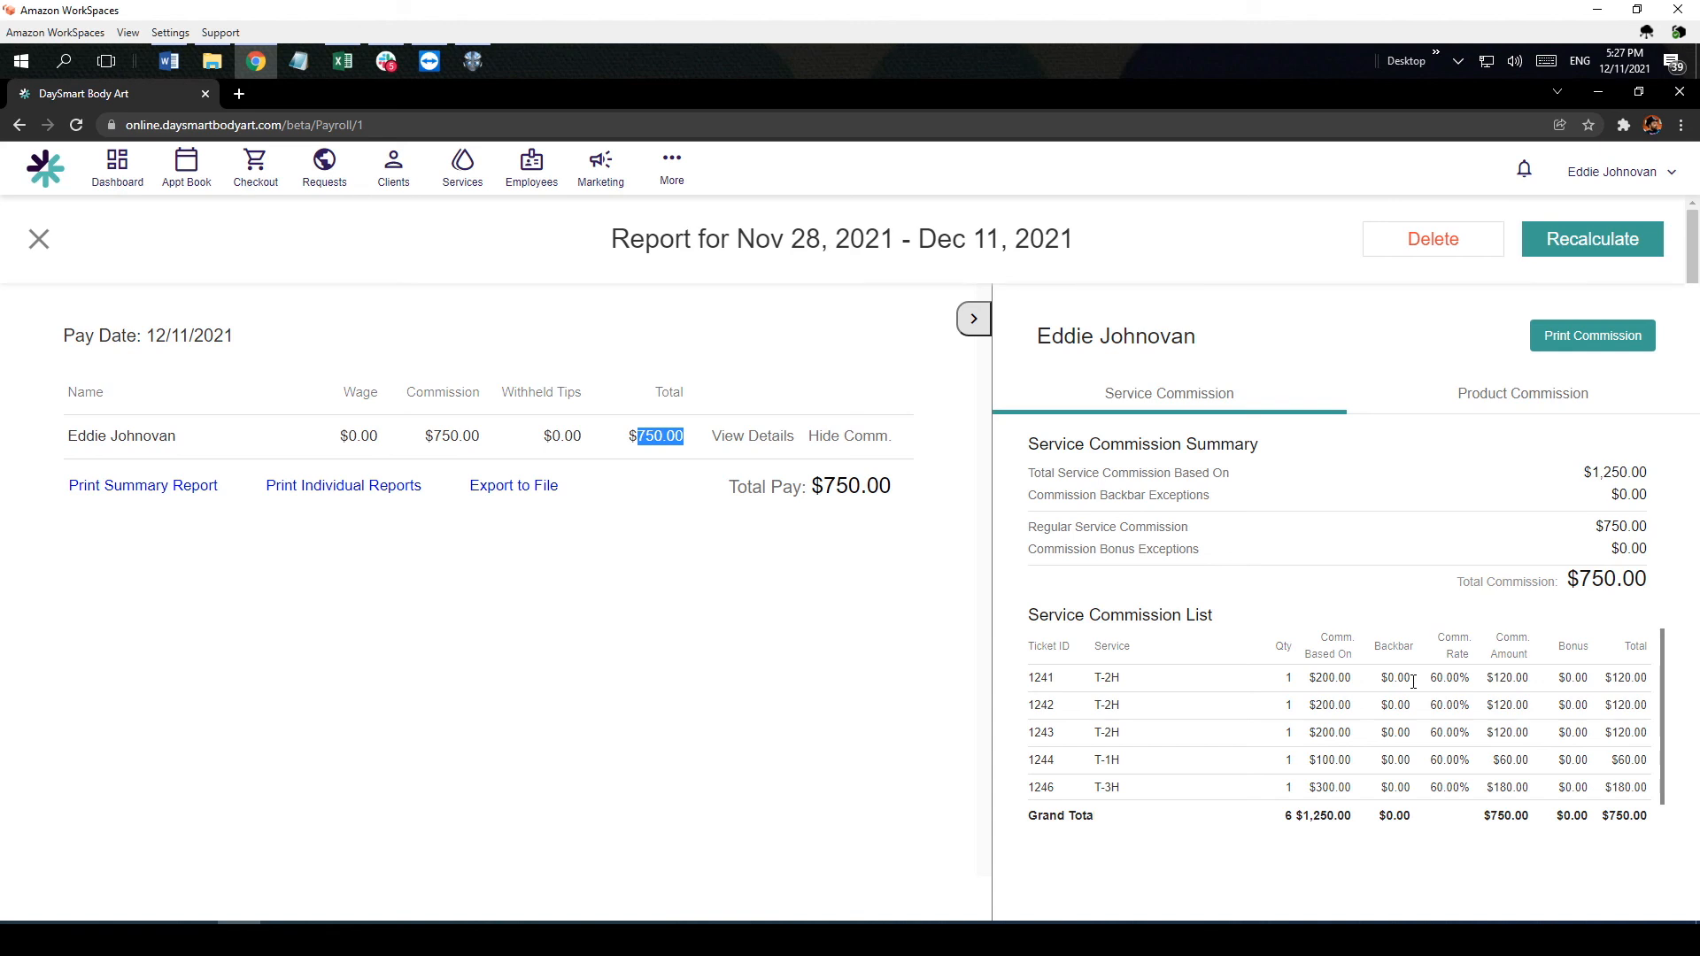
click(1490, 400)
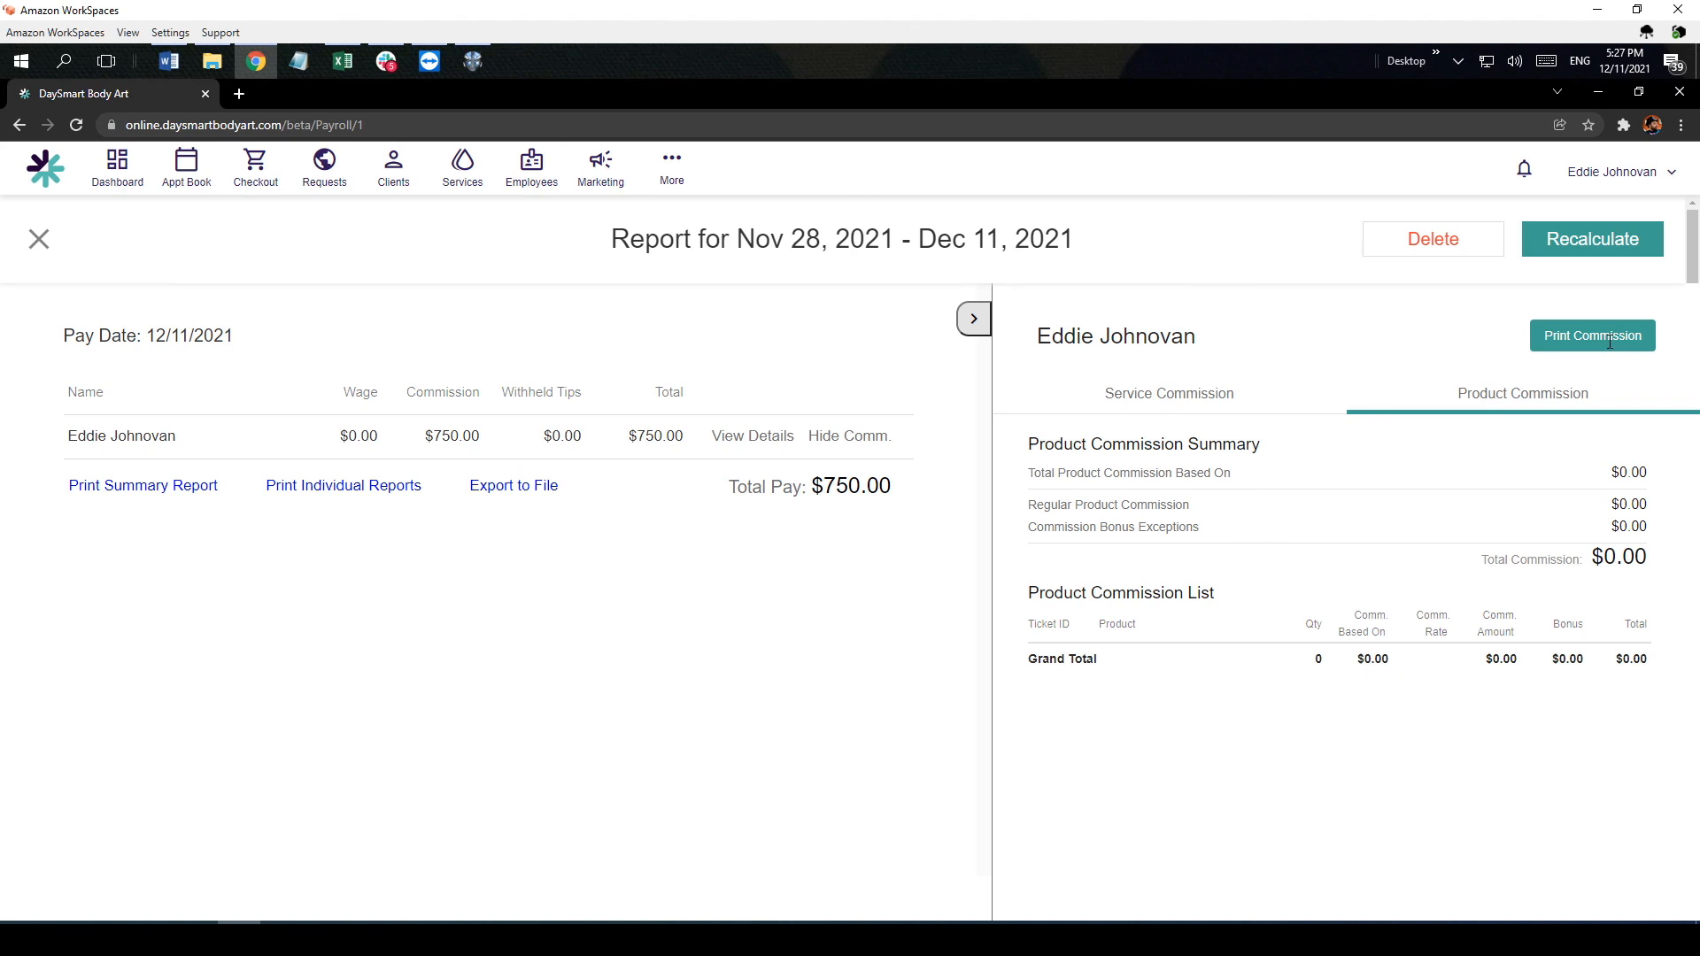
click(974, 320)
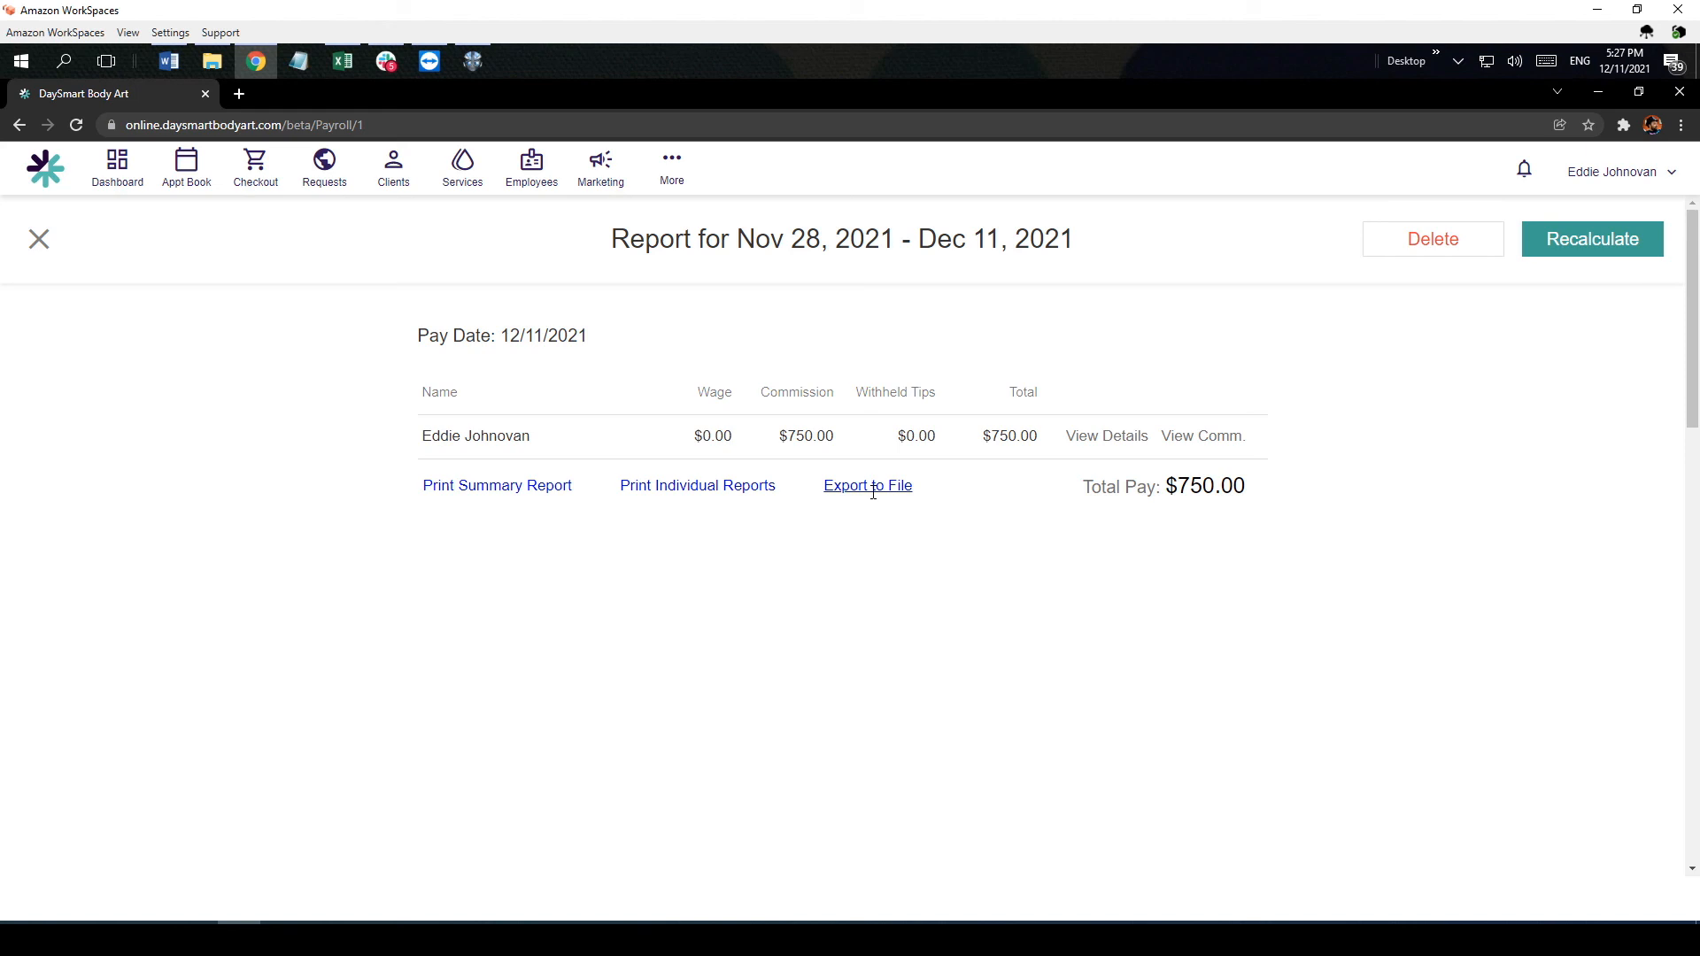
click(39, 240)
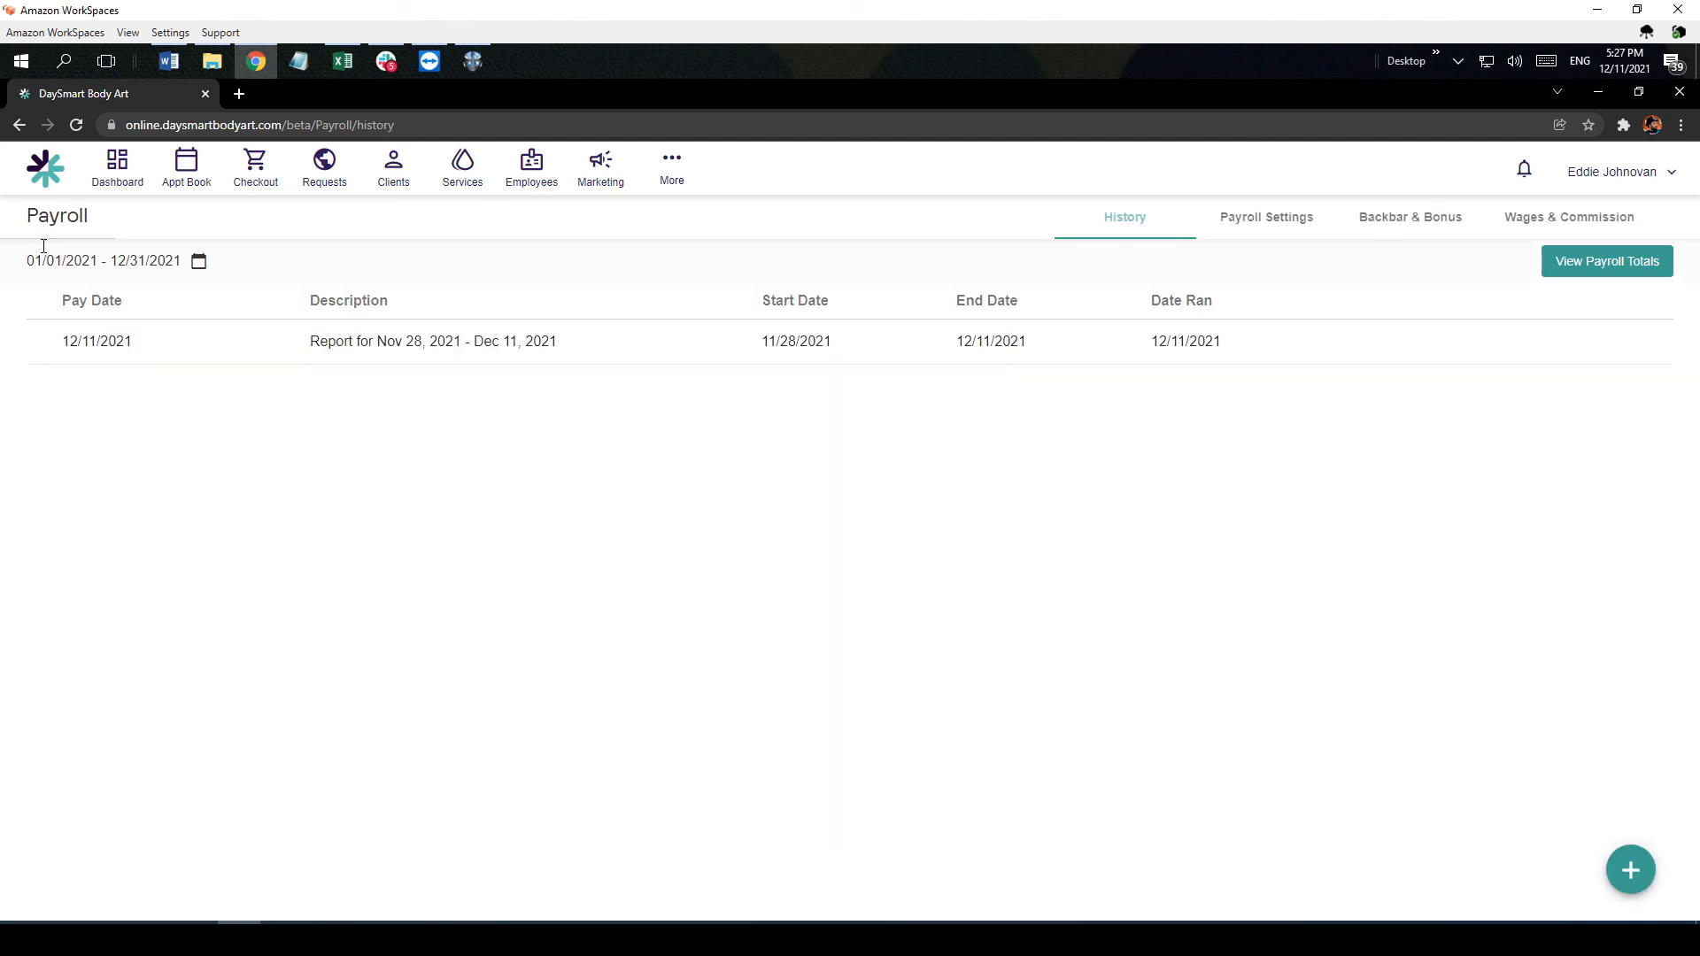